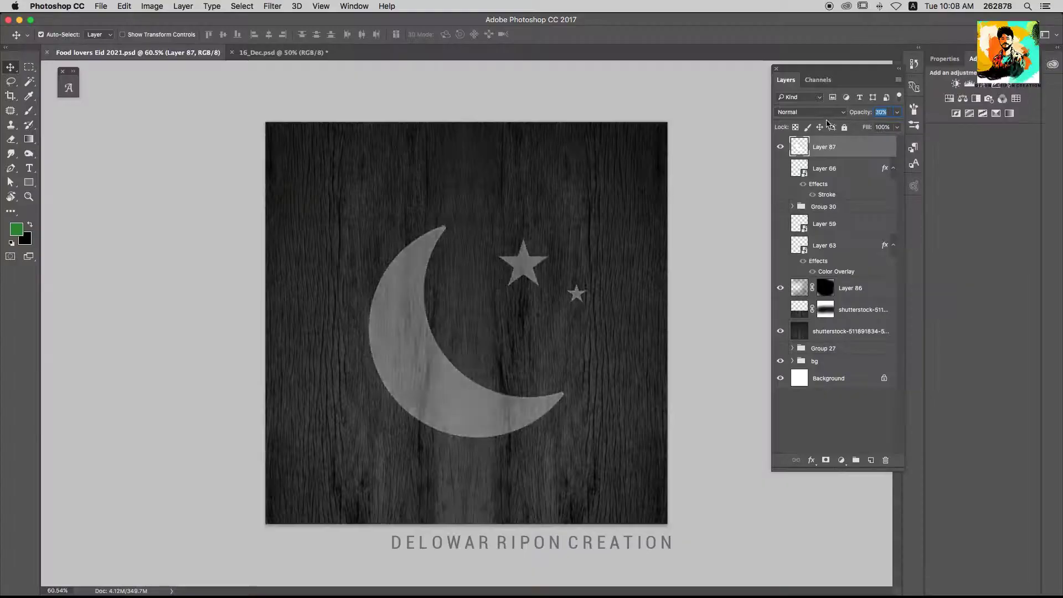
Scale the moon-and-stars layer to about 112.25% around its centre and save the document
left_click_drag(590, 226, 635, 211)
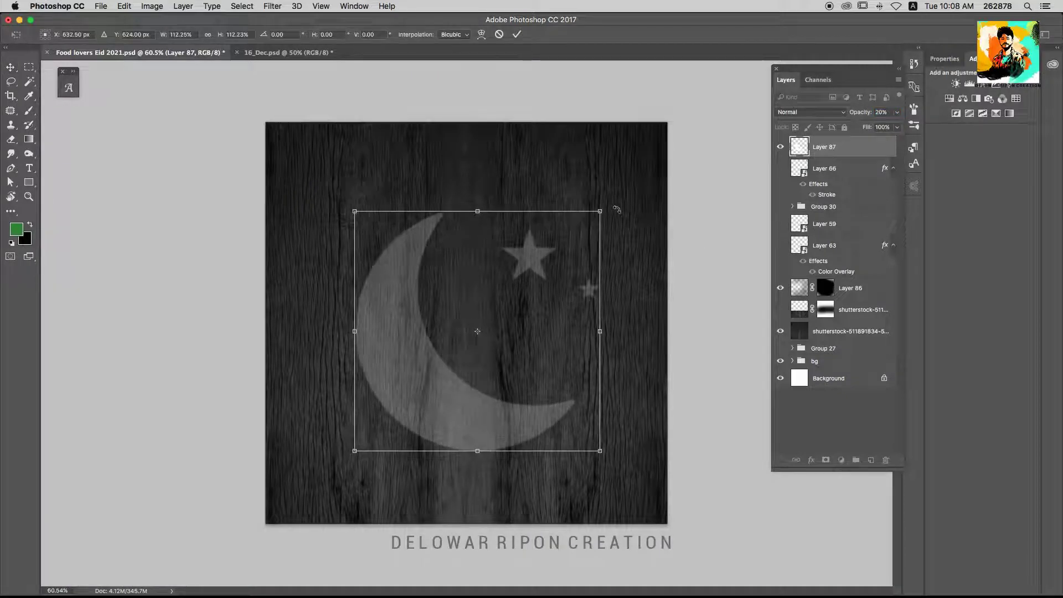
key("super+s")
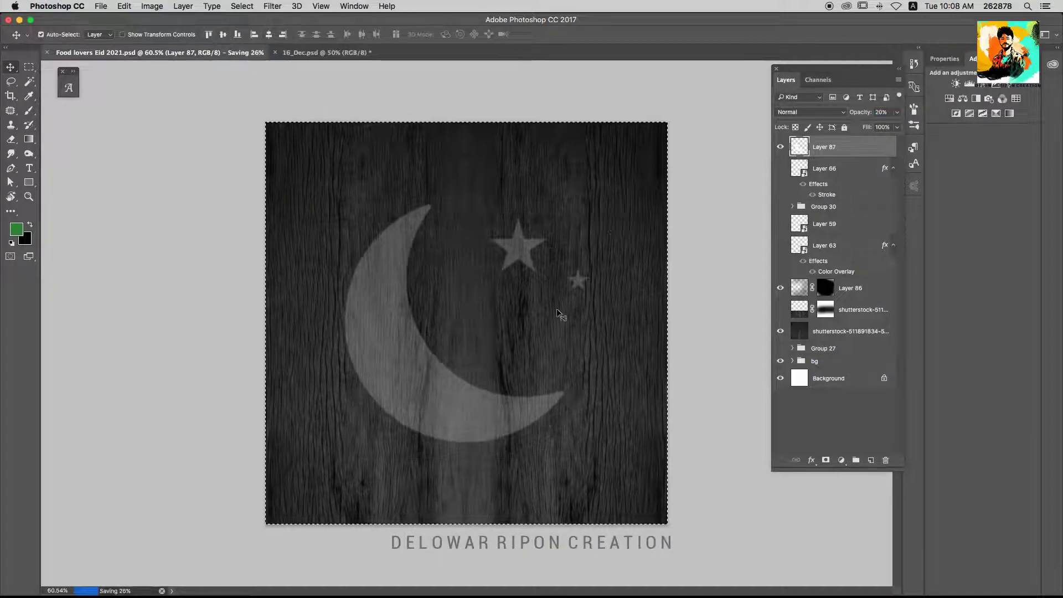
Select the pngwing.com vegetable PNGs in Downloads and drag them onto the Photoshop canvas
left_click(246, 582)
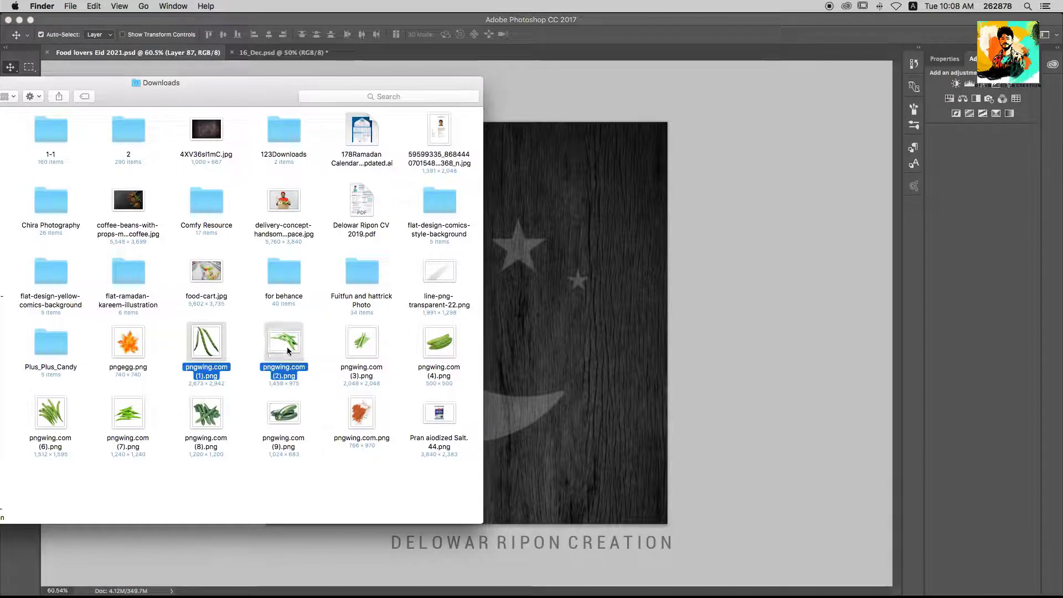
left_click(273, 420, "super")
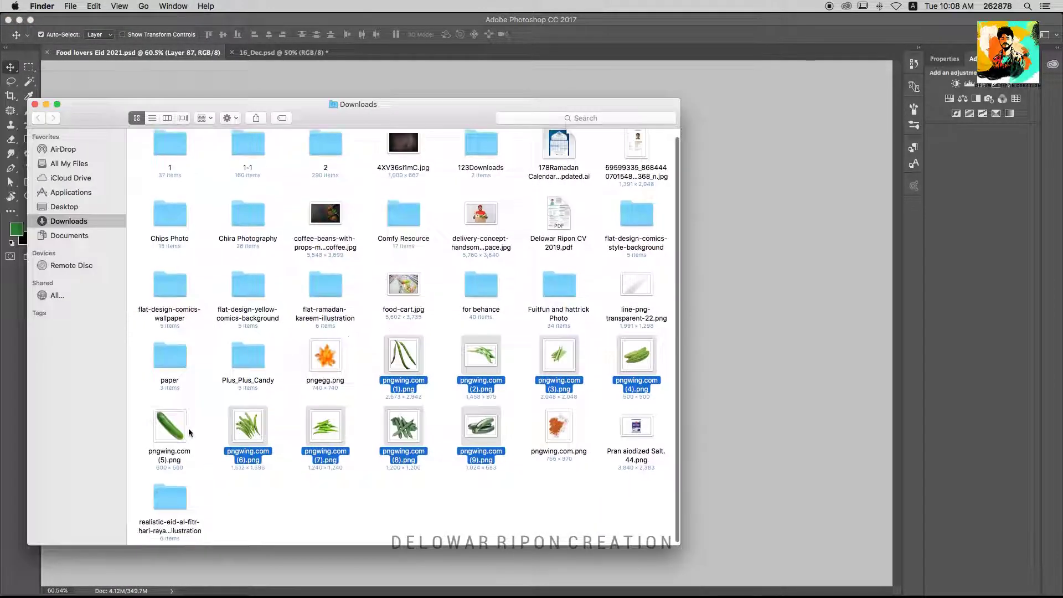
left_click(170, 435, "super")
scroll(345, 298, "down", 1)
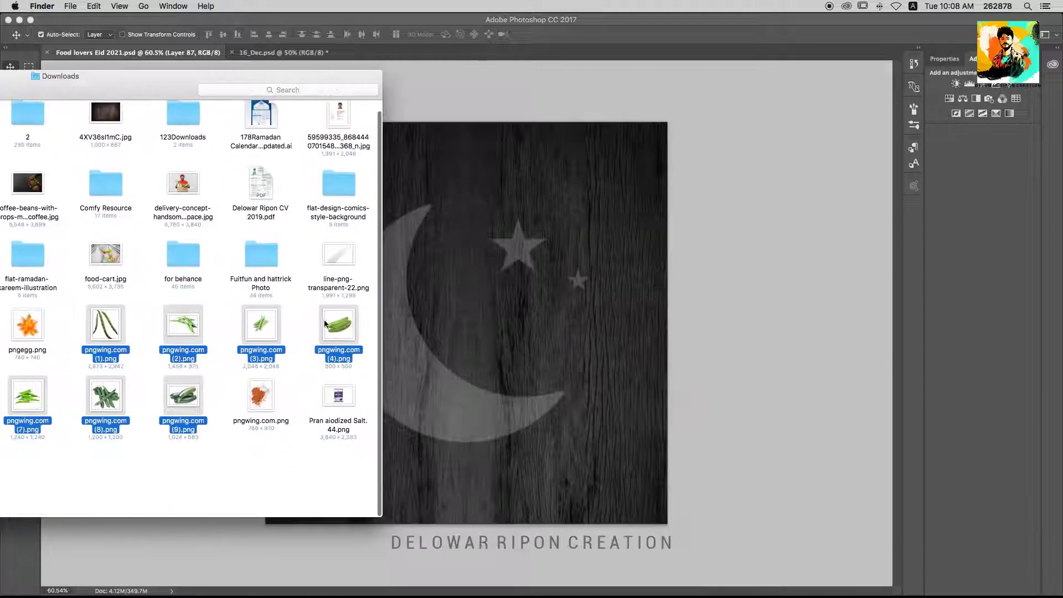
left_click_drag(403, 355, 613, 280)
Place the images as layers, hide most of them, and shrink and rotate the long green beans
key("Return")
key("Return")
key("Return")
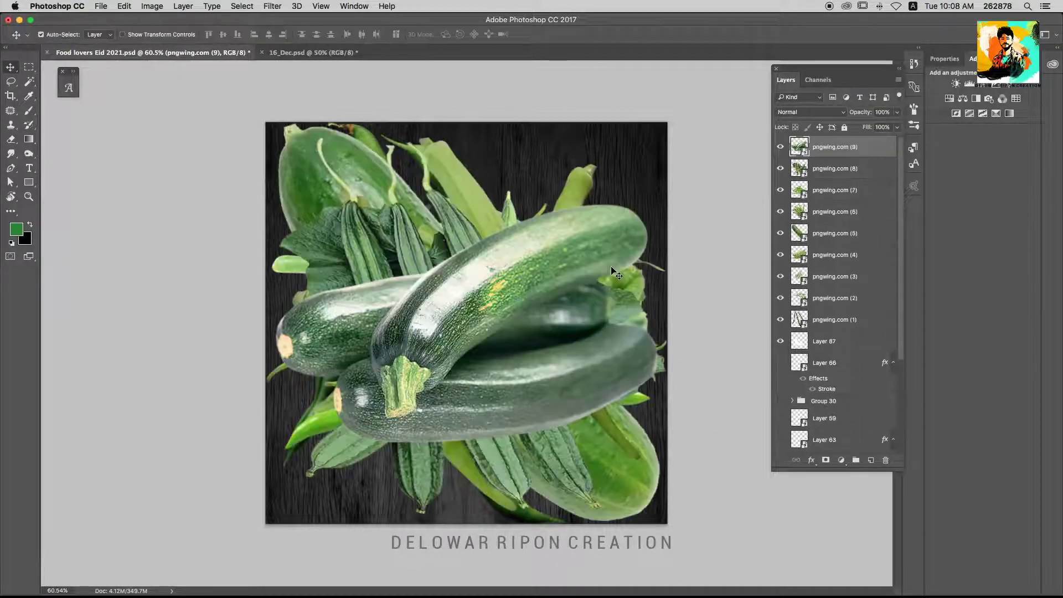
left_click_drag(780, 147, 782, 302)
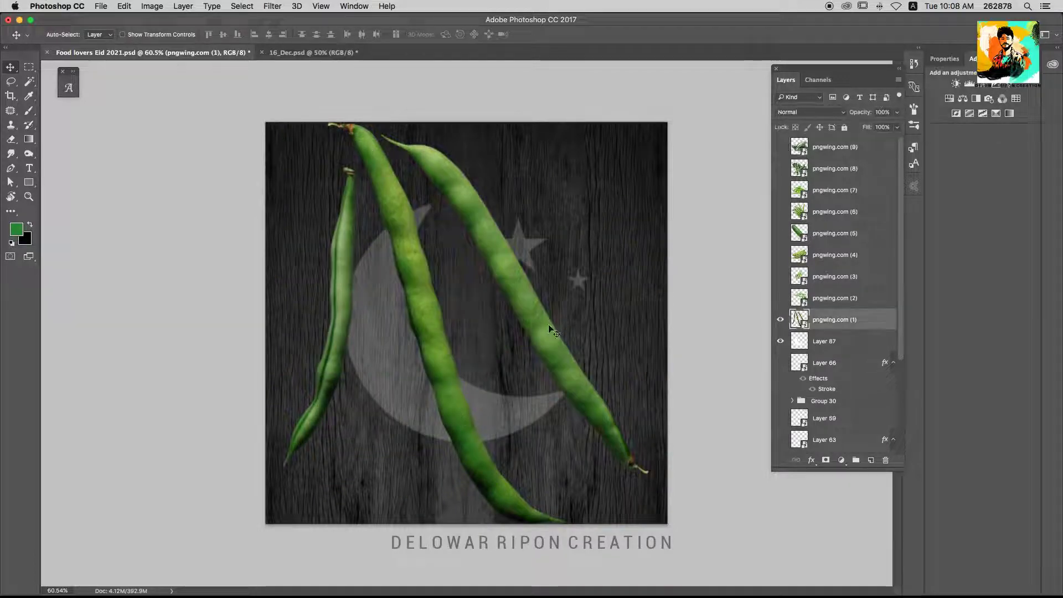
left_click_drag(649, 122, 554, 166)
left_click_drag(360, 432, 603, 310)
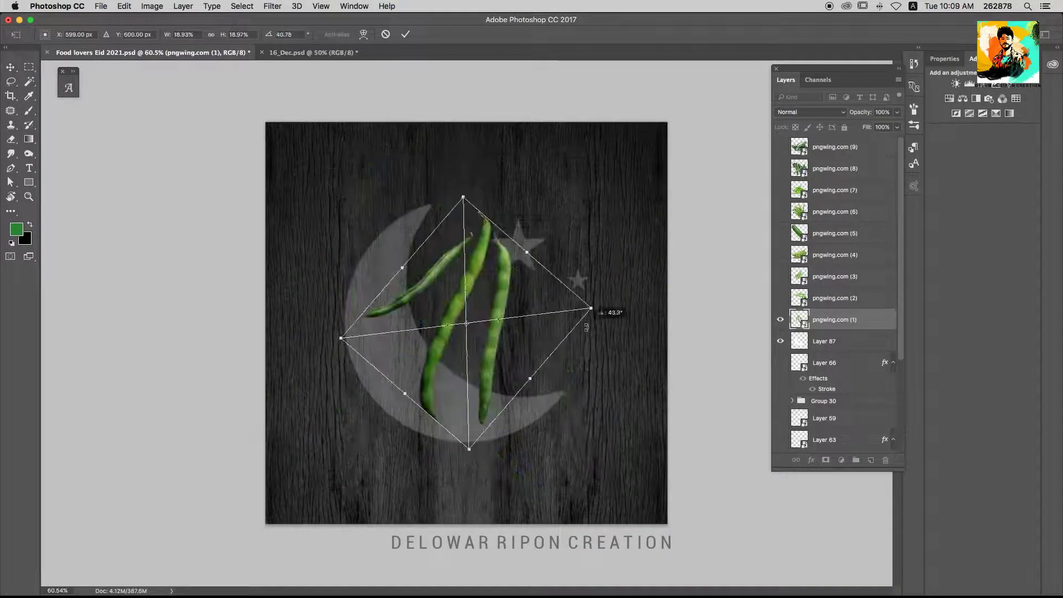
key("Return")
Flip the pngwing.com (2) beans upside down, shrink them under a tenth, and set them on the lower curve
scroll(501, 346, "up", 2)
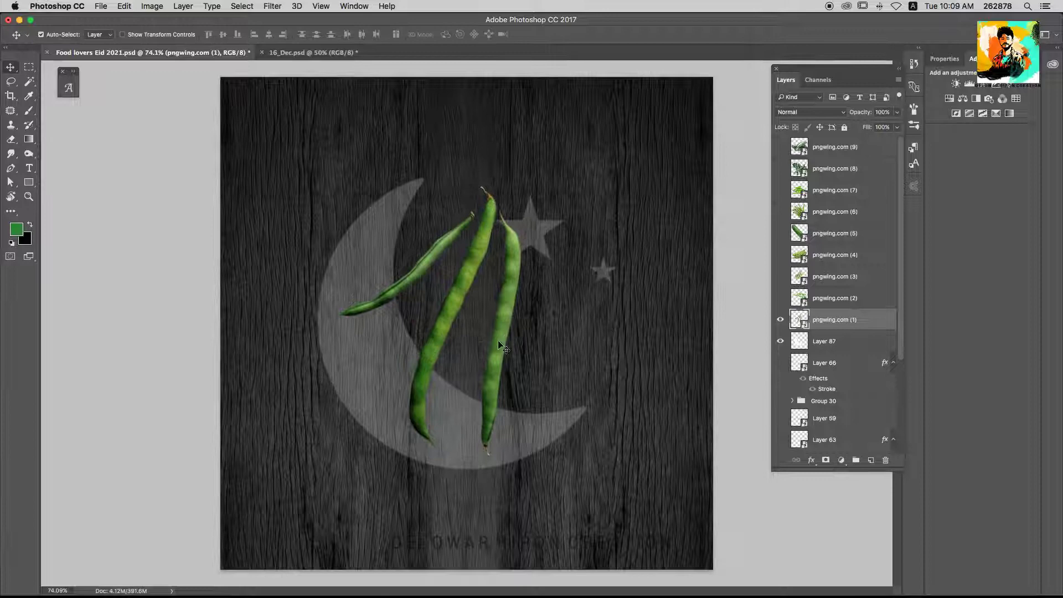
left_click(782, 299)
left_click(650, 324)
mouse_move(714, 176)
left_mouse_down()
mouse_move(80, 471)
mouse_move(113, 419)
left_mouse_up()
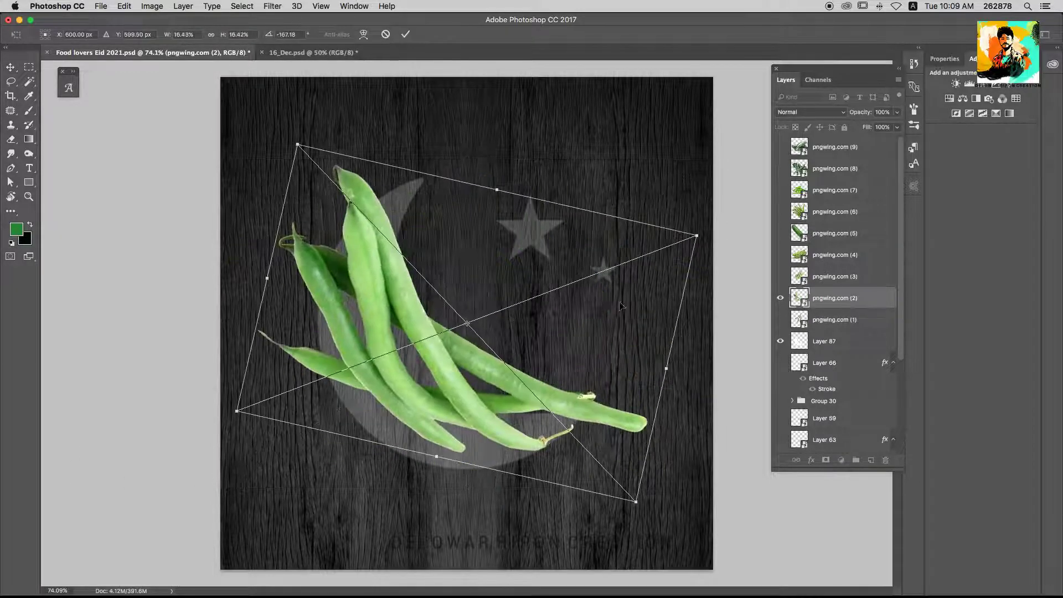
left_click_drag(709, 204, 617, 266)
mouse_move(474, 332)
left_mouse_down()
mouse_move(496, 355)
mouse_move(515, 354)
left_mouse_up()
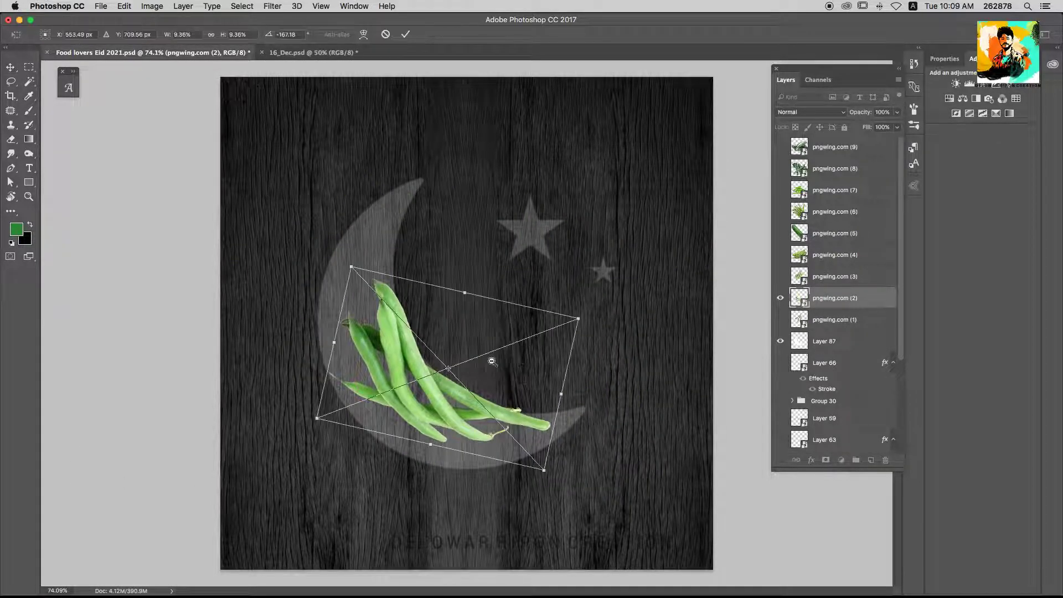
scroll(492, 361, "up", 2)
left_click_drag(570, 326, 585, 334)
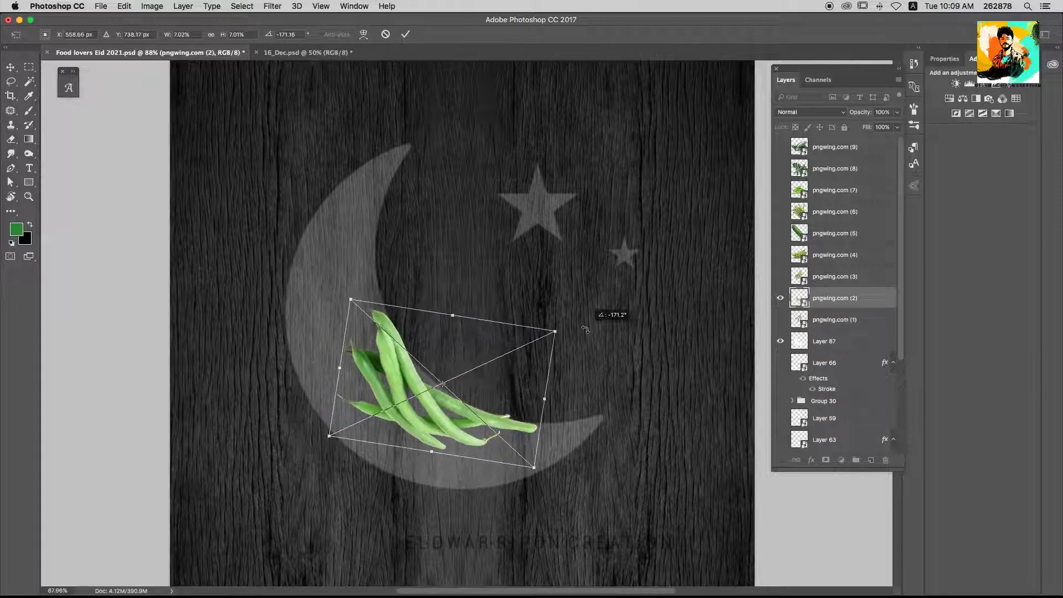
Preview the other vegetable layers one by one, then show and select the okra layer
left_click(780, 277)
left_click(780, 255)
left_click(780, 233)
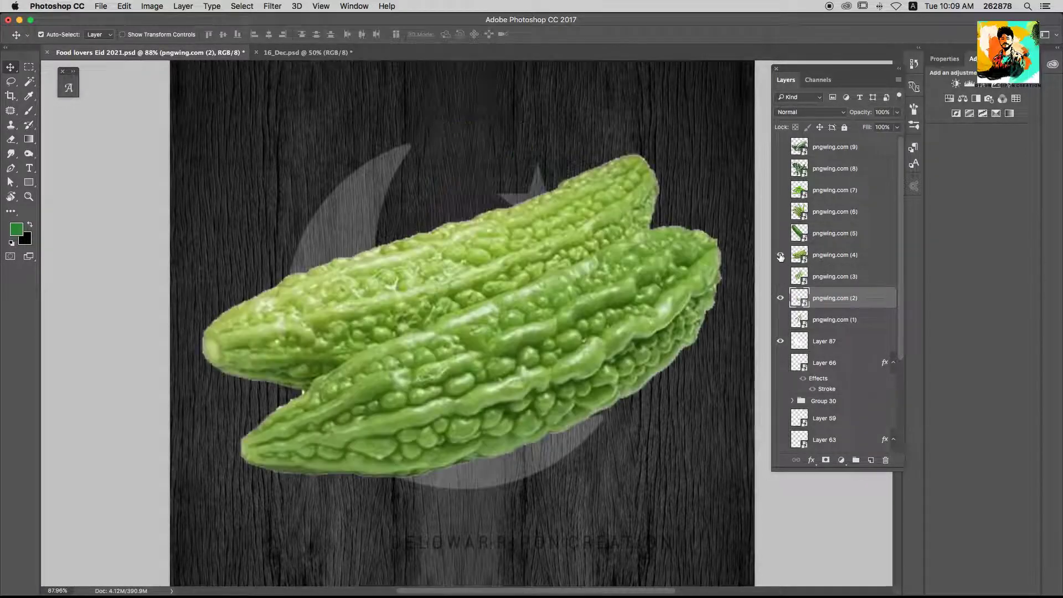
left_click(780, 211)
left_click(831, 211)
Shrink the bunch of okra and rotate it to follow the moon's curve
key("ctrl+t")
key("ctrl+0")
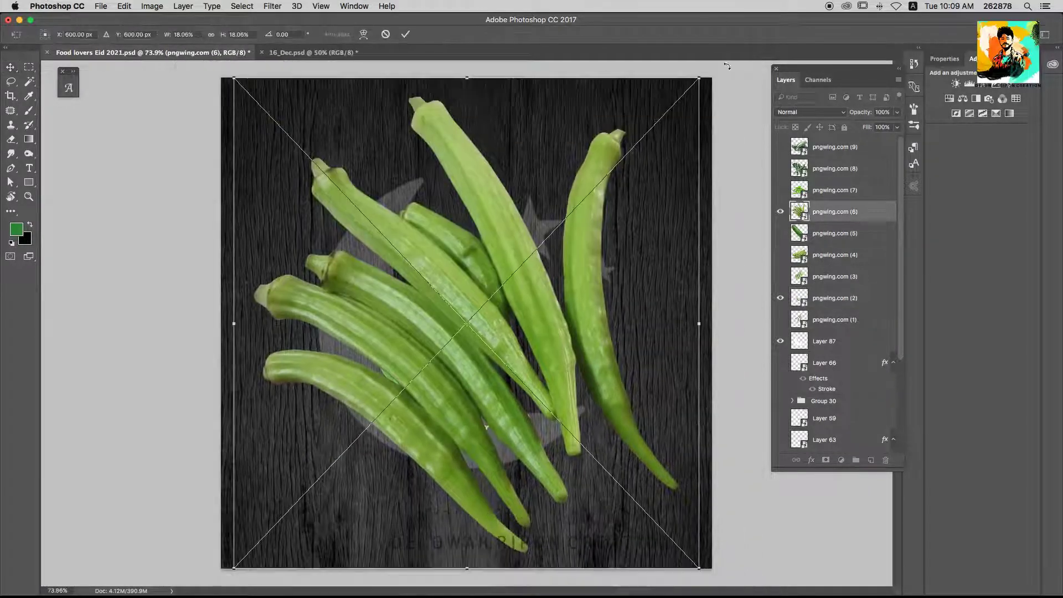
mouse_move(753, 79)
left_mouse_down()
mouse_move(534, 182)
mouse_move(302, 186)
left_mouse_up()
scroll(463, 342, "up", 3)
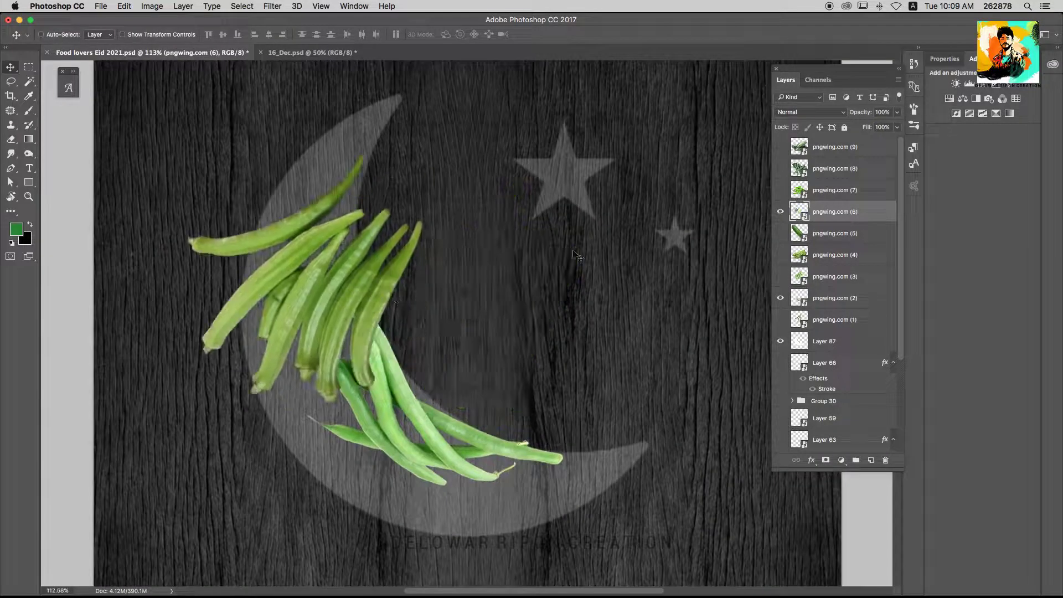
mouse_move(463, 342)
left_mouse_down()
mouse_move(466, 222)
mouse_move(405, 149)
left_mouse_up()
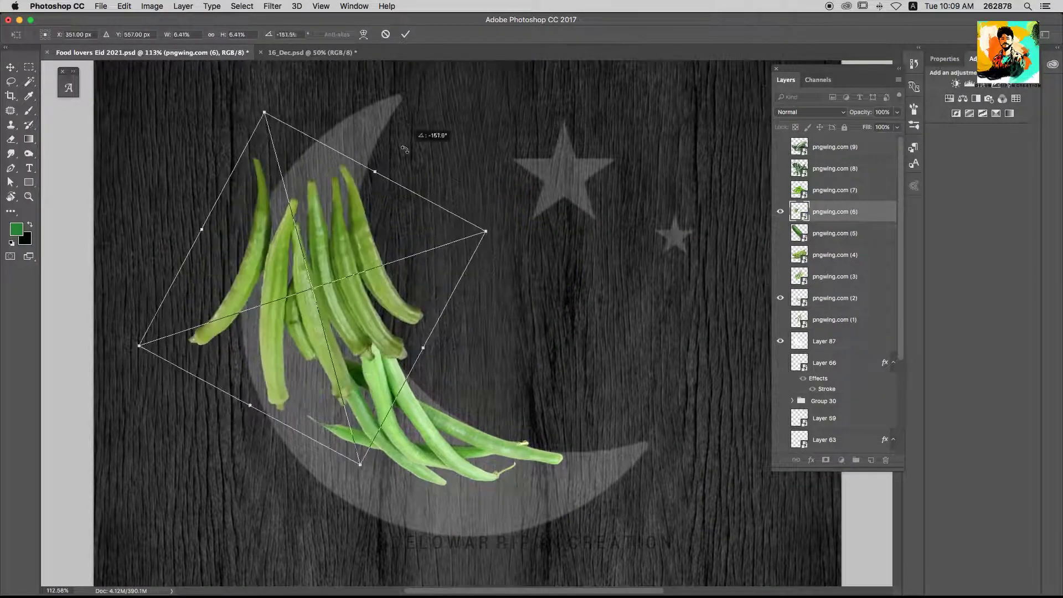
key("Return")
Nudge the okra onto the moon, show the rulers, and rotate it slightly further along the curve
left_click_drag(339, 284, 363, 291)
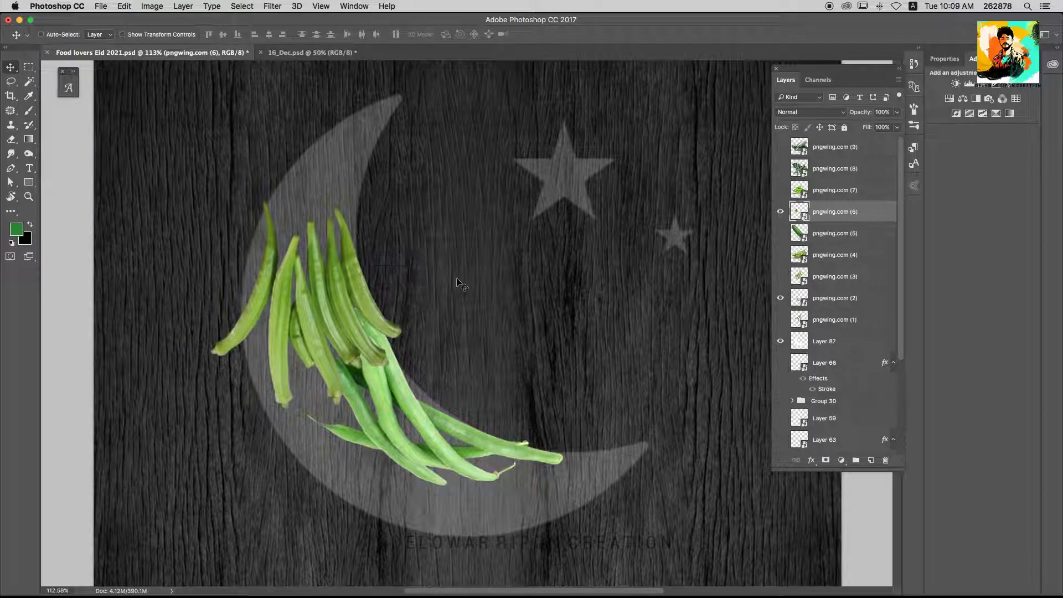
key("ctrl+r")
key("ctrl+r")
key("ctrl+t")
left_click_drag(166, 361, 440, 235)
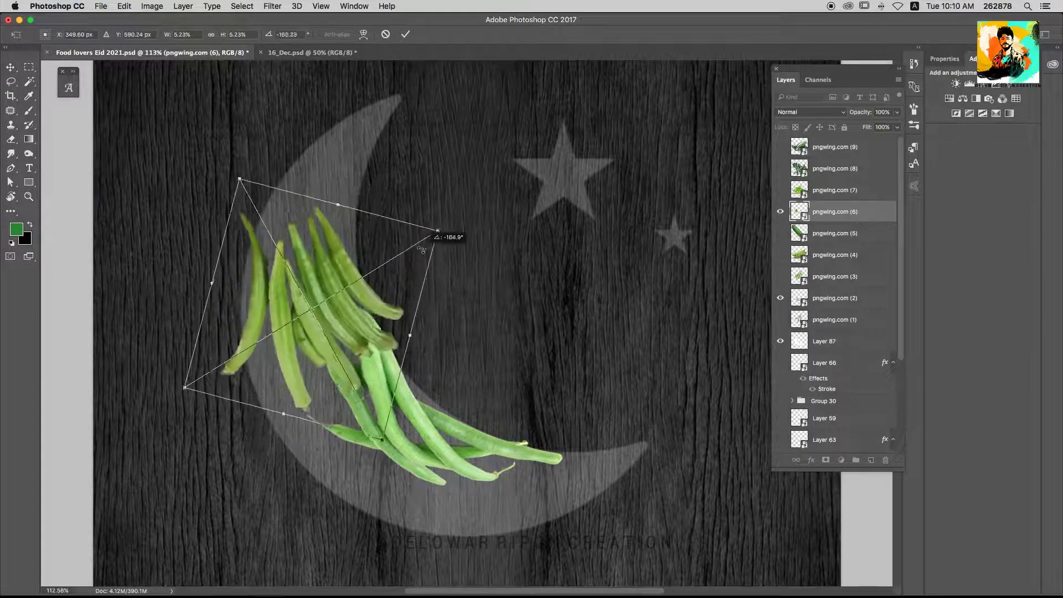
left_click_drag(289, 309, 298, 317)
key("Return")
Rasterize the okra layer and lasso-delete its stray lower piece at the left edge
key("l")
key("Escape")
scroll(387, 277, "up", 3)
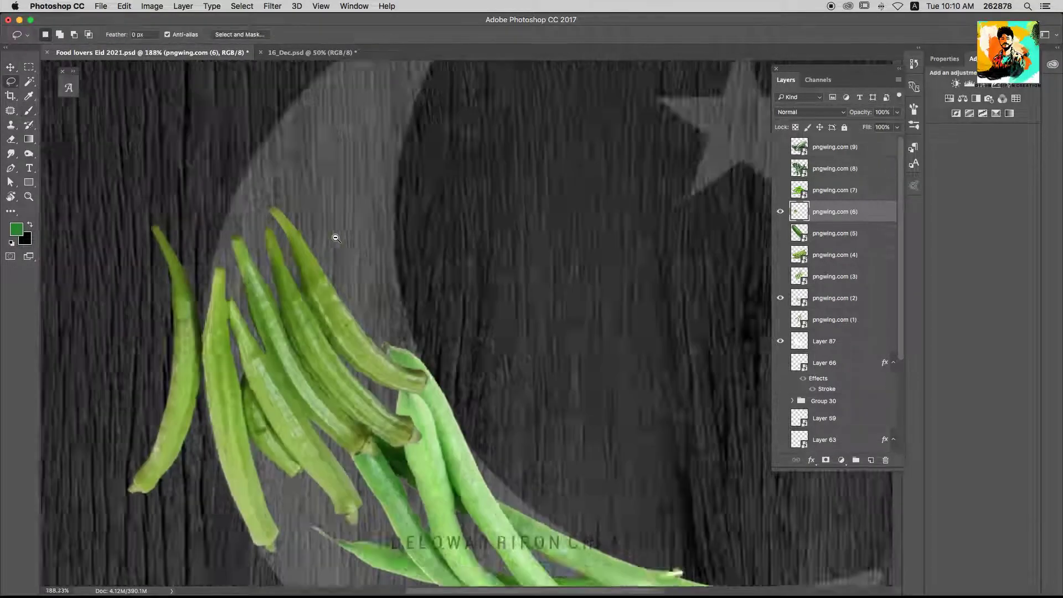
left_click_drag(243, 137, 41, 506)
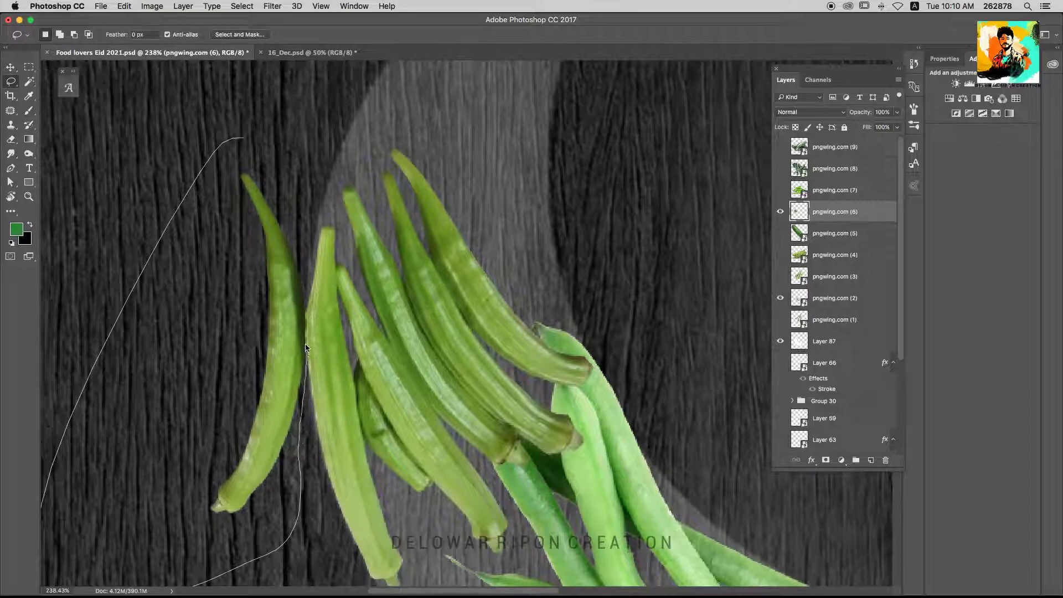
left_click_drag(289, 193, 243, 138)
key("Delete")
key("ctrl+d")
Delete the remaining small okra piece and fit the whole image in view
key("p")
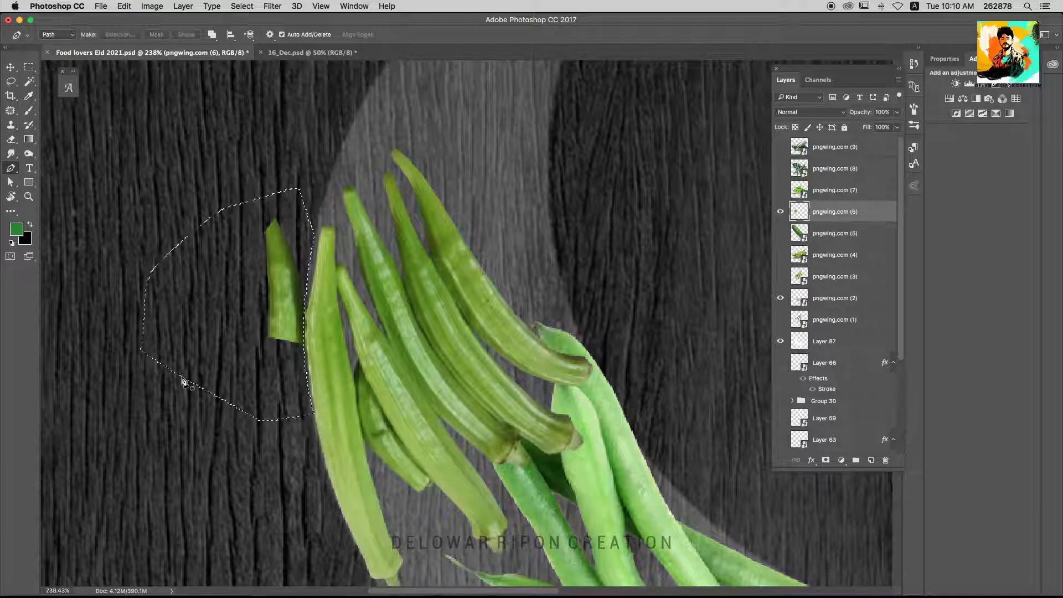
key("Delete")
key("ctrl+d")
key("ctrl+0")
scroll(457, 388, "up", 3)
Darken the beans' shadows with a Levels adjustment and save the document
key("ctrl+l")
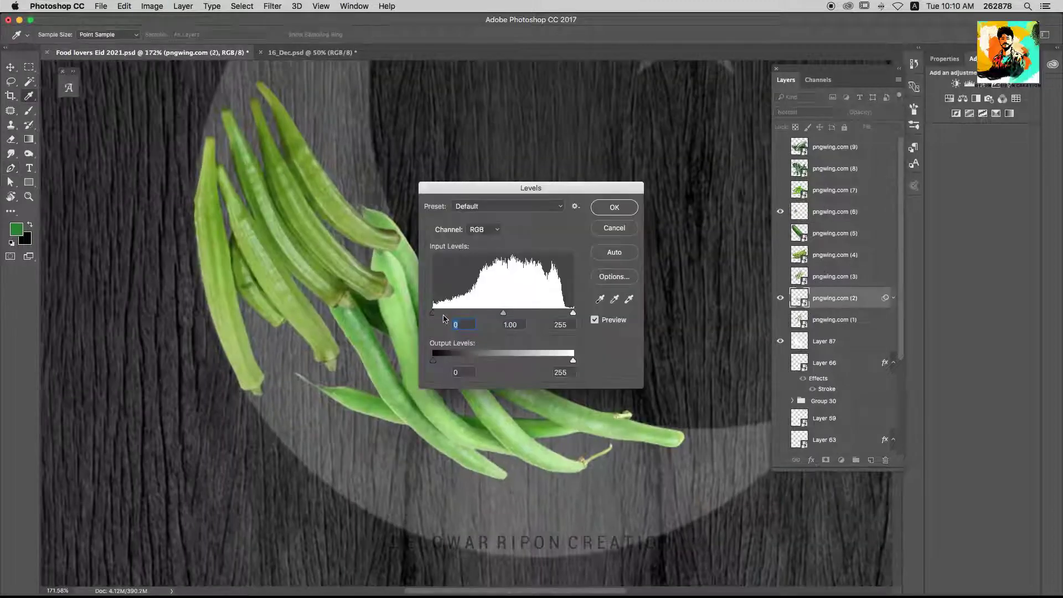
key("Escape")
left_click(833, 211)
key("ctrl+l")
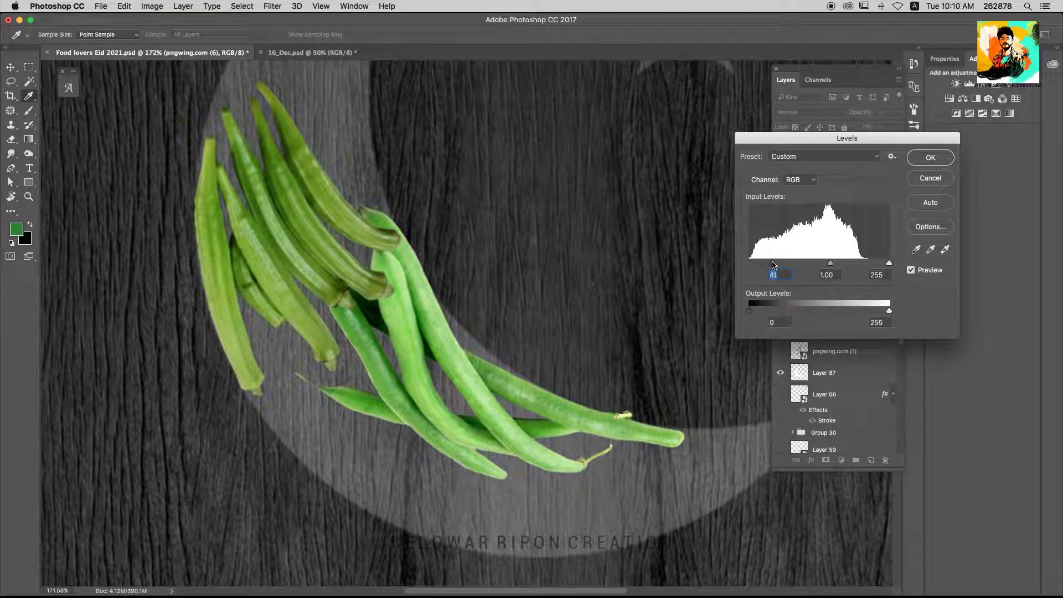
key("Return")
key("ctrl+s")
Move the beans layer to the top of the layer stack
scroll(502, 324, "down", 2)
left_click_drag(829, 274, 830, 139)
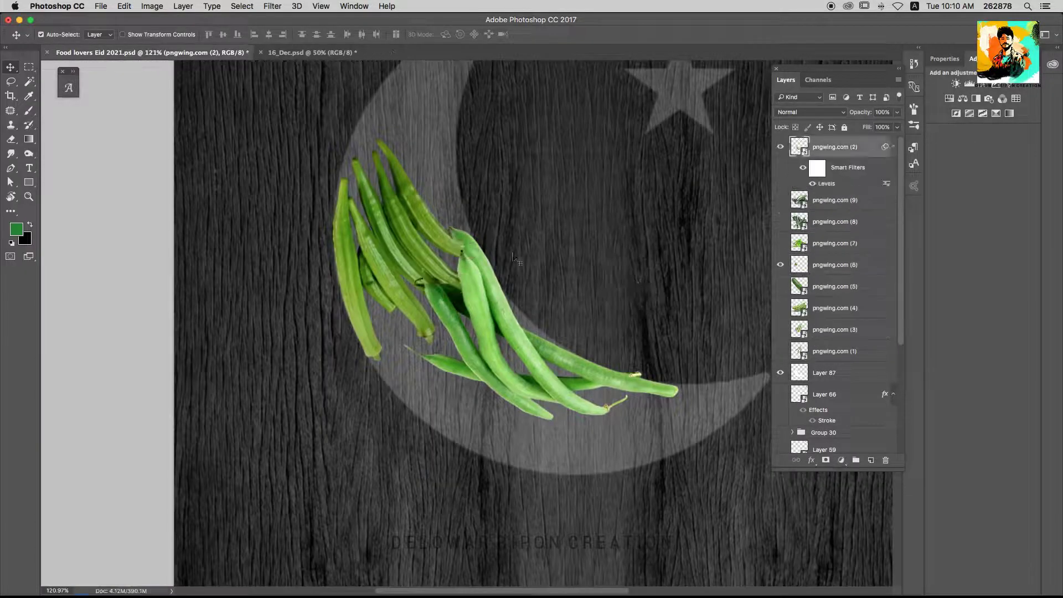
scroll(588, 310, "down", 2)
scroll(589, 311, "down", 2)
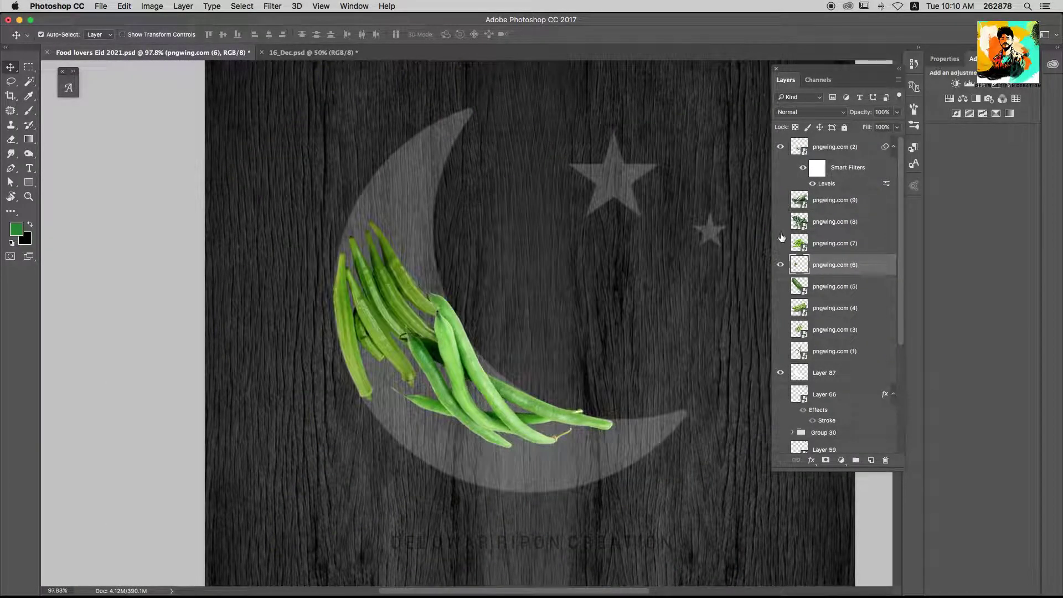
Show the cucumber layer, shrink it, and move it down onto the moon
left_click(781, 286)
left_click(833, 286)
scroll(498, 321, "down", 2)
key("ctrl+t")
left_click_drag(680, 115, 515, 227)
key("Return")
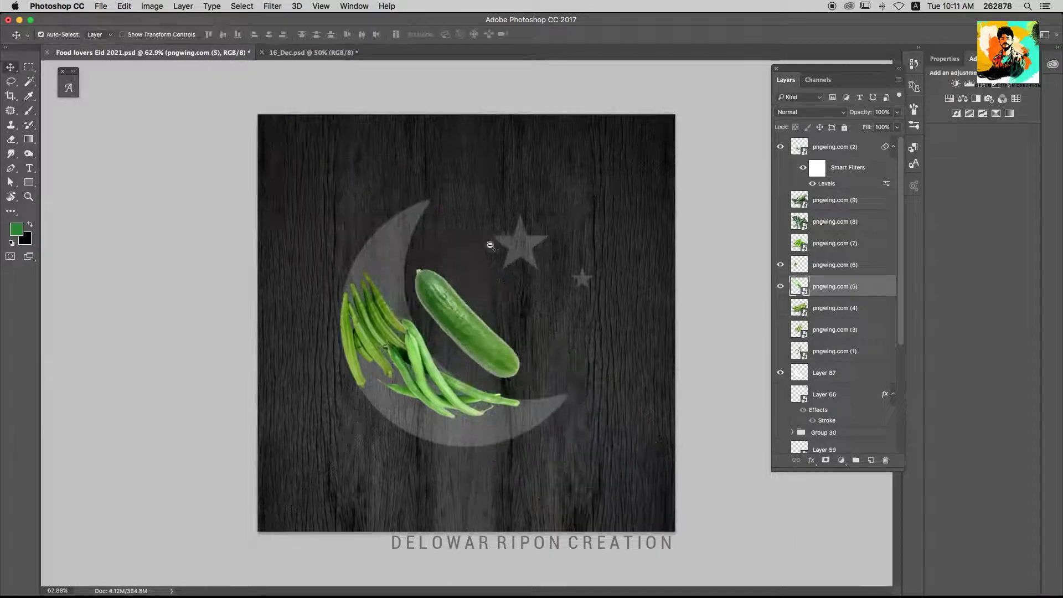
scroll(388, 416, "up", 5)
left_click_drag(354, 418, 378, 445)
Rotate the cucumber to about -29° along the lower curve and apply Levels to it
key("ctrl+t")
left_click_drag(505, 354, 551, 515)
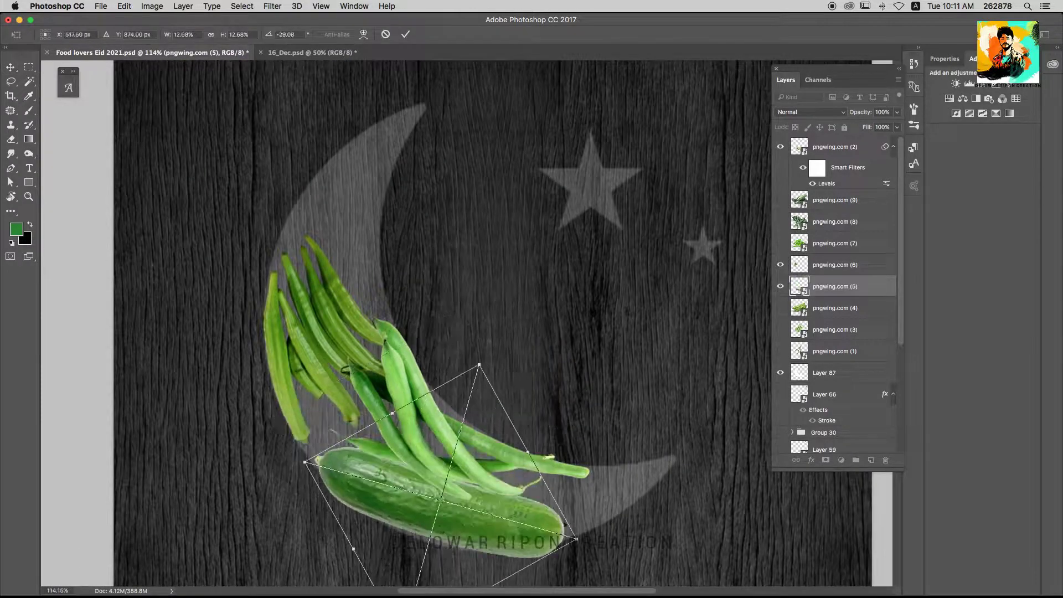
left_click_drag(487, 526, 503, 527)
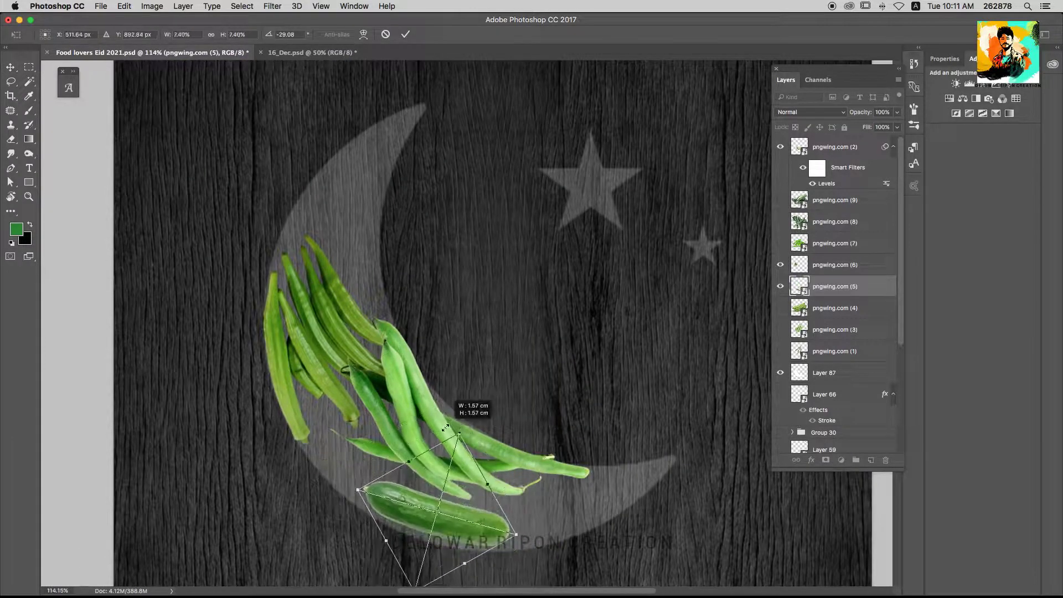
left_click_drag(454, 453, 452, 458)
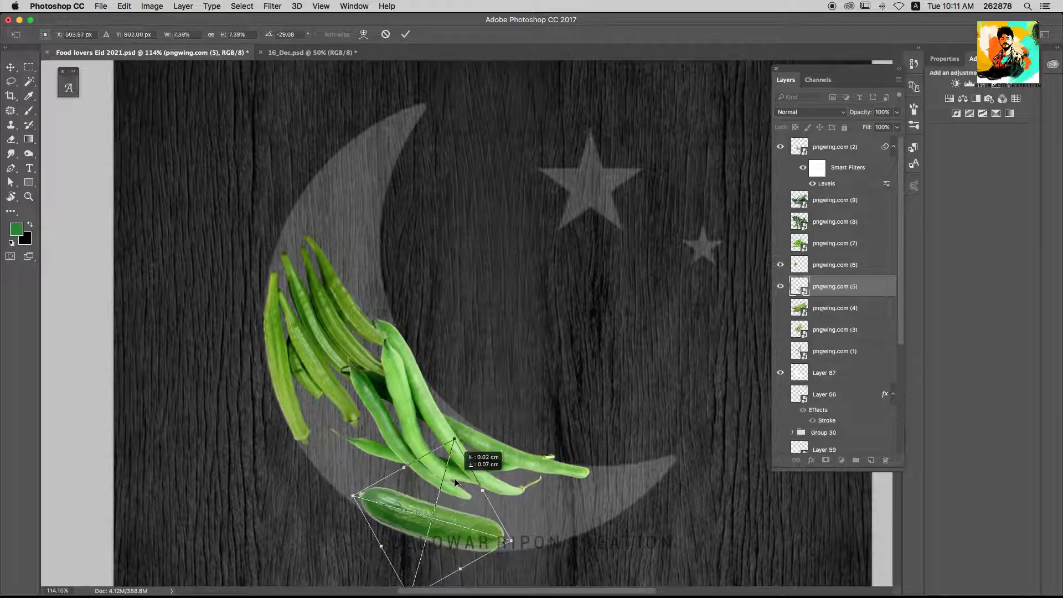
key("Return")
key("ctrl+l")
key("Return")
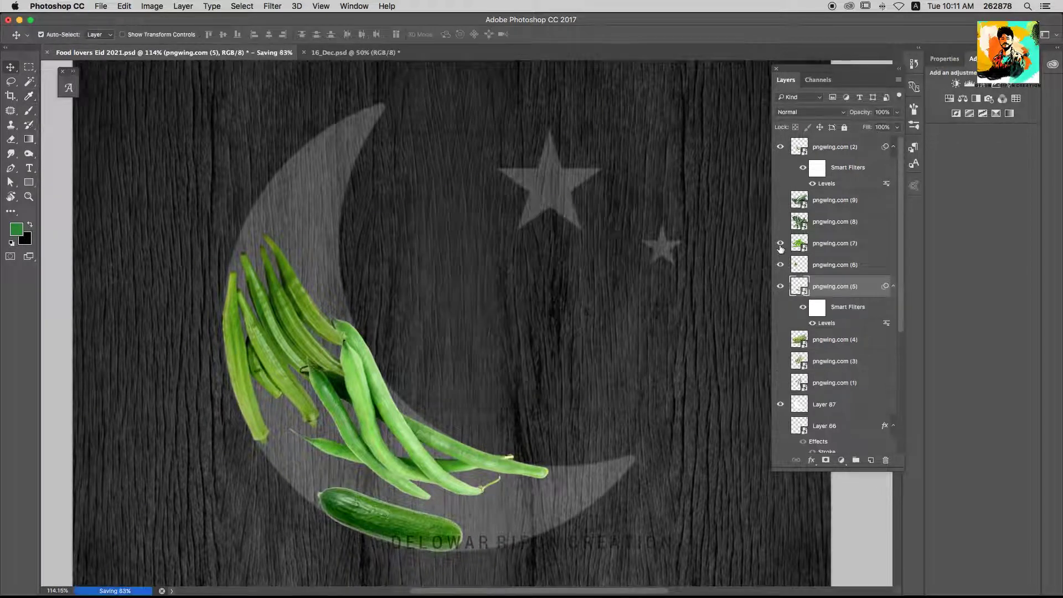
Show the green chillies, shrink them, move them up-left, and rotate them to follow the crescent
left_click(780, 244)
scroll(612, 220, "down", 5)
left_click_drag(712, 195, 510, 277)
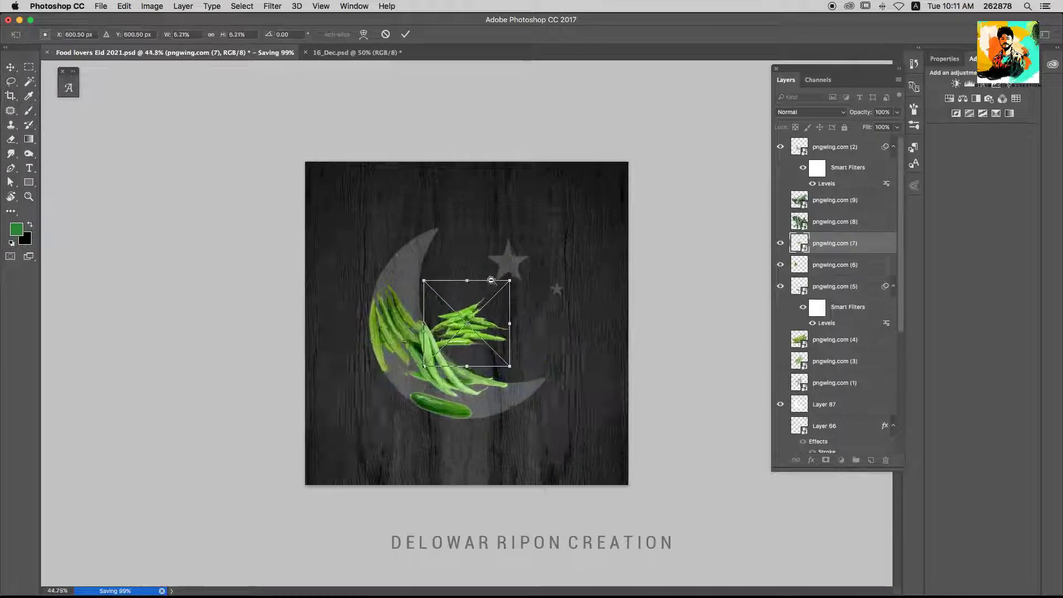
scroll(510, 278, "up", 5)
key("Return")
left_click_drag(418, 347, 238, 205)
key("ctrl+t")
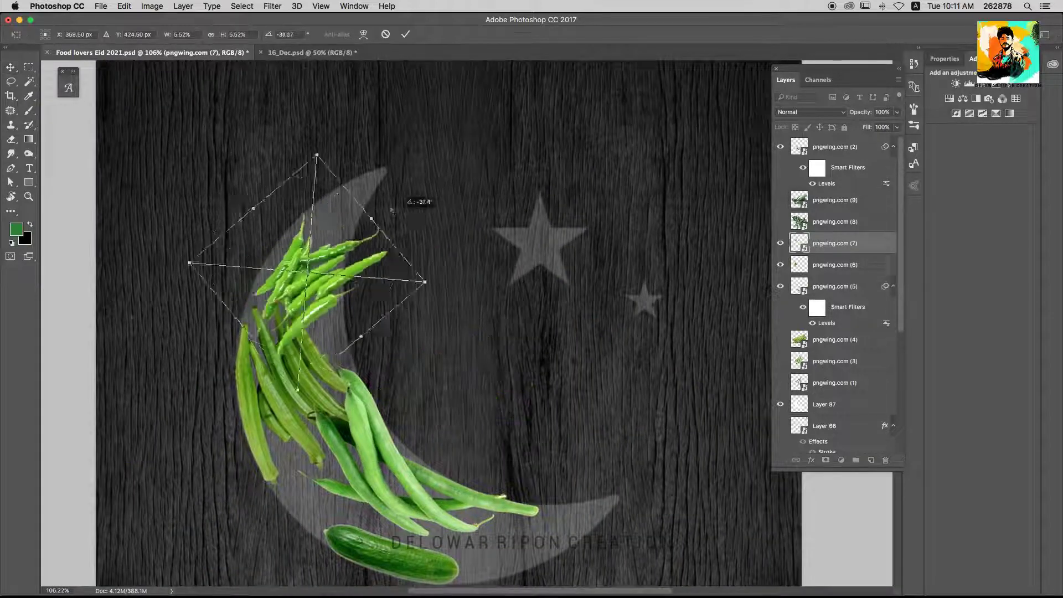
mouse_move(380, 100)
left_mouse_down()
mouse_move(436, 483)
mouse_move(602, 332)
left_mouse_up()
scroll(436, 483, "down", 5)
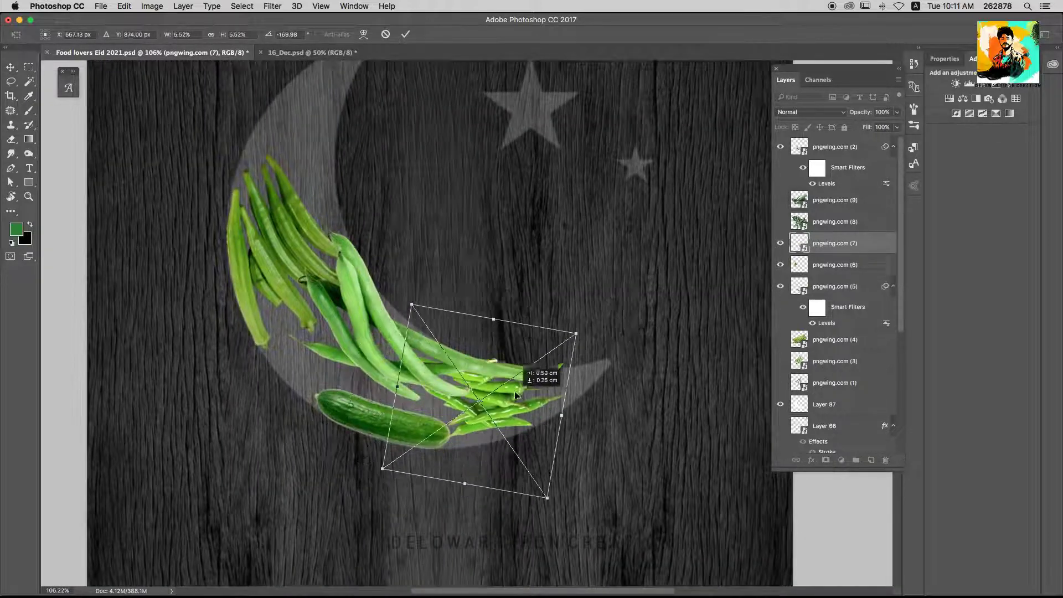
Show the bitter gourd layer and shrink it to about 16%
left_click(781, 340)
left_click(835, 340)
scroll(488, 397, "down", 5)
key("ctrl+t")
left_click_drag(636, 159, 492, 254)
Commit the bitter gourd resize, save, and move the gourd onto the beans
scroll(493, 253, "up", 3)
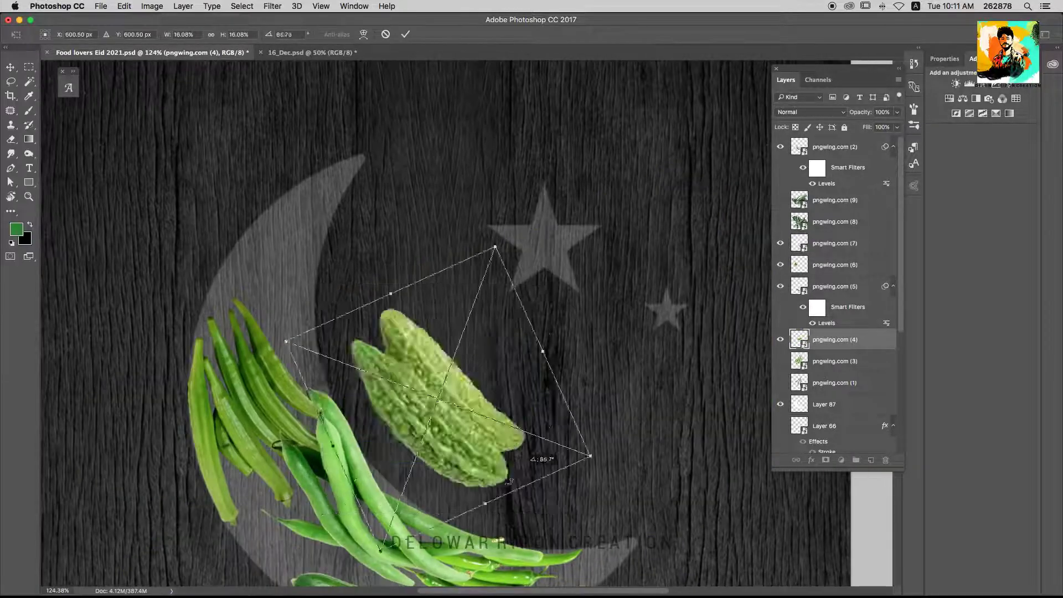
key("Return")
scroll(563, 319, "up", 3)
key("ctrl+s")
left_click_drag(563, 318, 414, 421)
Show the loofahs layer instead of the long beans and shrink it to about 6.6%
scroll(414, 421, "right", 2)
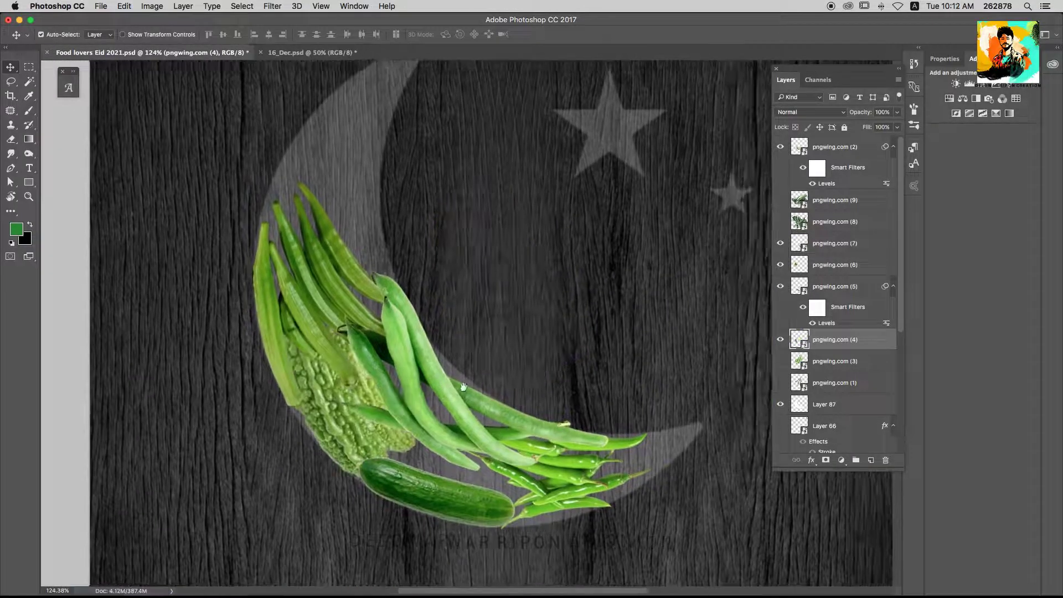
left_click(781, 361)
left_click(781, 382)
left_click(780, 361)
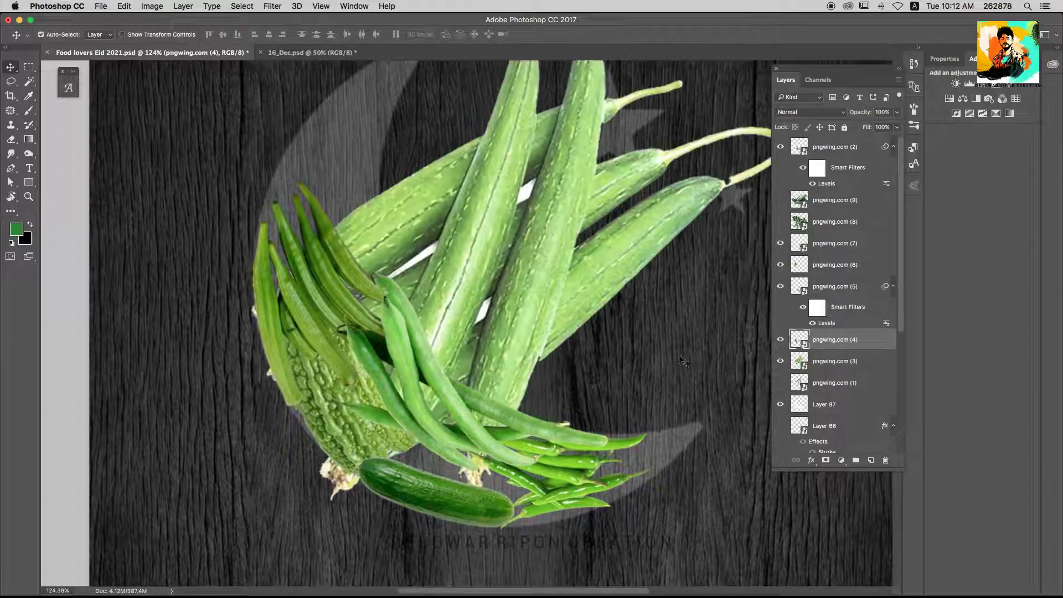
scroll(520, 328, "down", 5)
left_click_drag(681, 541, 641, 475)
scroll(641, 474, "up", 5)
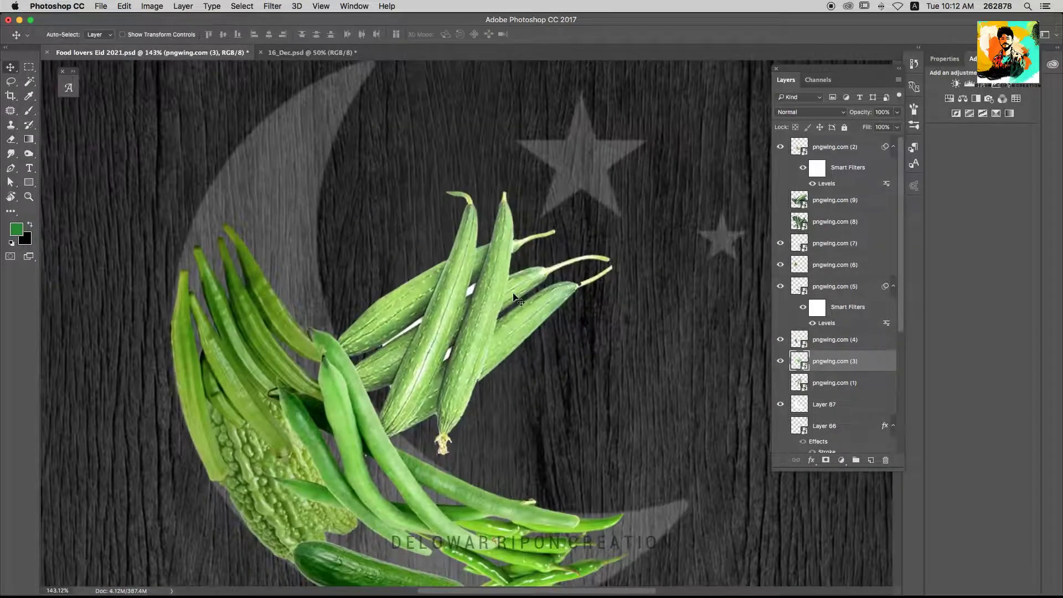
Rotate the loofahs to about -15° and position them at the crescent's top
left_click_drag(605, 319, 529, 207)
left_click_drag(523, 310, 330, 227)
mouse_move(603, 183)
left_mouse_down()
mouse_move(639, 345)
mouse_move(545, 424)
mouse_move(404, 166)
left_mouse_up()
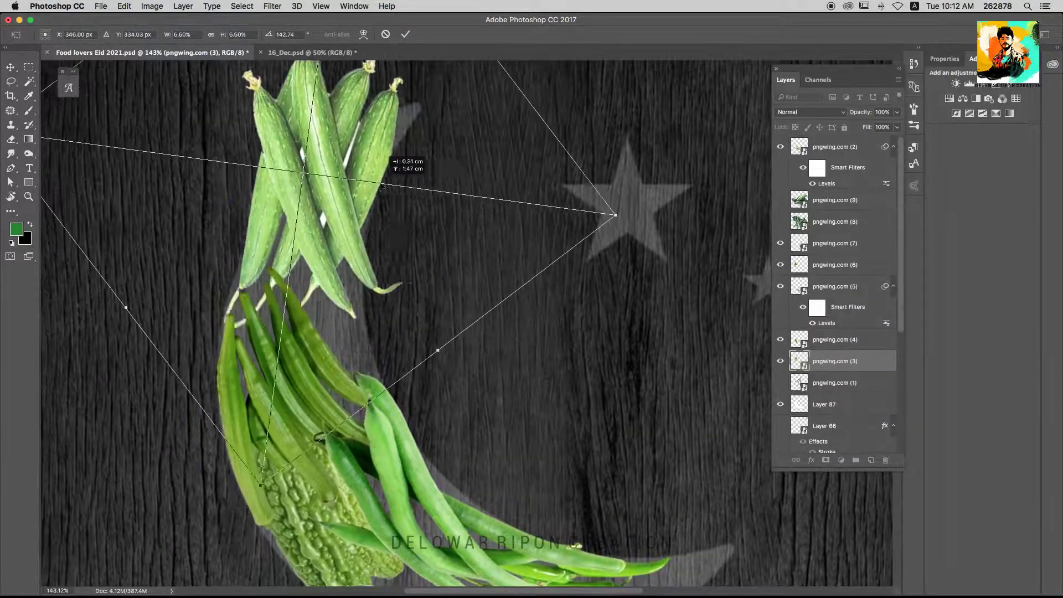
mouse_move(127, 410)
left_mouse_down()
mouse_move(198, 470)
mouse_move(83, 326)
left_mouse_up()
mouse_move(636, 268)
left_mouse_down()
mouse_move(526, 250)
mouse_move(546, 246)
left_mouse_up()
key("Return")
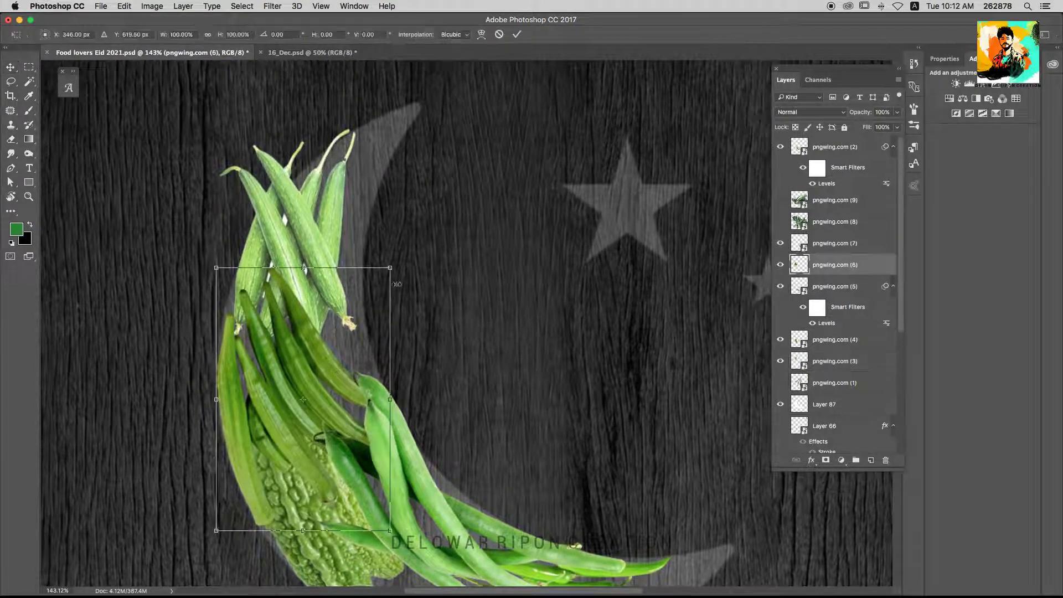
Shrink the pngwing.com (6) layer to about 87% and nudge it slightly left
left_click_drag(390, 268, 366, 277)
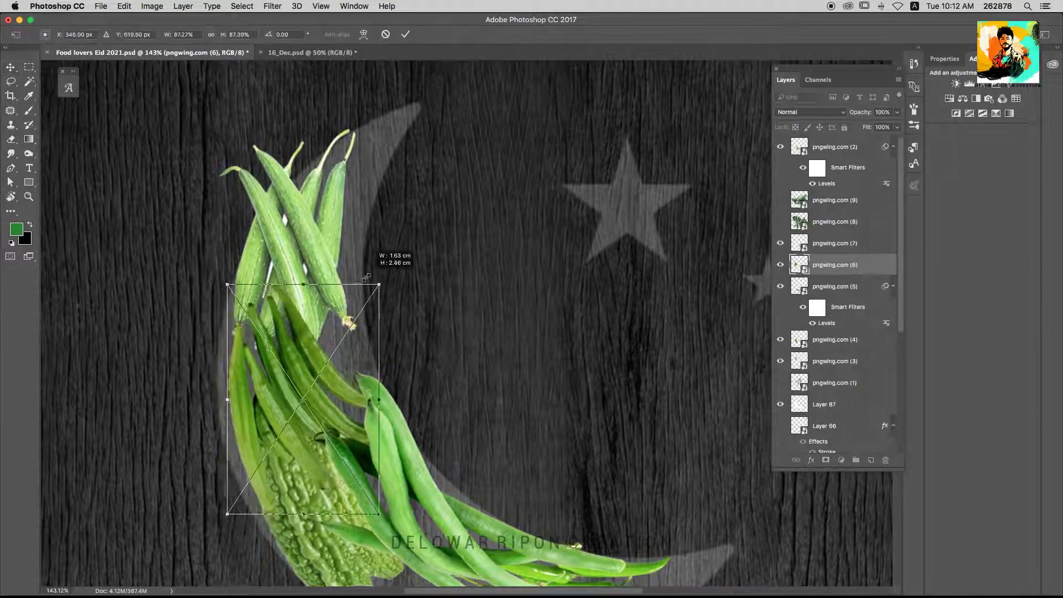
left_click_drag(344, 341, 337, 341)
scroll(311, 399, "down", 5)
left_click_drag(450, 458, 456, 459)
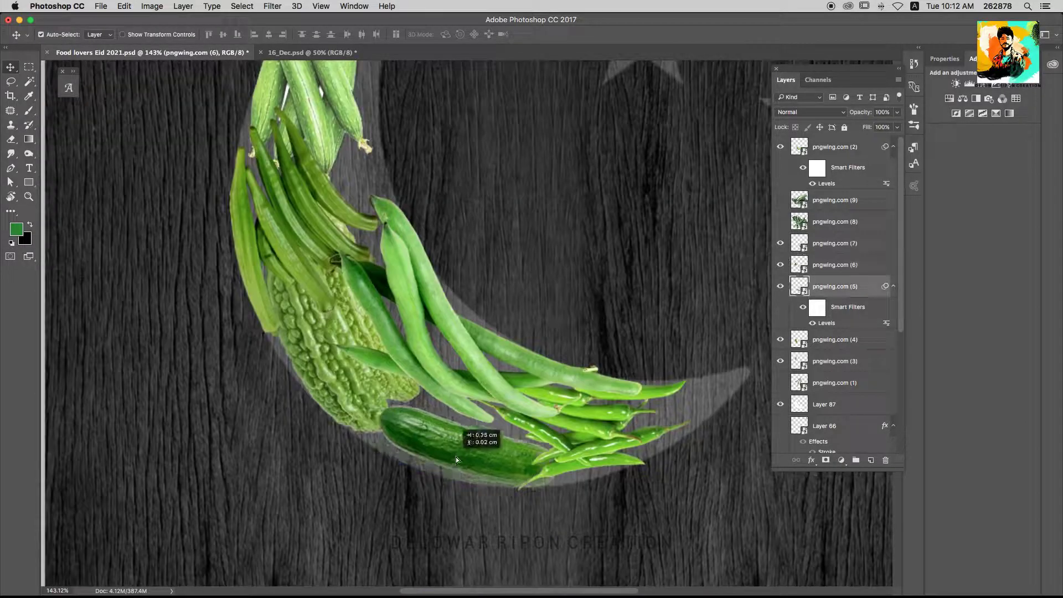
key("ctrl+l")
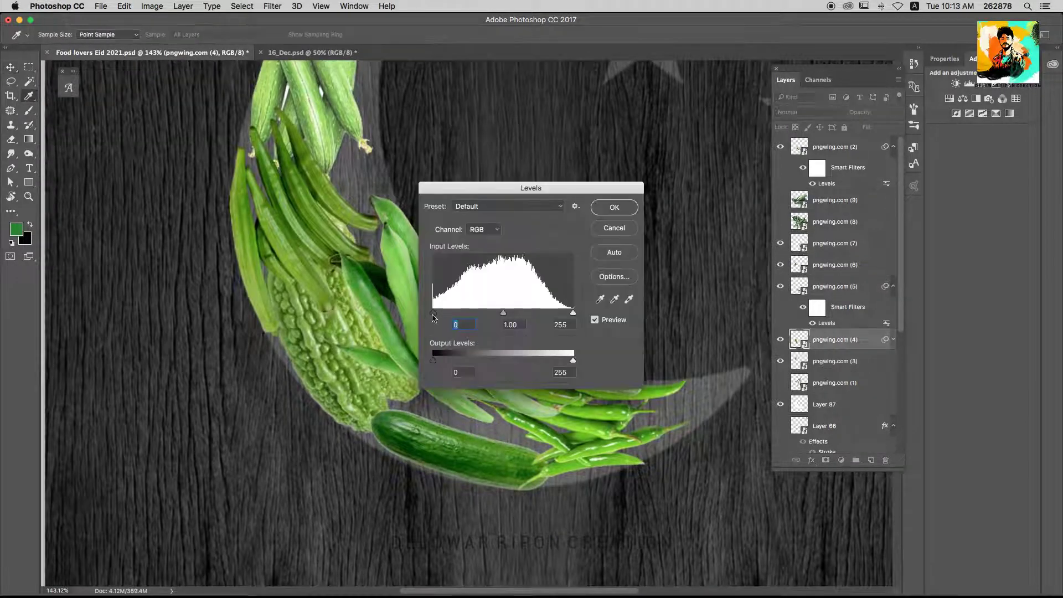
Apply Levels adjustments to the bitter gourd and the green beans
key("Return")
key("ctrl+s")
key("ctrl+l")
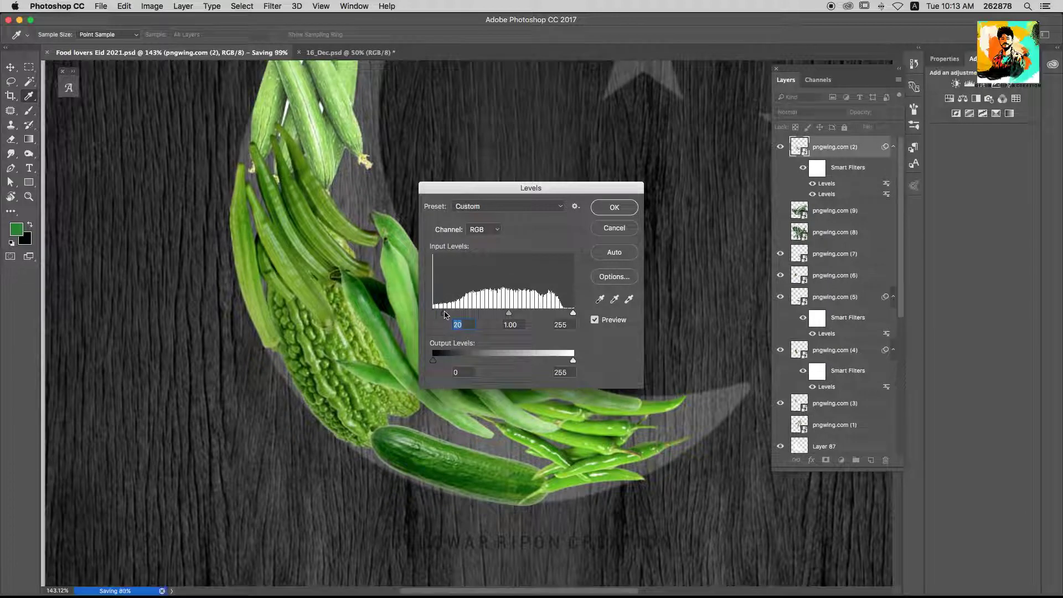
key("Return")
scroll(466, 321, "up", 3)
Nudge the bitter gourd slightly into place, then select the loofahs layer
left_click(835, 349)
key("ctrl+t")
left_click_drag(368, 403, 387, 421)
key("Return")
left_click_drag(528, 391, 530, 433)
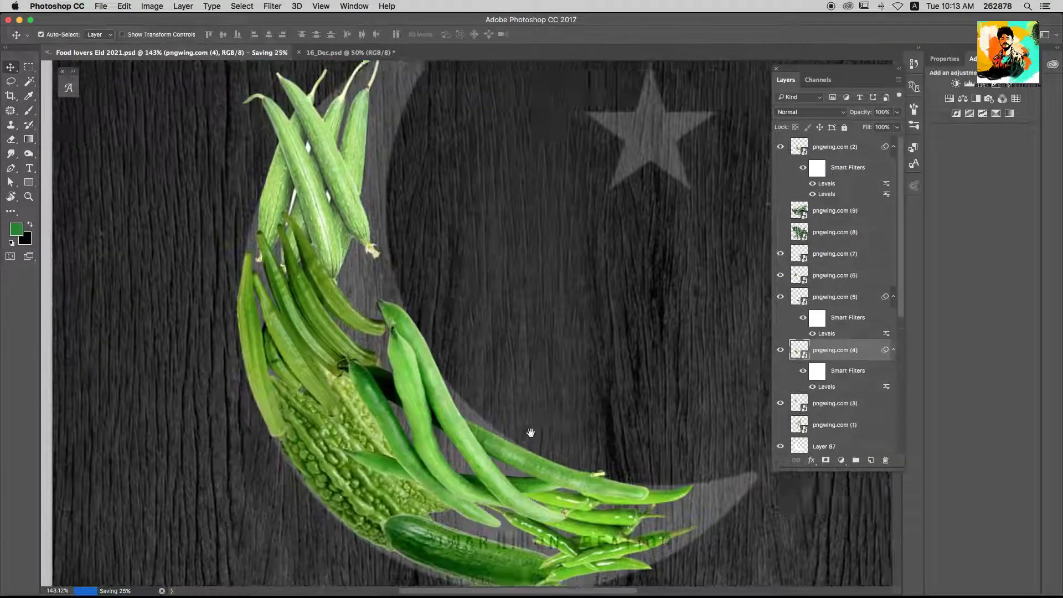
key("alt+bracketleft")
key("ctrl+l")
Apply Levels to the loofahs, then paint on the layer and accept rasterizing it
key("Return")
scroll(289, 260, "up", 4)
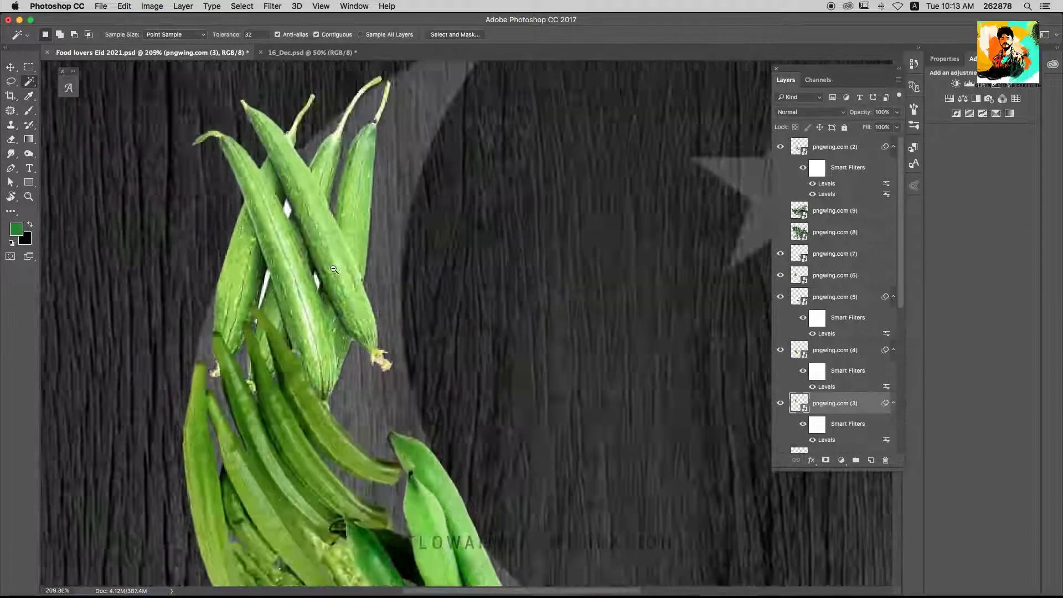
key("w")
key("b")
left_click(318, 355)
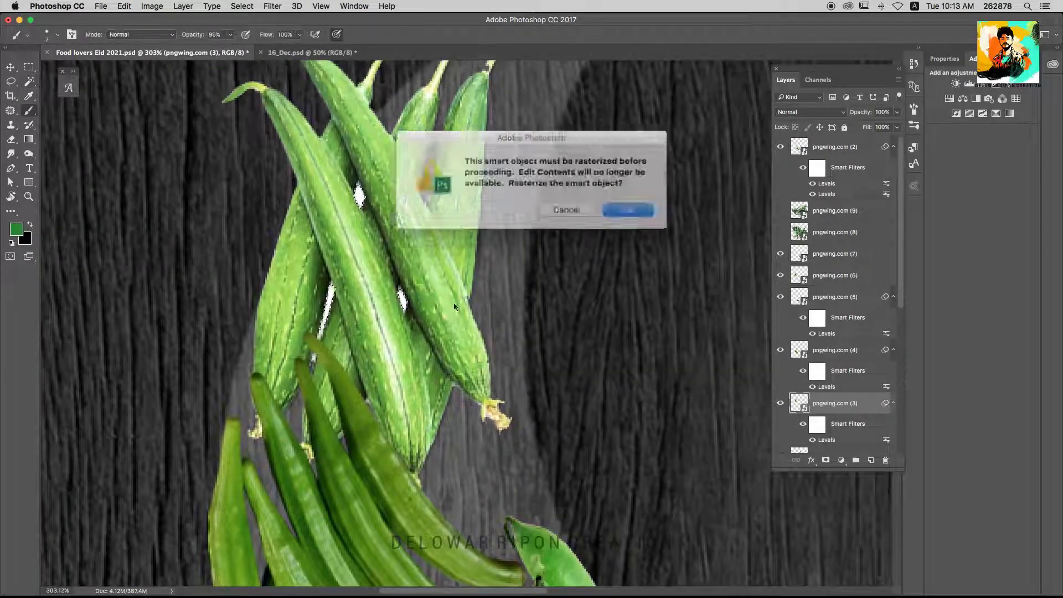
left_click(621, 213)
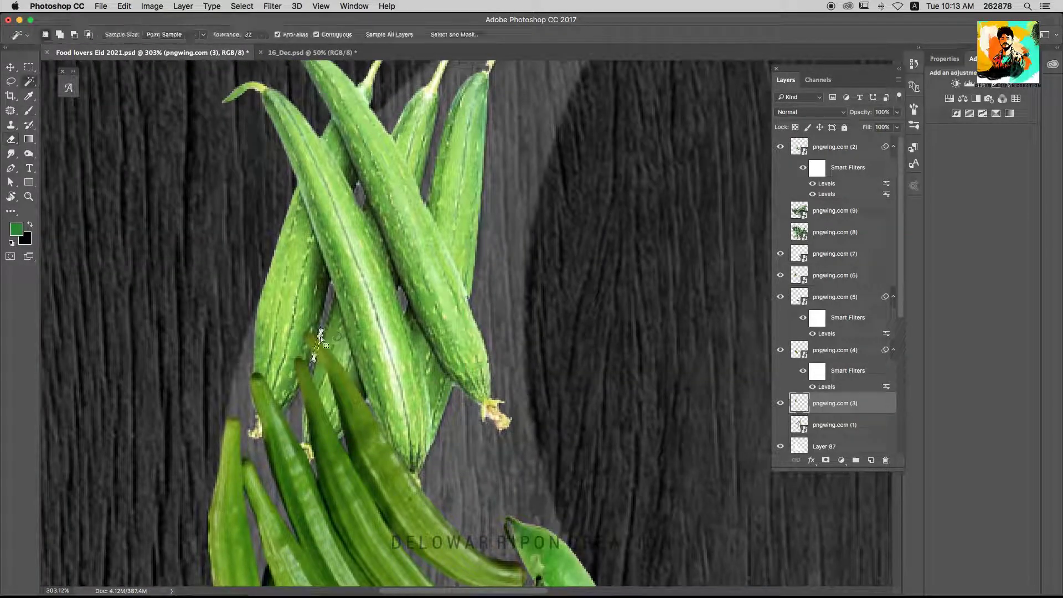
key("ctrl+l")
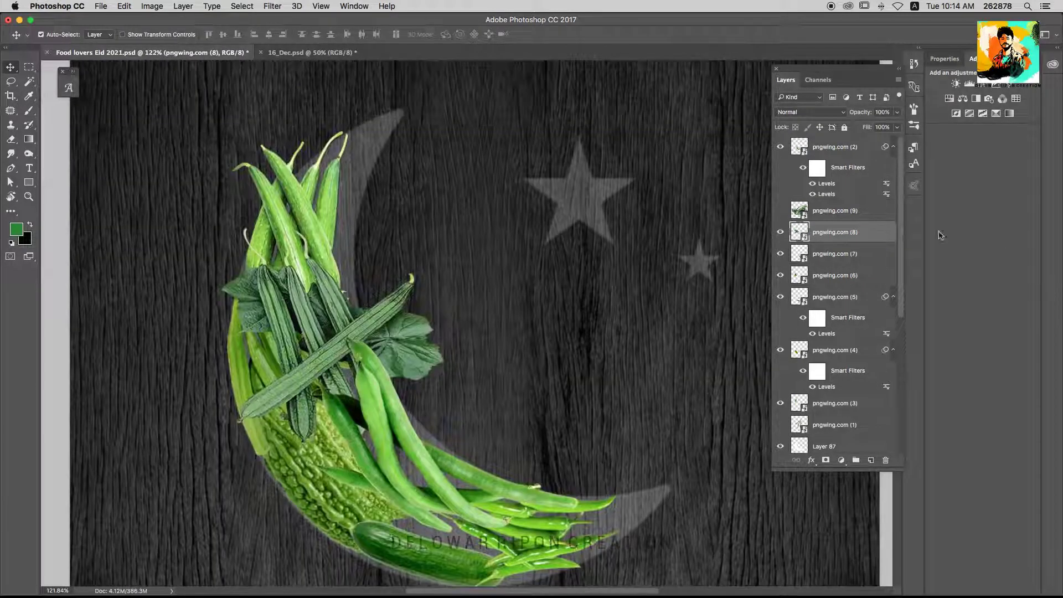
Show the zucchini layer pngwing.com (9) and scale it down
left_click(780, 210)
left_click(835, 210)
key("ctrl+t")
key("ctrl+0")
left_click_drag(754, 130, 522, 244)
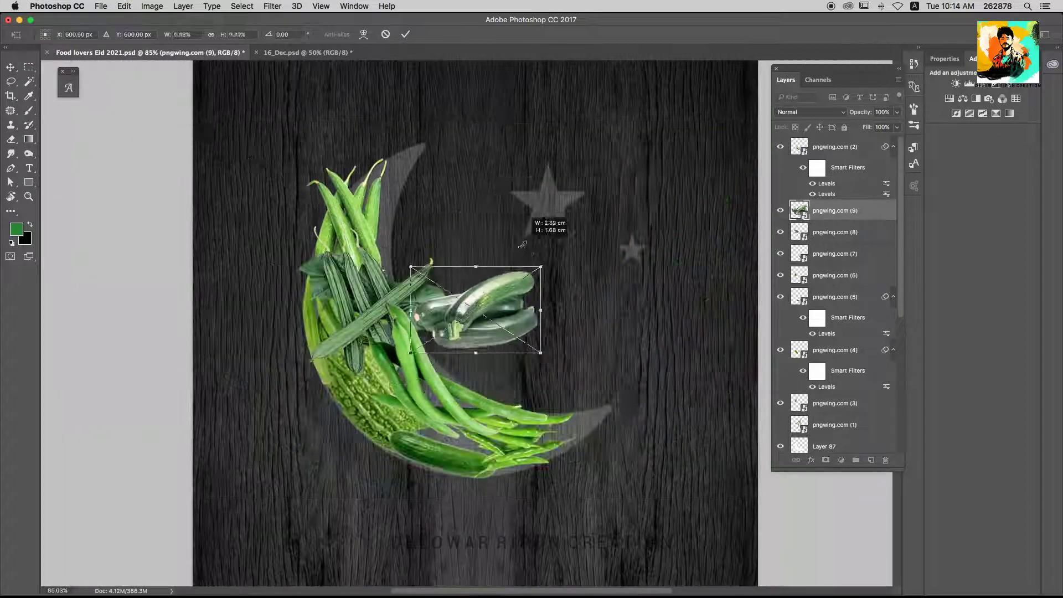
key("Return")
Darken the zucchini with Levels, setting the black input to 33
key("ctrl+l")
left_click_drag(527, 184, 672, 195)
left_click_drag(574, 320, 595, 324)
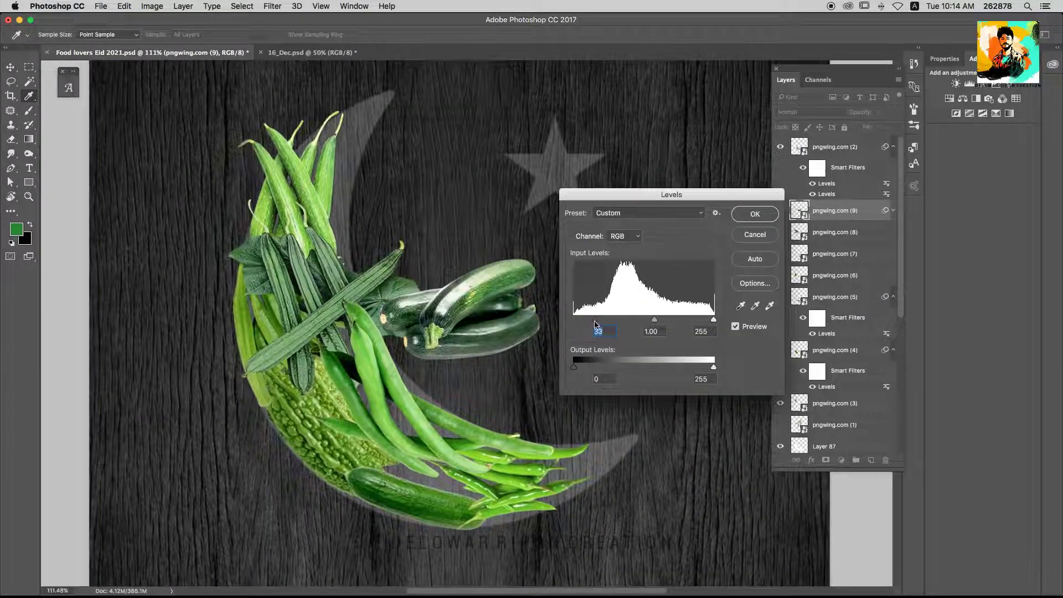
key("Return")
Move the zucchini up the crescent and rotate it about 122°
key("v")
left_click_drag(459, 296, 389, 134)
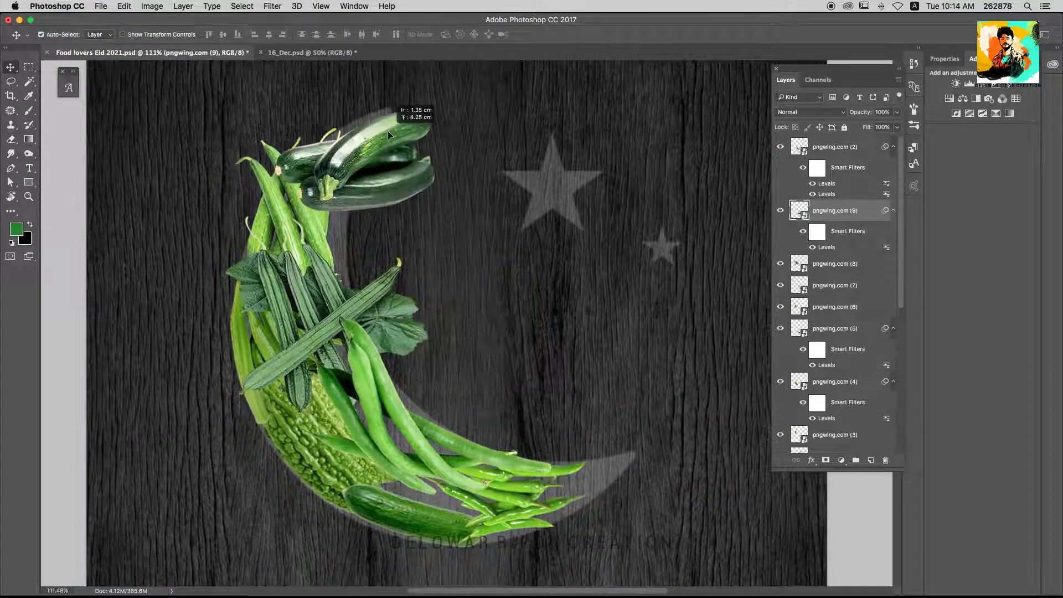
key("ctrl+t")
left_click_drag(443, 94, 399, 67)
left_click_drag(327, 237, 336, 251)
key("Return")
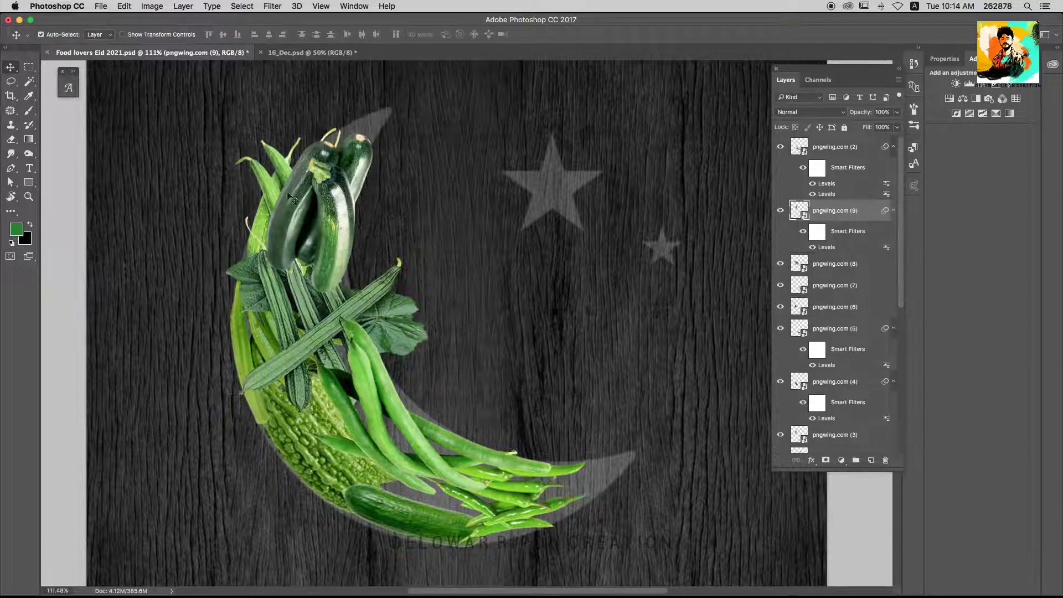
Put the leafy ridge gourd beside the star, zucchini at the lower tip, and copy the beans higher
left_click(440, 390)
left_click_drag(370, 306, 382, 391)
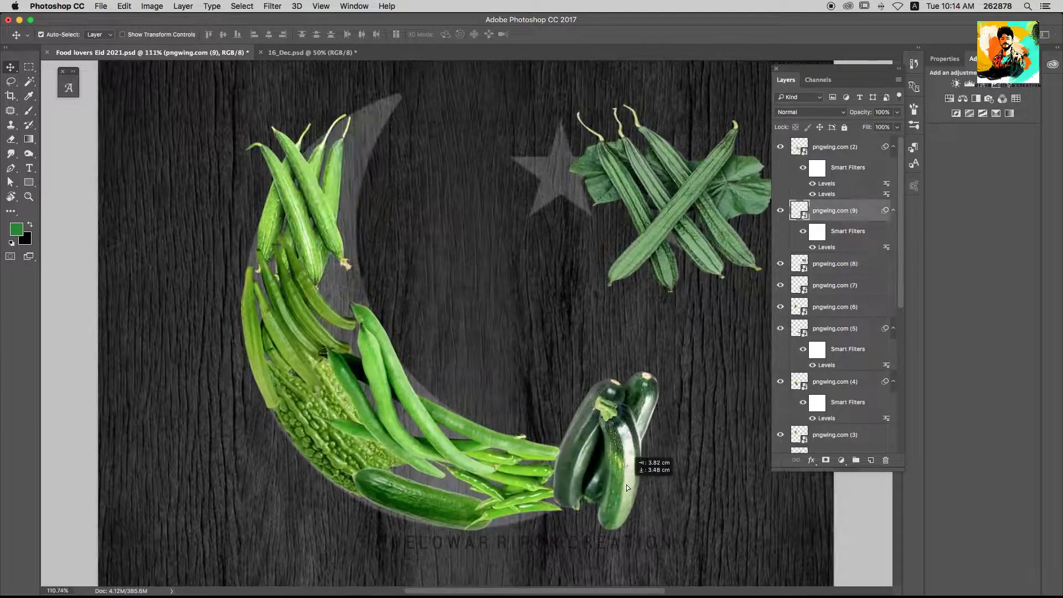
mouse_move(556, 480)
left_mouse_down()
mouse_move(468, 477)
mouse_move(525, 468)
left_mouse_up()
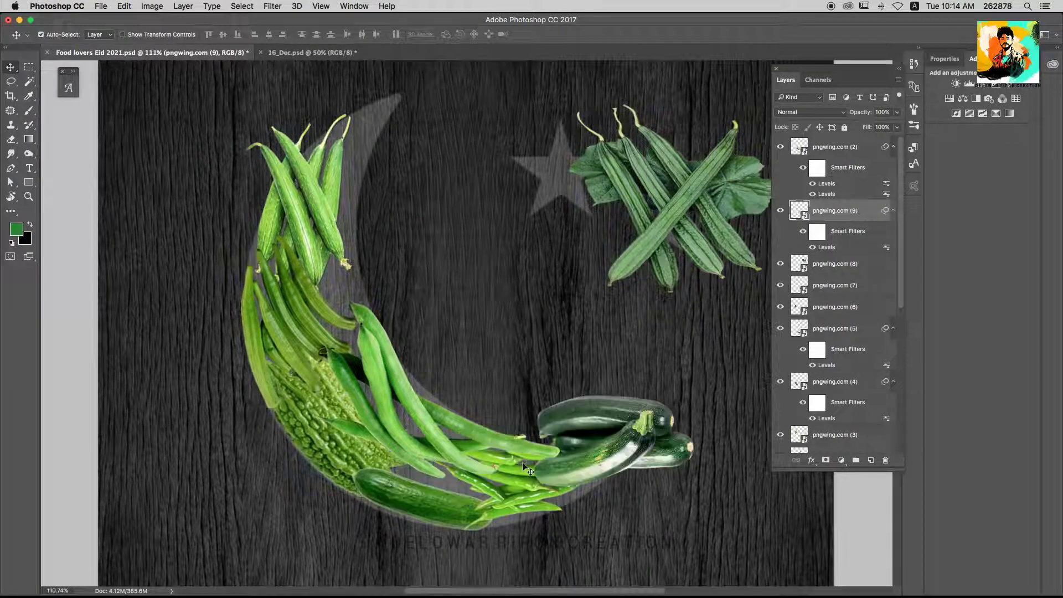
left_click_drag(382, 401, 410, 337)
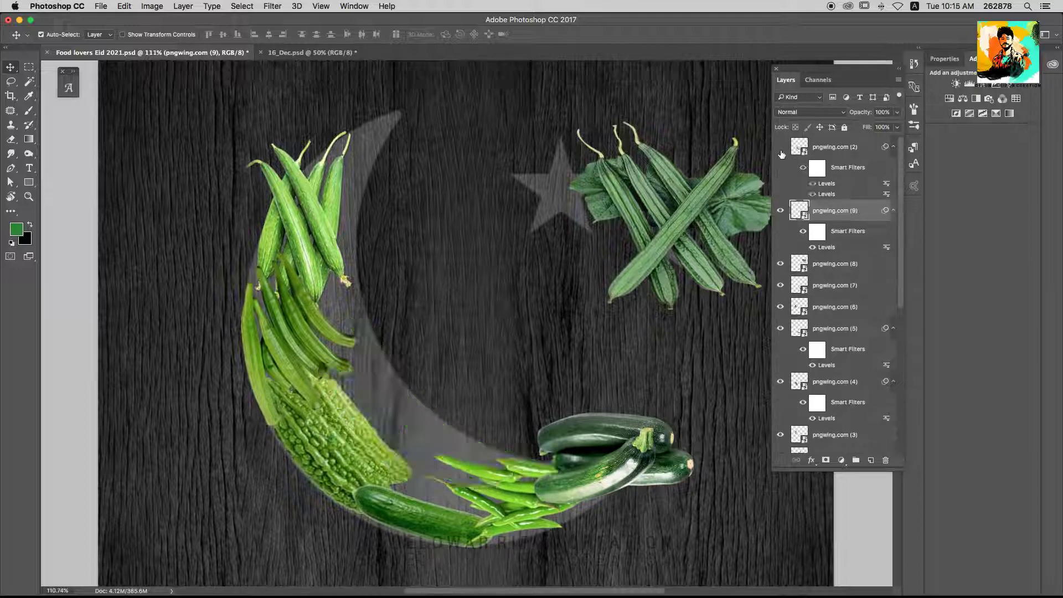
Rotate, flip vertically and move the bean copy to the crescent's top
key("ctrl+t")
left_click_drag(598, 460, 554, 487)
left_click_drag(475, 354, 365, 244)
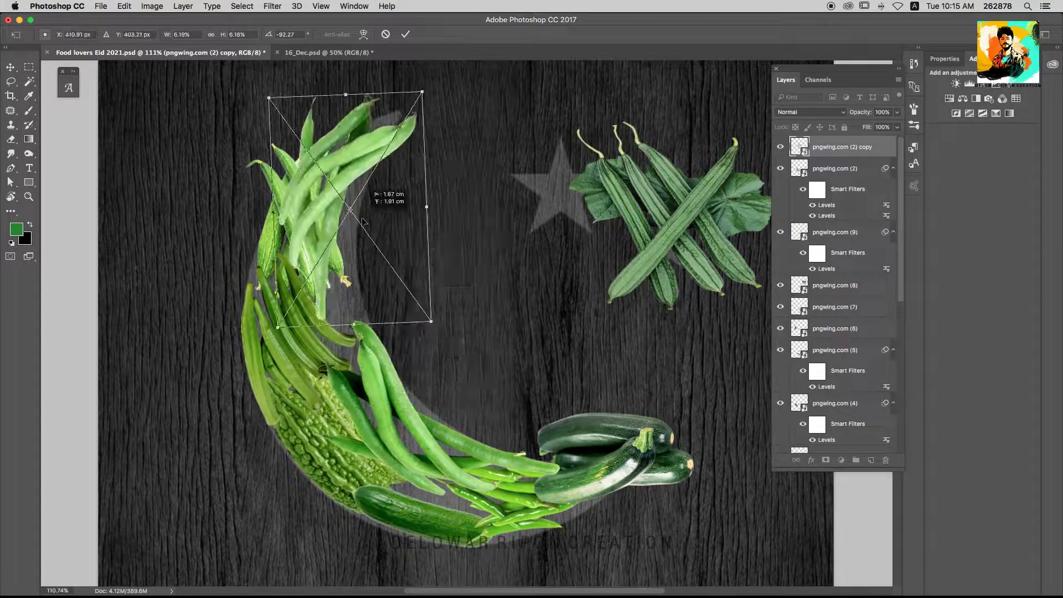
left_click_drag(421, 221, 391, 185)
right_click(415, 247)
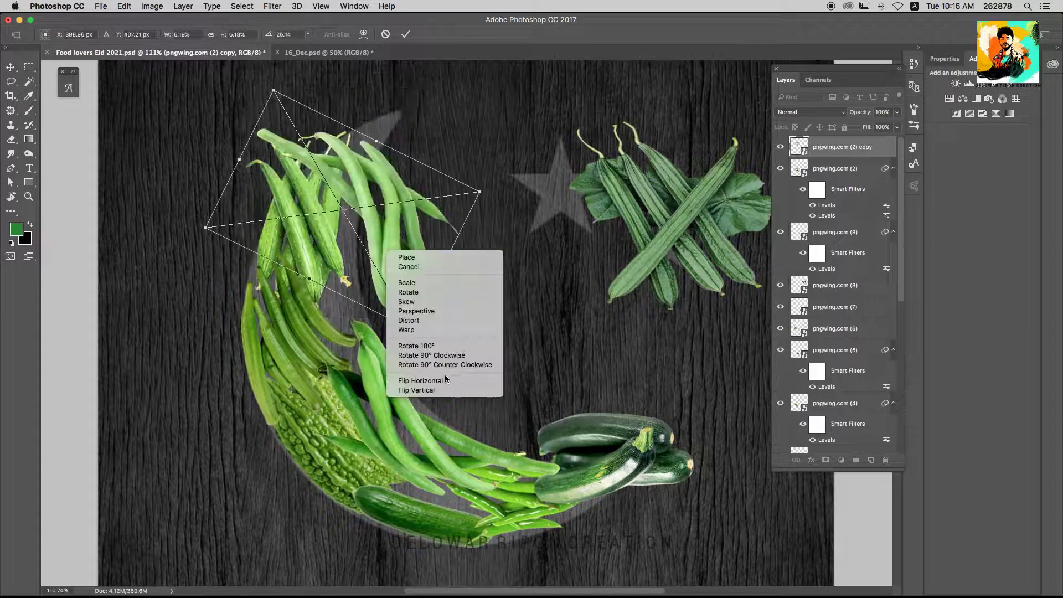
left_click(450, 453)
mouse_move(476, 233)
left_mouse_down()
mouse_move(451, 299)
mouse_move(382, 224)
left_mouse_up()
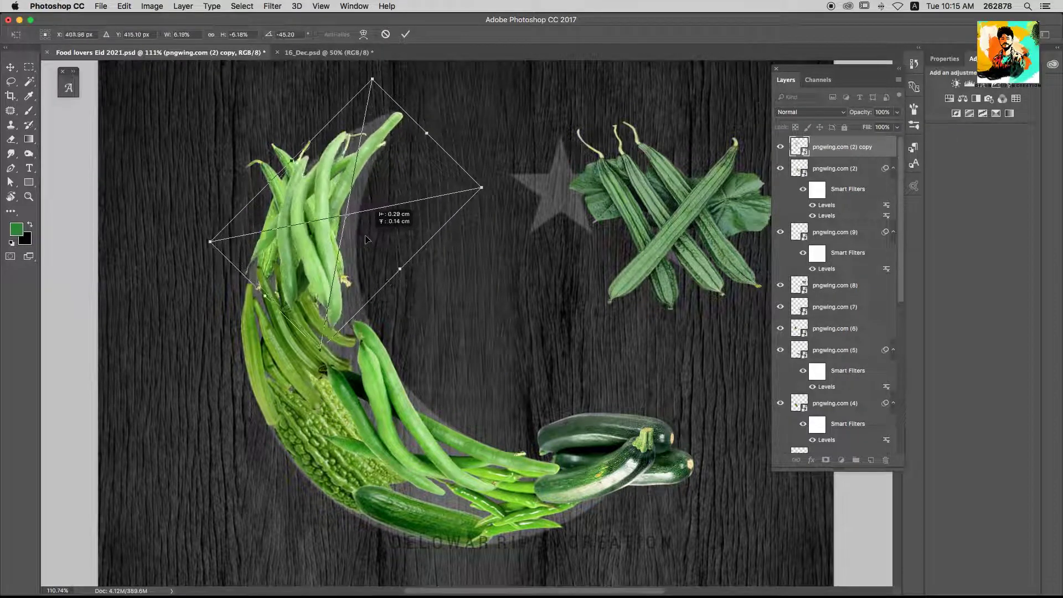
key("Return")
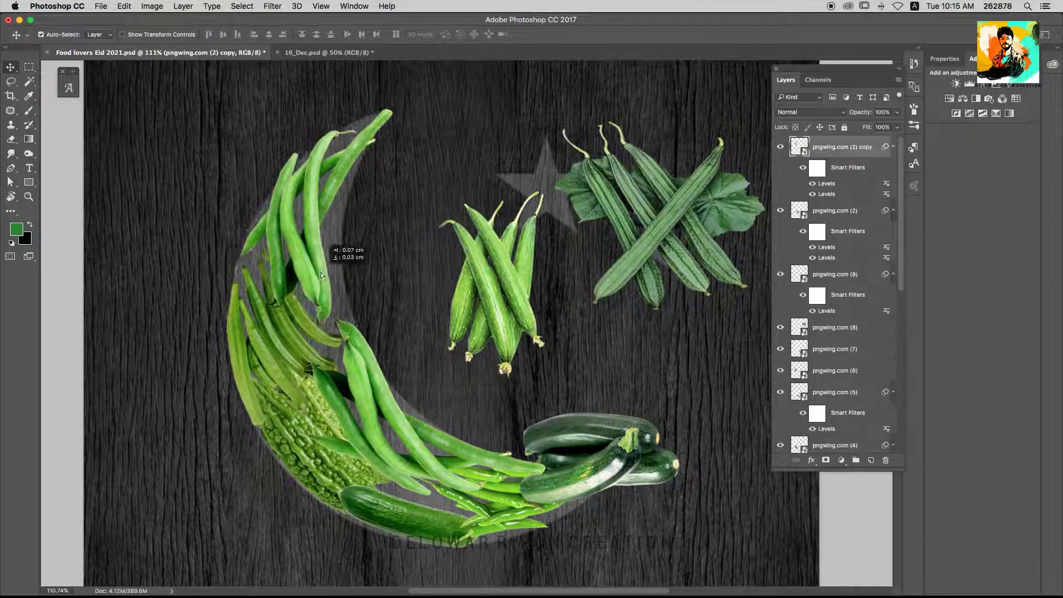
Warp the bean copy to follow the crescent curve, then save
key("ctrl+t")
right_click(426, 206)
left_click(425, 206)
right_click(351, 142)
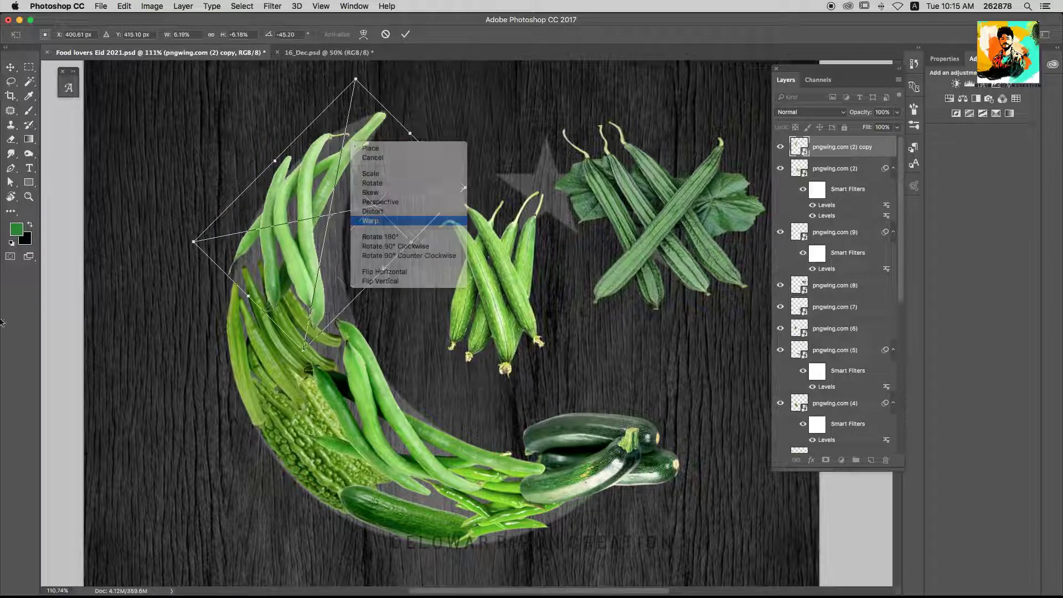
left_click(368, 218)
left_click_drag(304, 132, 313, 135)
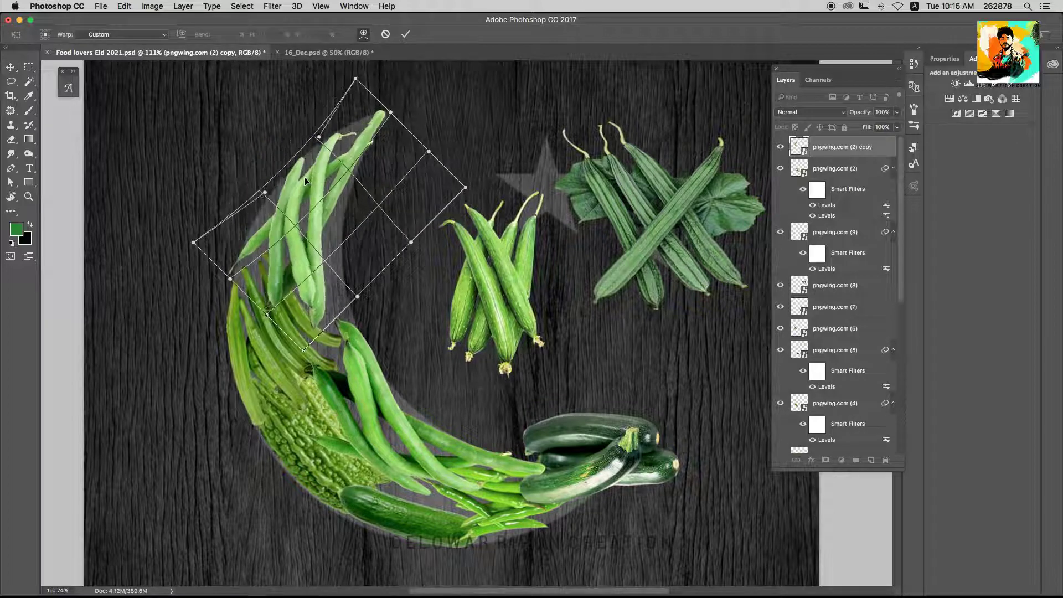
key("Return")
key("ctrl+s")
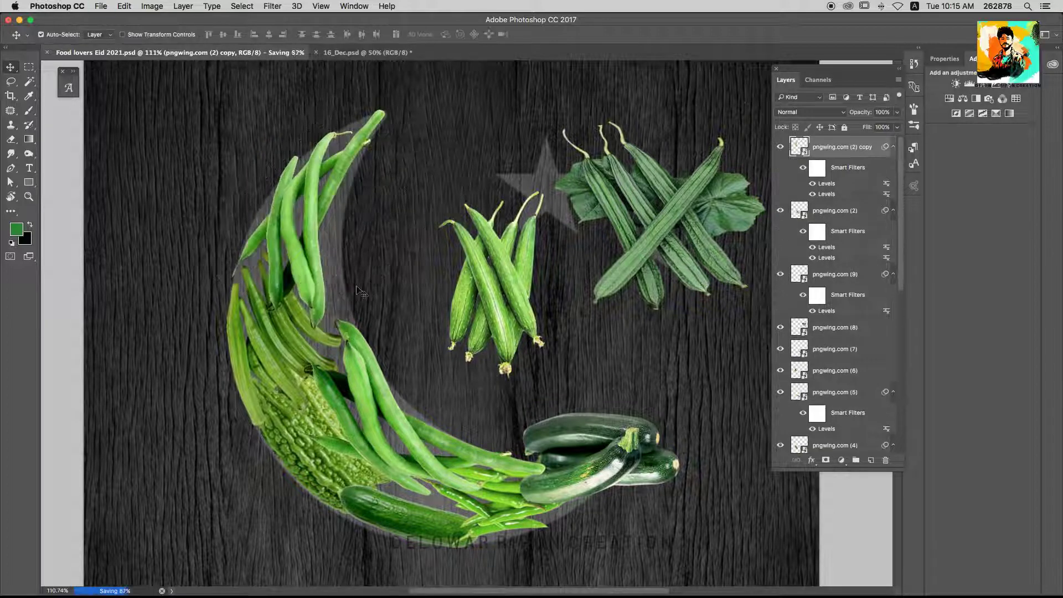
Shift the bitter gourd within the crescent and move the zucchini beside the leafy gourds
left_click_drag(299, 439, 326, 450)
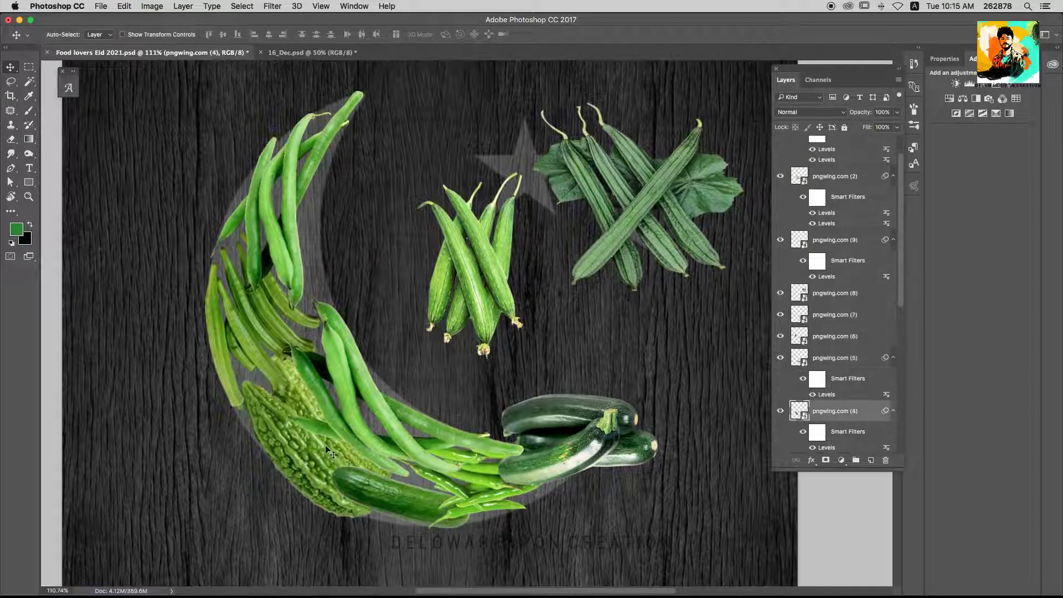
left_click_drag(582, 390, 613, 301)
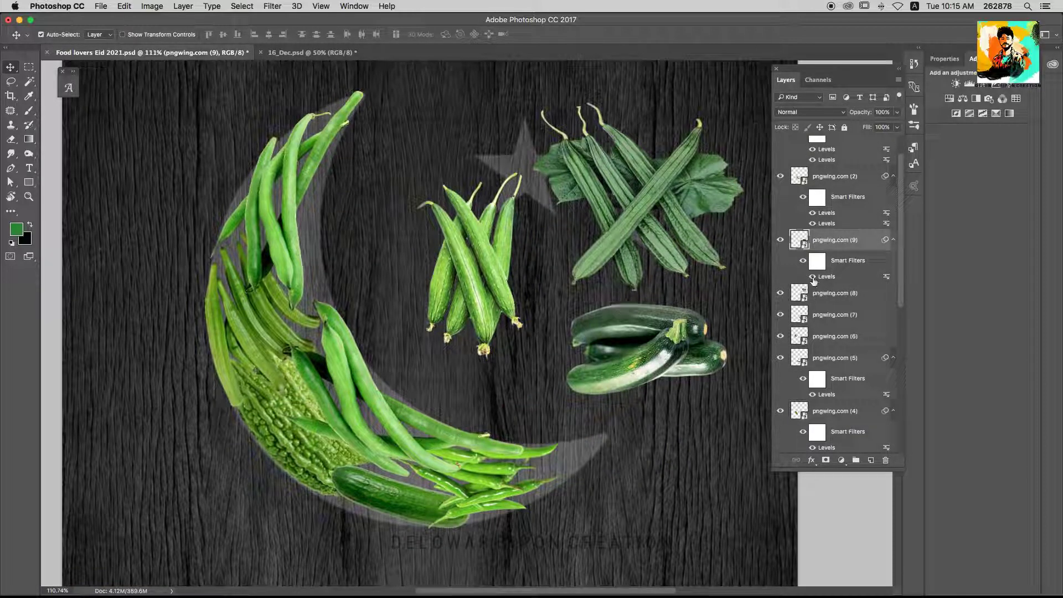
scroll(818, 299, "down", 10)
Rotate, reposition and vertically flip the long single bean
left_click(835, 251)
key("ctrl+t")
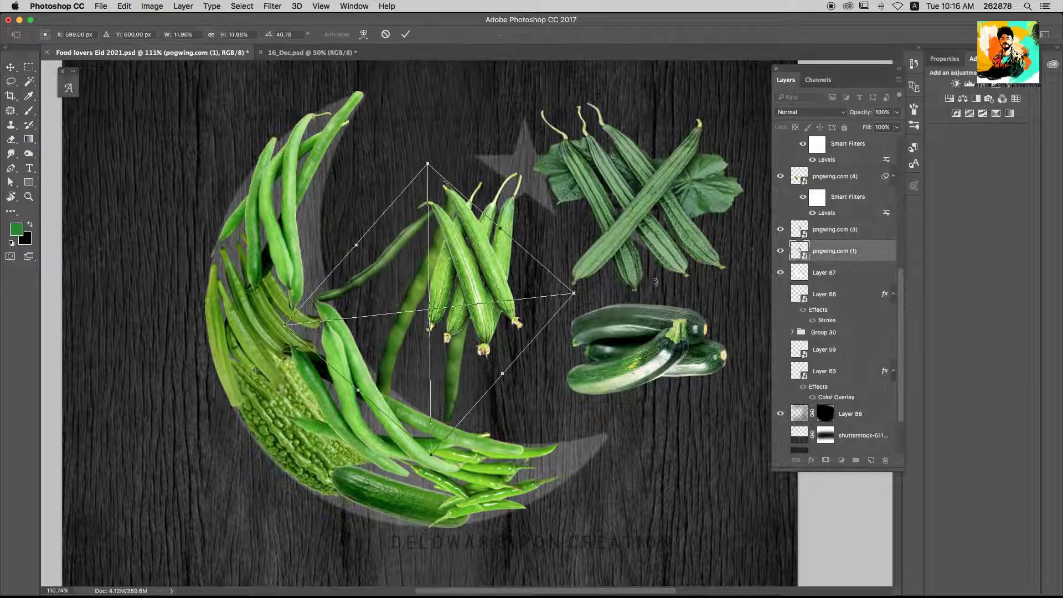
mouse_move(488, 350)
left_mouse_down()
mouse_move(434, 308)
mouse_move(595, 331)
mouse_move(543, 397)
mouse_move(473, 317)
mouse_move(332, 251)
mouse_move(453, 229)
mouse_move(378, 225)
left_mouse_up()
right_click(328, 248)
left_click(356, 380)
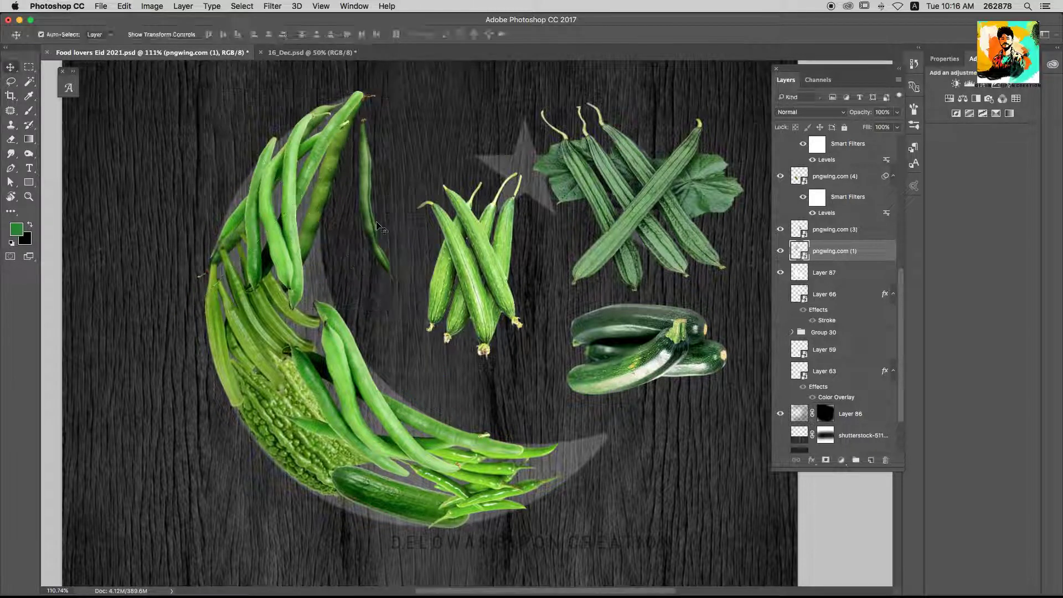
Draw a freehand Lasso selection around the bean and try to feather it
key("Escape")
key("l")
left_click_drag(398, 291, 351, 217)
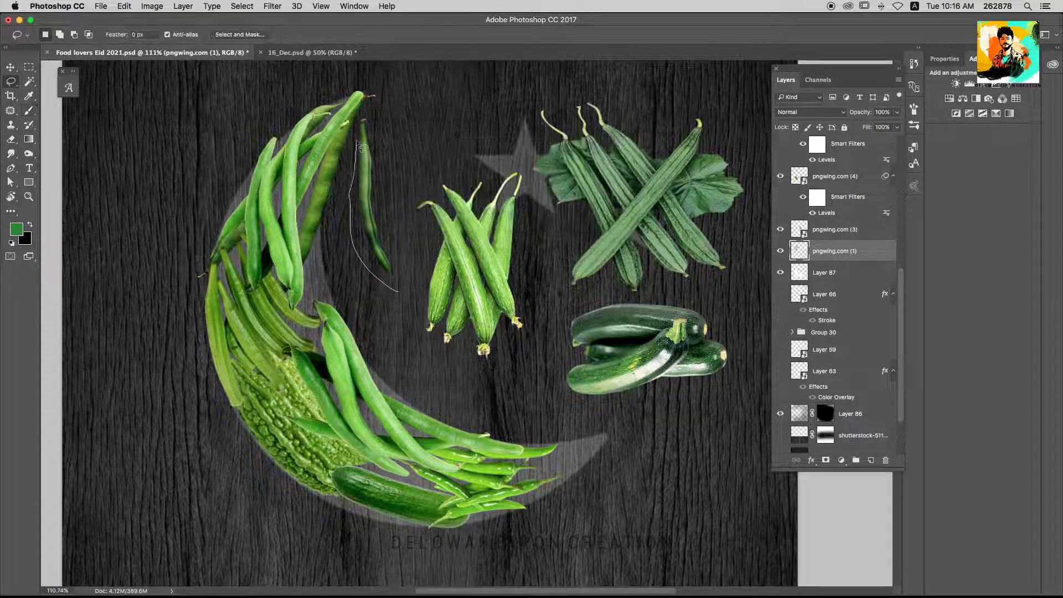
key("shift+F6")
key("Return")
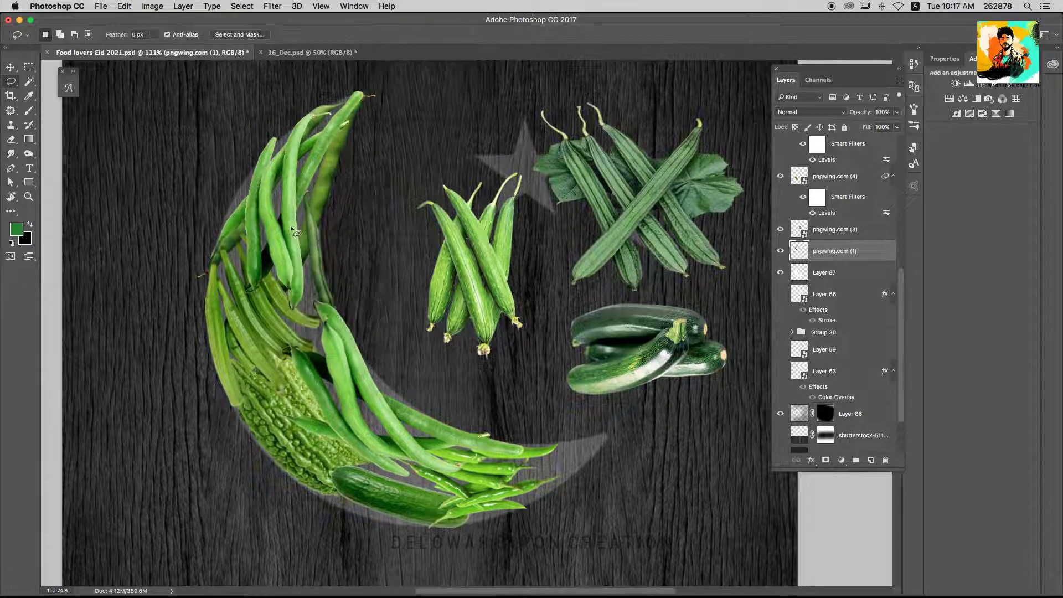
Nudge the top bean bunch and resize and reposition the bean copy
key("v")
mouse_move(292, 229)
left_mouse_down()
mouse_move(244, 232)
mouse_move(284, 221)
left_mouse_up()
key("ctrl+t")
left_click_drag(277, 288, 296, 301)
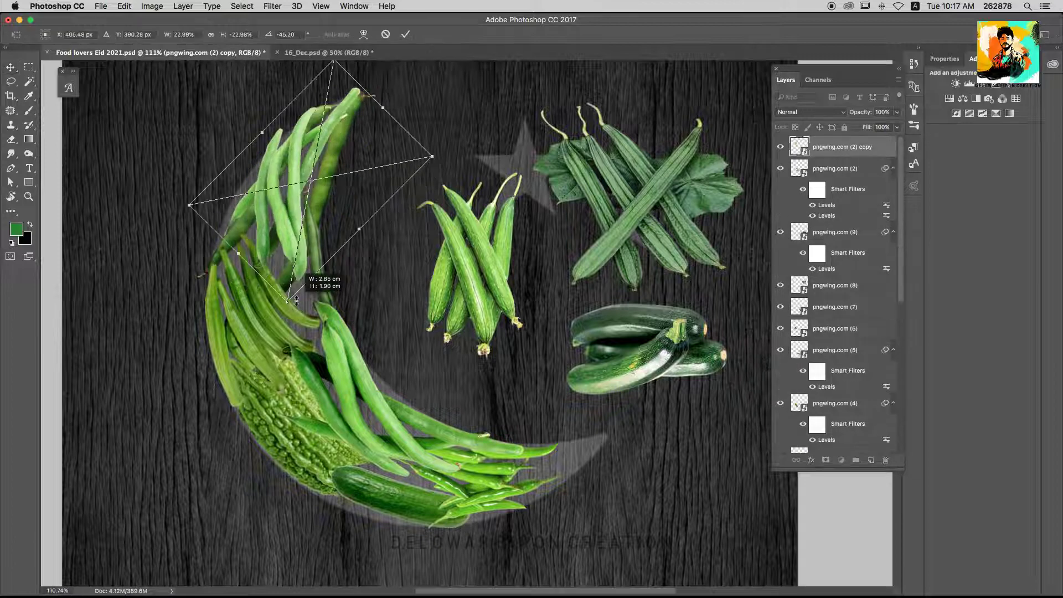
key("Return")
mouse_move(282, 324)
left_mouse_down()
mouse_move(257, 340)
mouse_move(274, 316)
left_mouse_up()
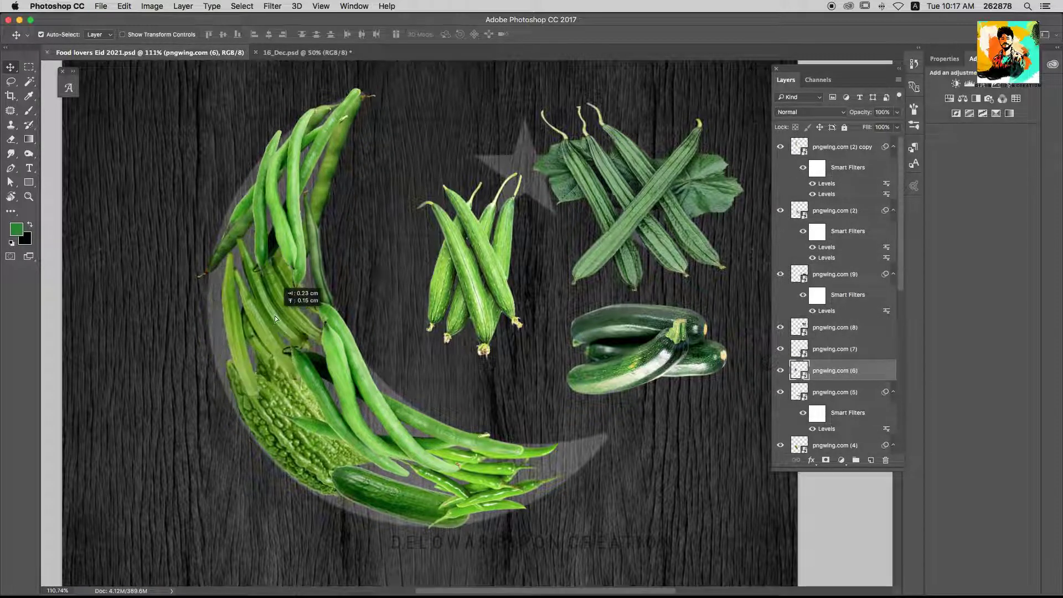
Fit pngwing.com (3) into the upper crescent above the beans; move leafy gourds over the star
left_click(275, 431)
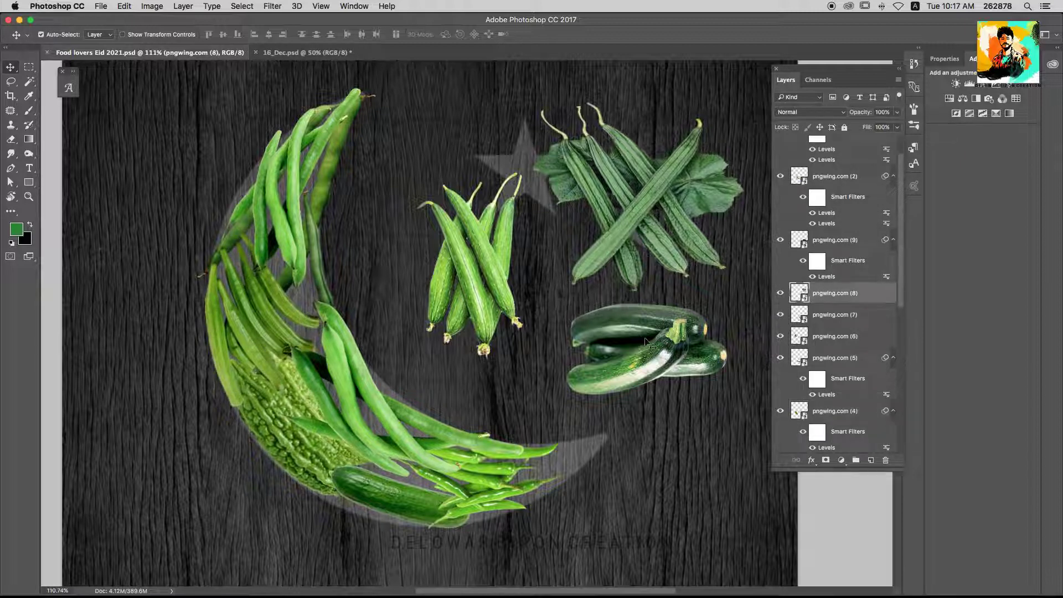
left_click_drag(504, 314, 301, 338)
left_click_drag(831, 442, 857, 147)
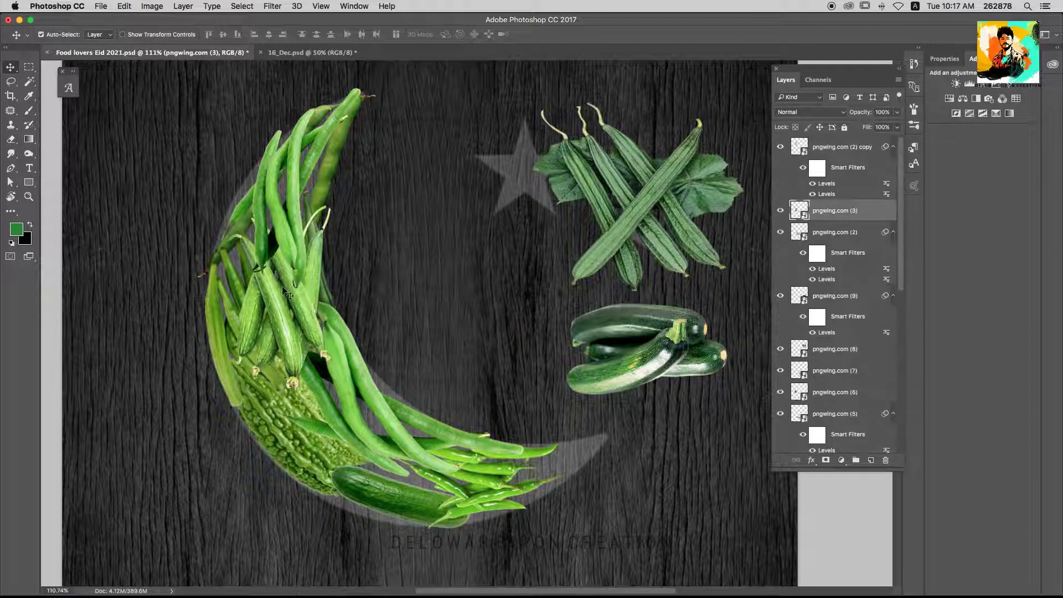
left_click_drag(285, 291, 259, 239)
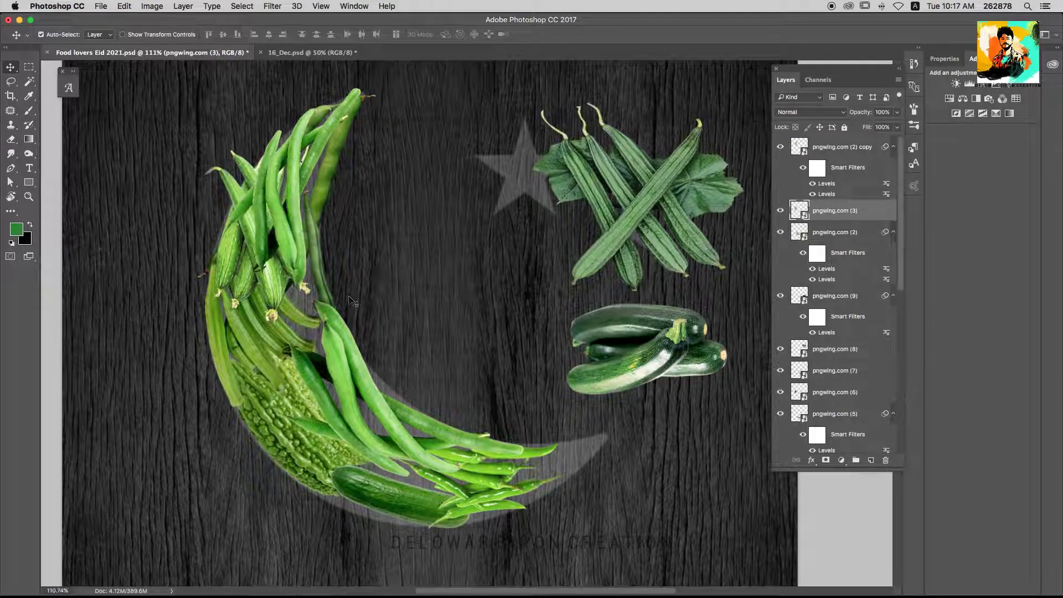
left_click_drag(665, 263, 524, 287)
Outline the gourds' right-side leaf with a Pen path and delete it
key("b")
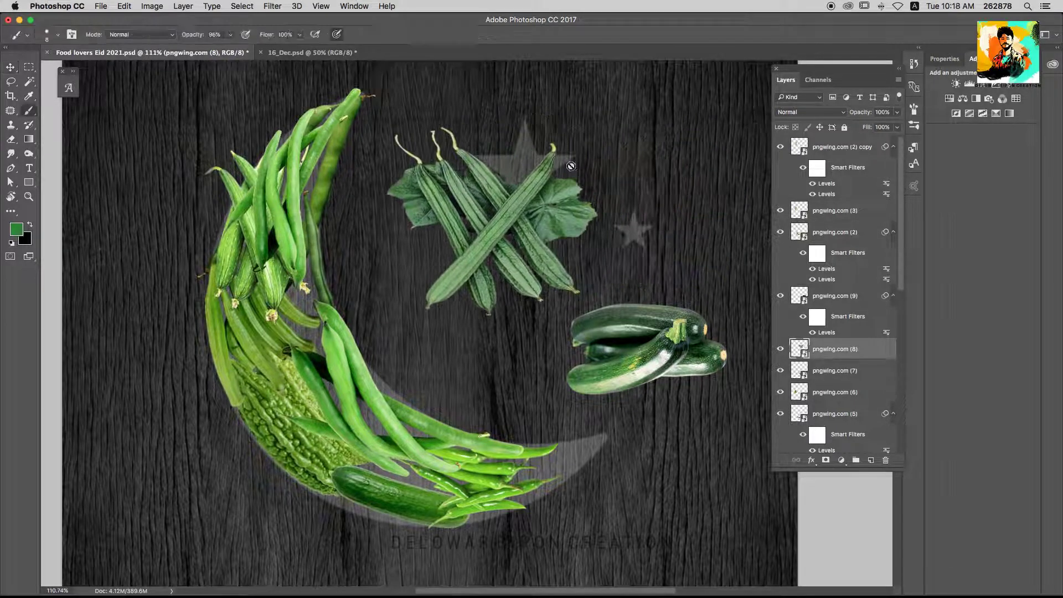
key("p")
scroll(555, 181, "up", 5)
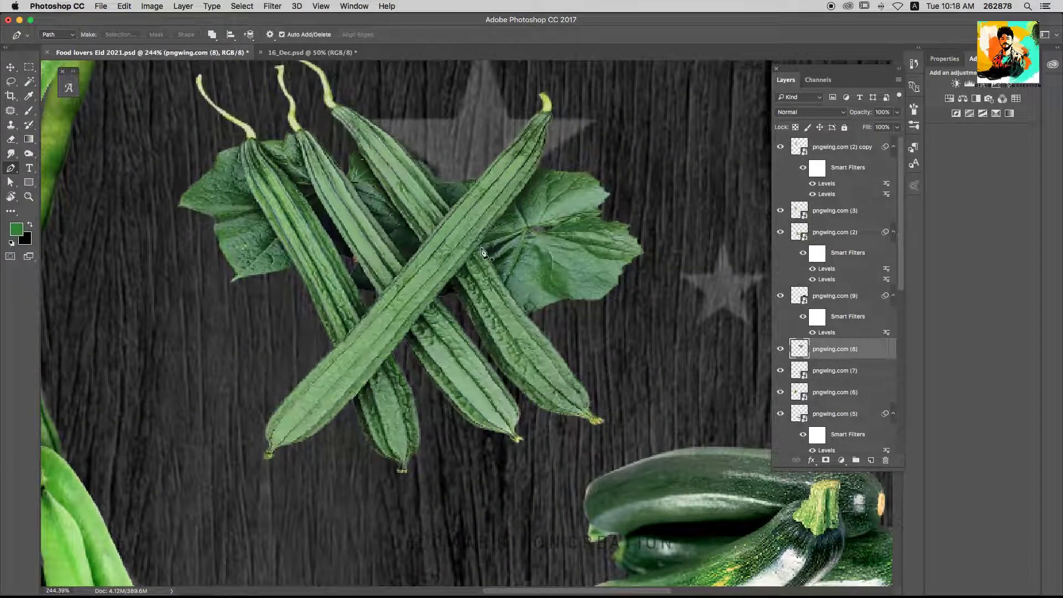
left_click(482, 250)
left_click(534, 306)
left_click(646, 319)
left_click(710, 256)
left_click(702, 213)
left_click(652, 174)
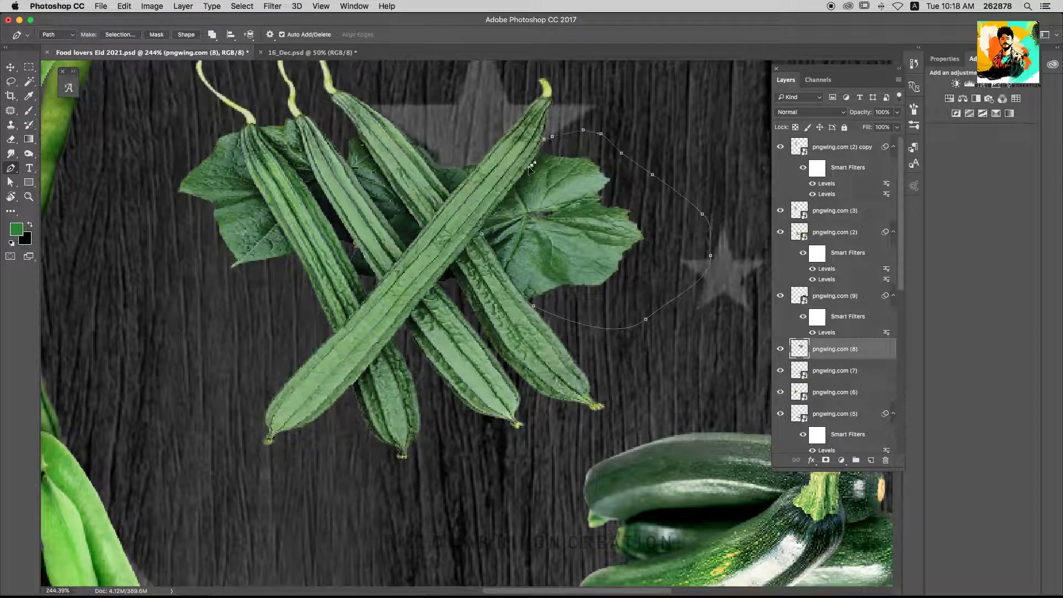
left_click(482, 234)
key("ctrl+Return")
key("Delete")
Rotate the trimmed gourds across the lower crescent and bring their layer to front
key("d")
key("v")
scroll(501, 206, "up", 2)
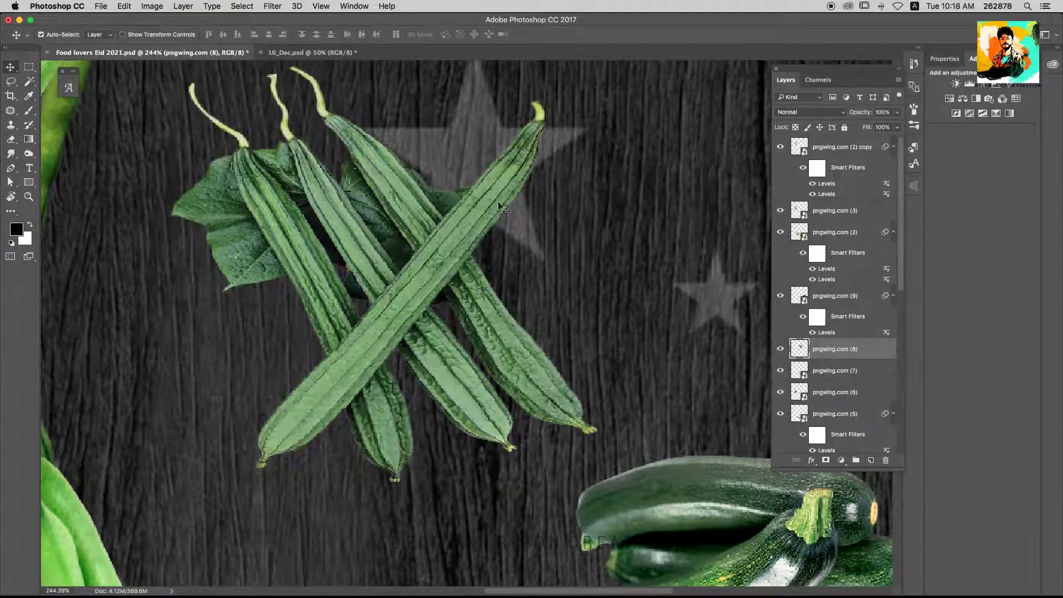
scroll(524, 203, "down", 5)
key("ctrl+t")
left_click_drag(410, 183, 372, 396)
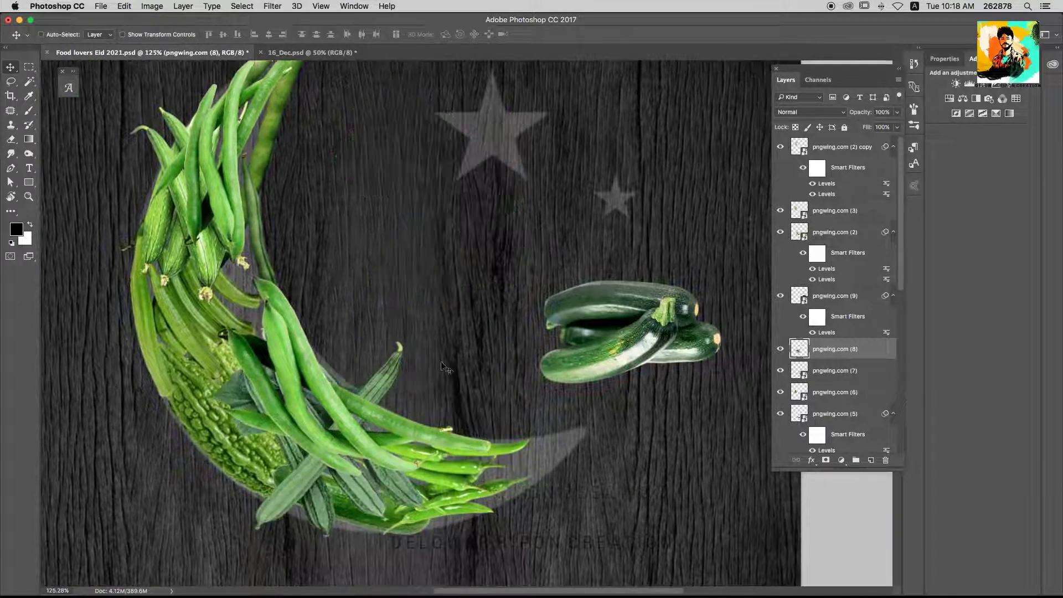
left_click_drag(398, 266, 379, 289)
key("Return")
key("ctrl+shift+bracketright")
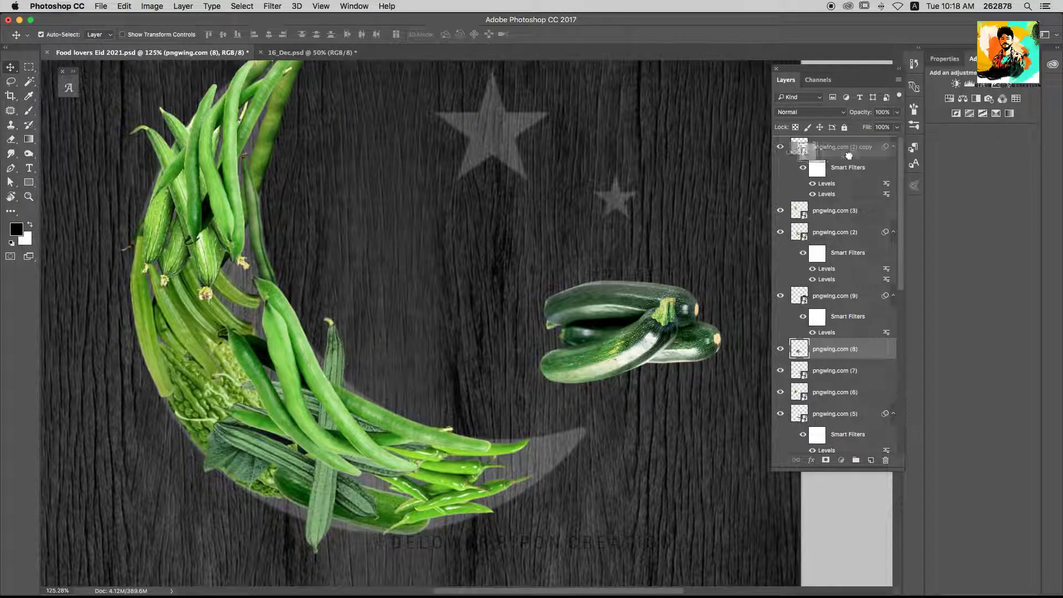
left_click_drag(561, 296, 586, 243)
scroll(585, 244, "down", 5)
scroll(587, 333, "up", 5)
Shrink the green chillies and save the document
left_click(594, 413)
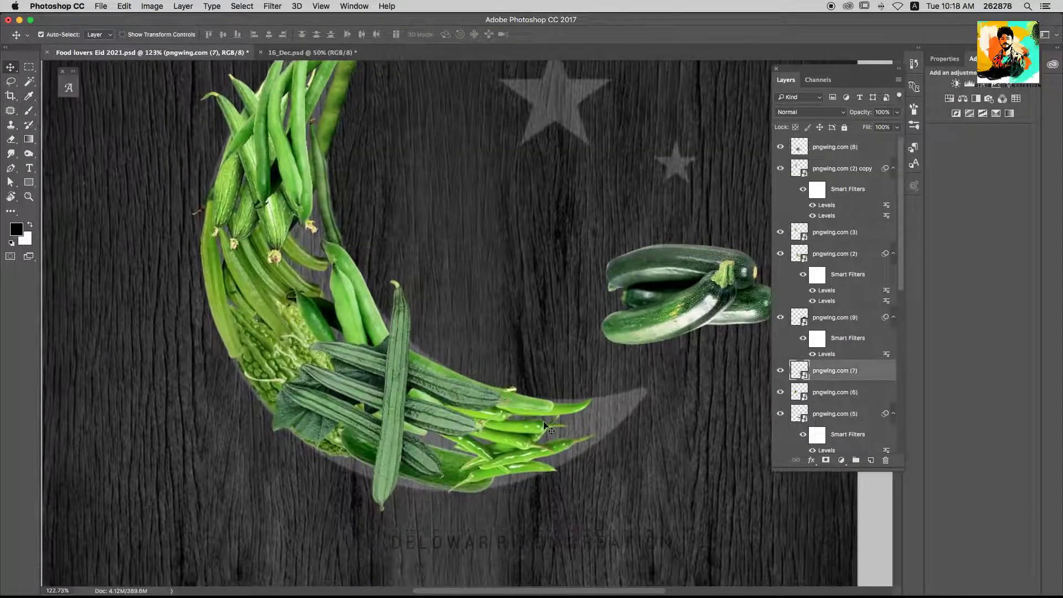
key("ctrl+t")
mouse_move(594, 412)
left_mouse_down()
mouse_move(554, 388)
mouse_move(495, 443)
left_mouse_up()
key("Return")
key("ctrl+s")
Nudge the cucumber slightly within the crescent
scroll(386, 459, "up", 5)
scroll(385, 437, "down", 5)
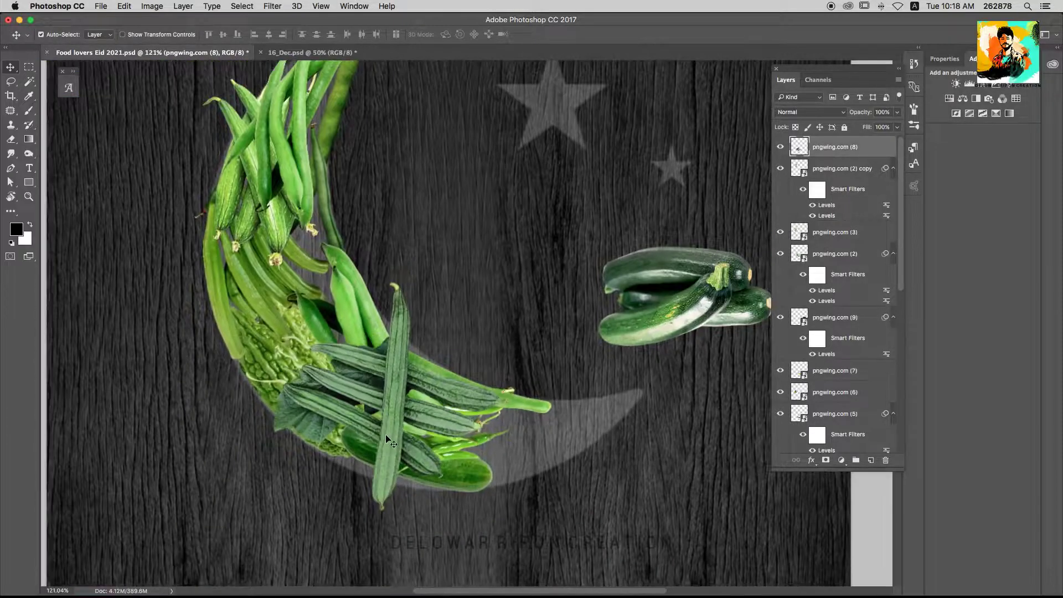
mouse_move(457, 477)
left_mouse_down()
mouse_move(706, 489)
mouse_move(444, 470)
left_mouse_up()
key("ctrl+t")
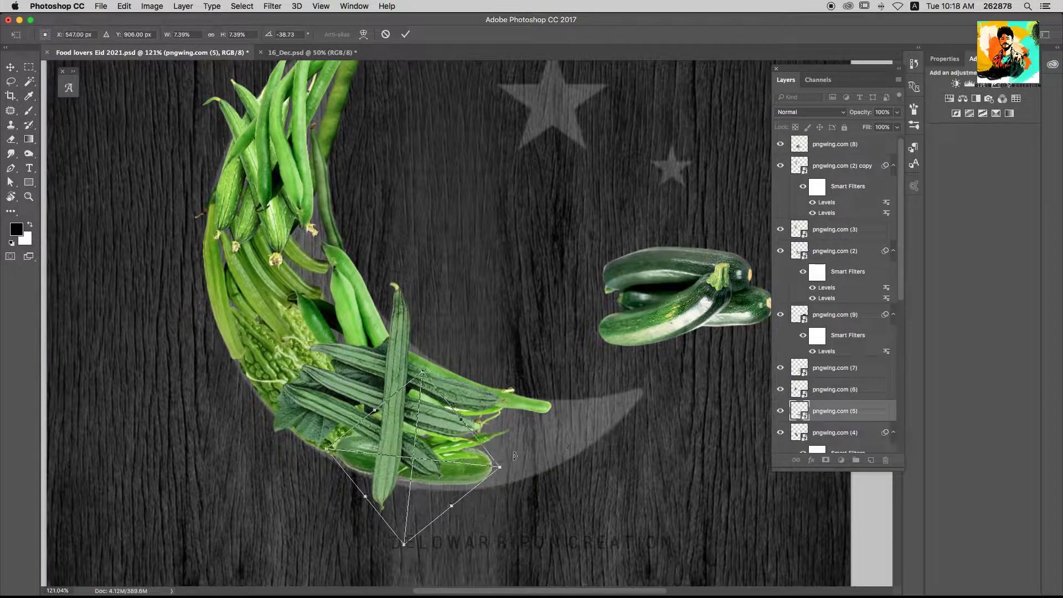
key("Return")
Place the zucchini on the crescent tip, rotating and warping it along the curve
mouse_move(734, 316)
left_mouse_down()
mouse_move(548, 410)
mouse_move(590, 443)
left_mouse_up()
key("ctrl+t")
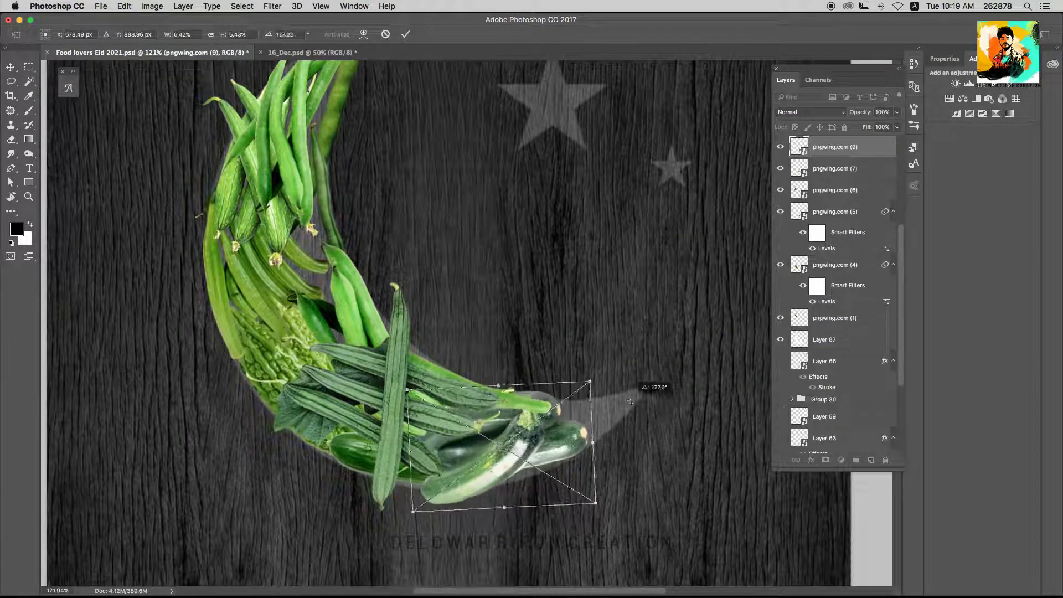
left_click_drag(523, 434, 528, 429)
right_click(610, 445)
left_click_drag(609, 446, 590, 448)
right_click(600, 442)
left_click(619, 519)
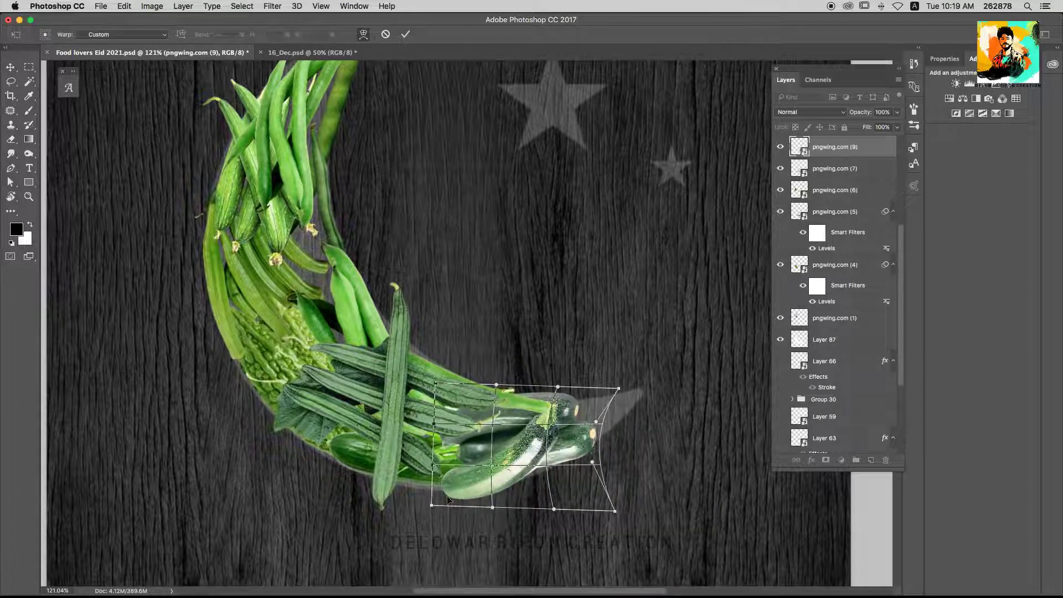
left_click_drag(432, 505, 414, 485)
left_click_drag(557, 387, 547, 469)
key("Return")
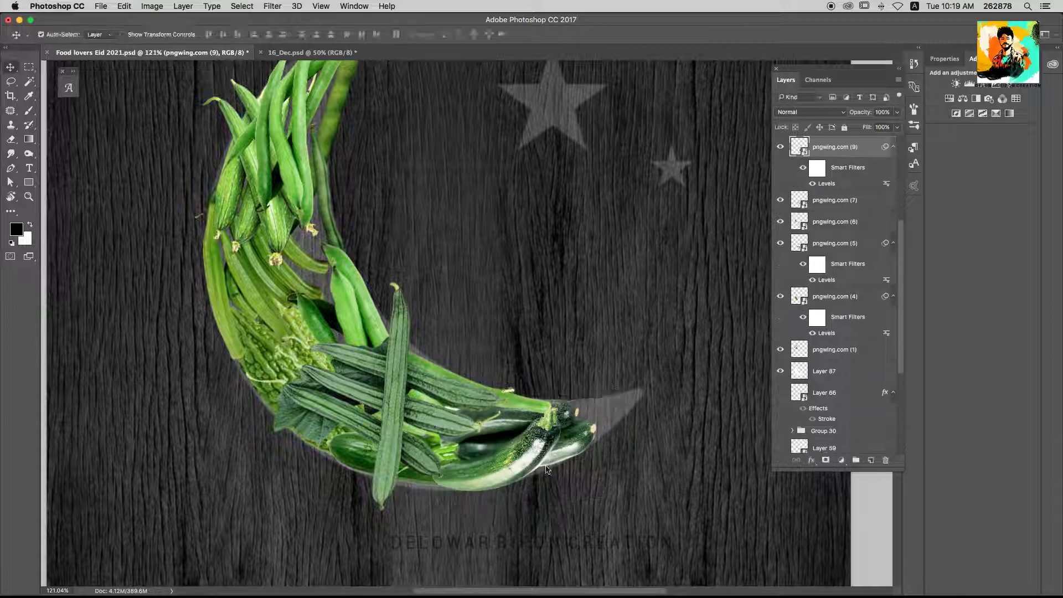
Apply Levels to the zucchini, save, and move its layer to the top
key("ctrl+l")
key("Return")
key("ctrl+s")
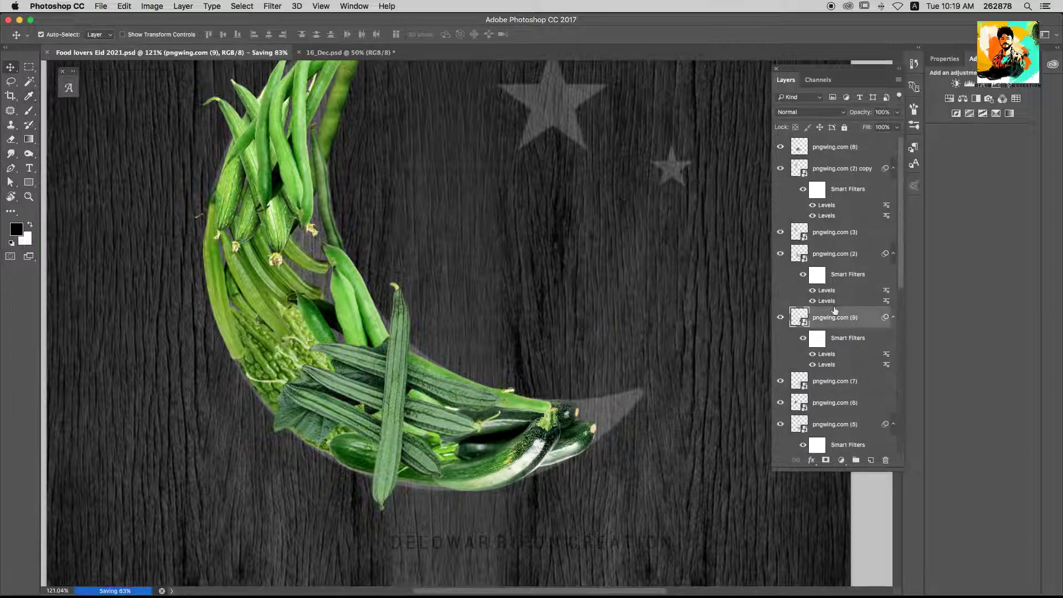
left_click_drag(835, 317, 835, 141)
key("ctrl+0")
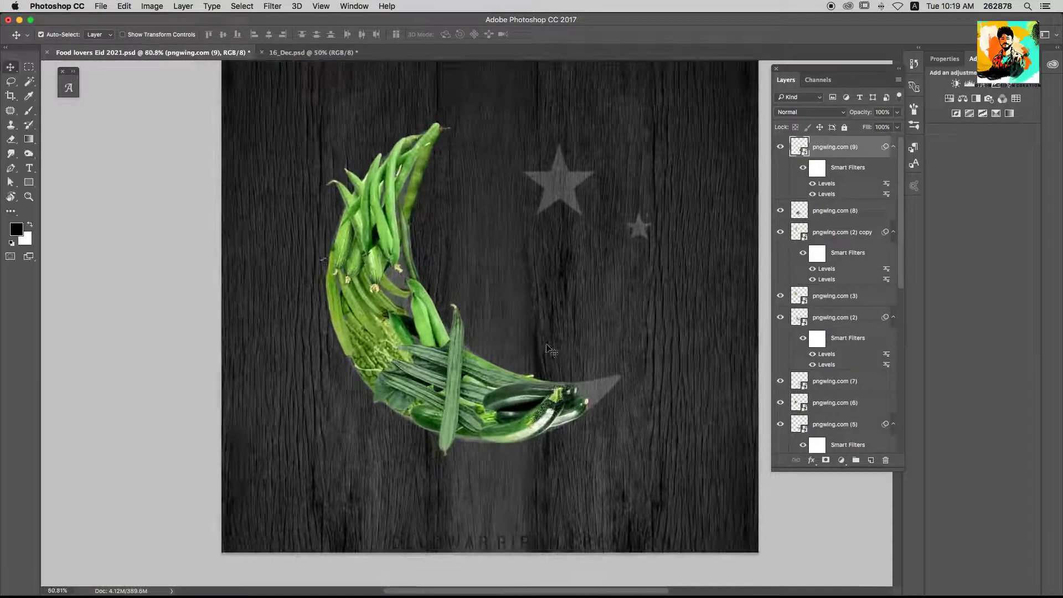
Shift the beans-and-cucumbers bunch and rotate the chillies around the crescent tip
scroll(434, 221, "up", 3)
mouse_move(434, 221)
left_mouse_down()
mouse_move(380, 266)
mouse_move(372, 244)
left_mouse_up()
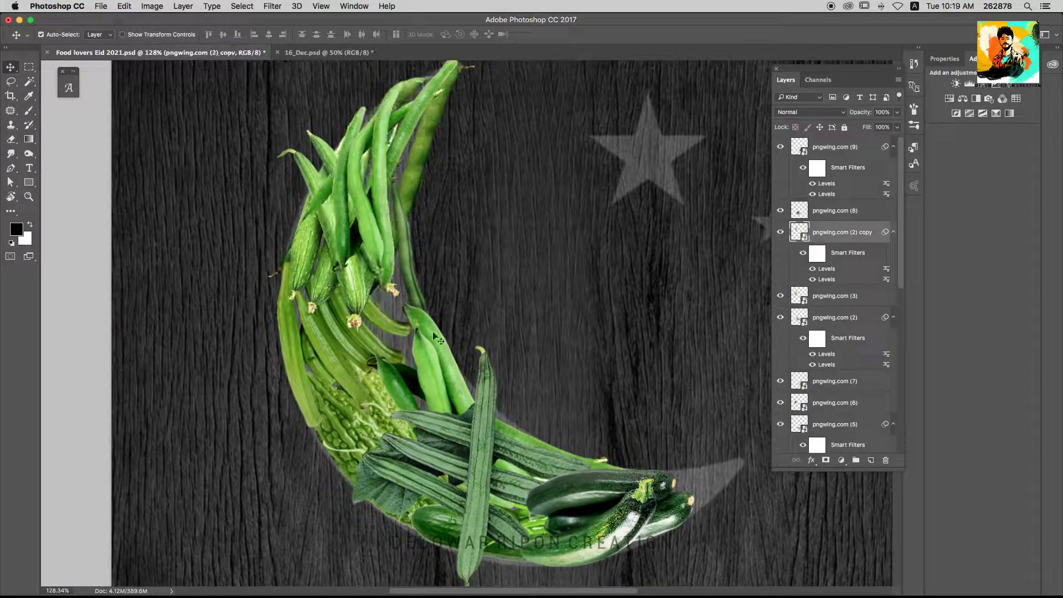
left_click(687, 471)
left_click_drag(608, 542, 577, 516)
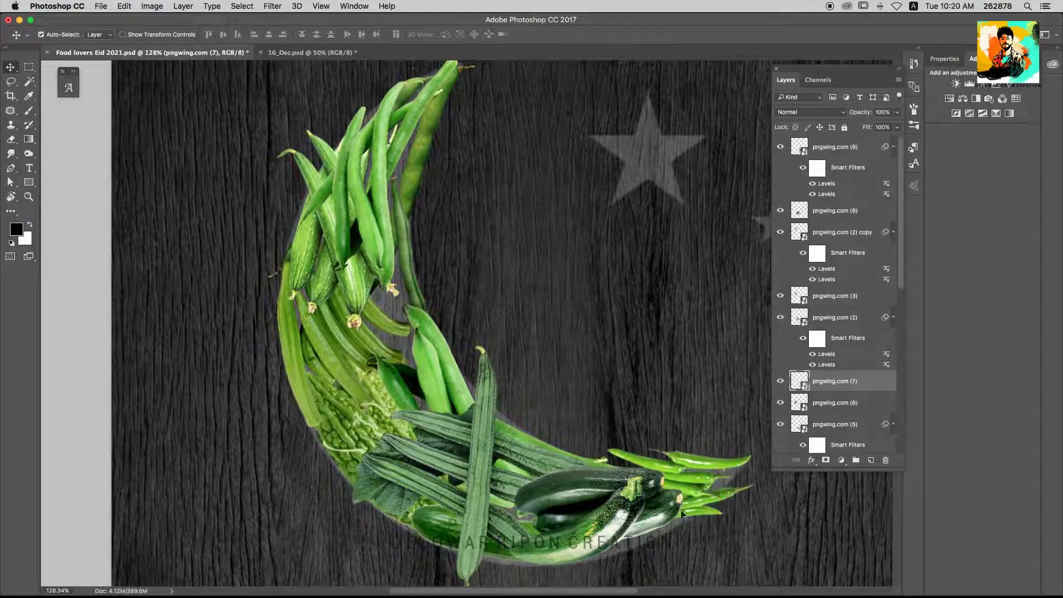
key("ctrl+t")
mouse_move(736, 531)
left_mouse_down()
mouse_move(720, 499)
mouse_move(689, 506)
mouse_move(410, 327)
left_mouse_up()
key("Return")
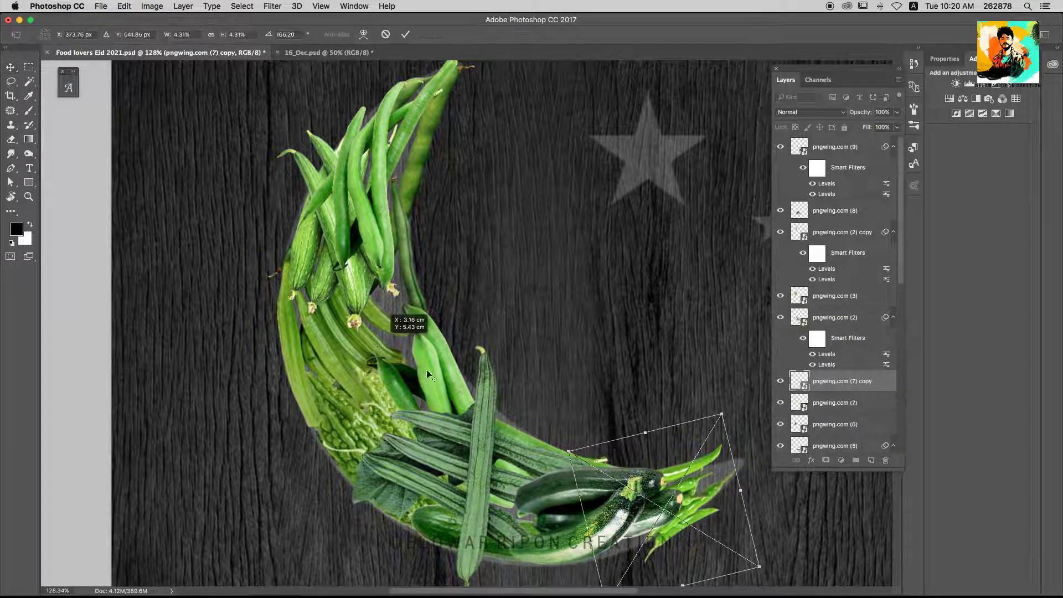
Place a chilli copy rotated -97.8° higher up the crescent, then open Levels on pngwing.com (8)
key("ctrl+t")
left_click_drag(471, 277, 485, 316)
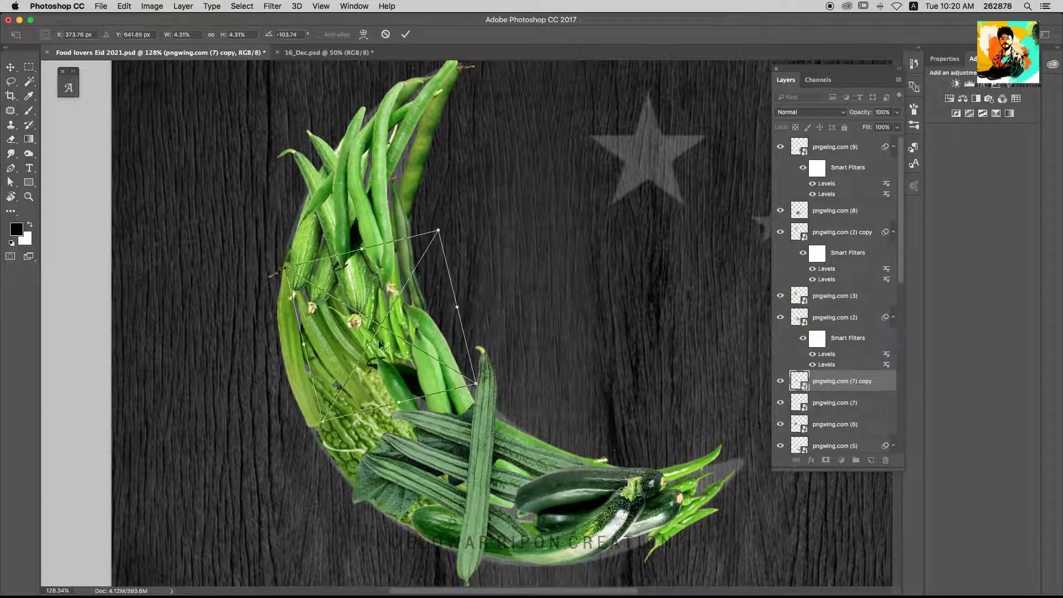
key("Return")
key("ctrl+l")
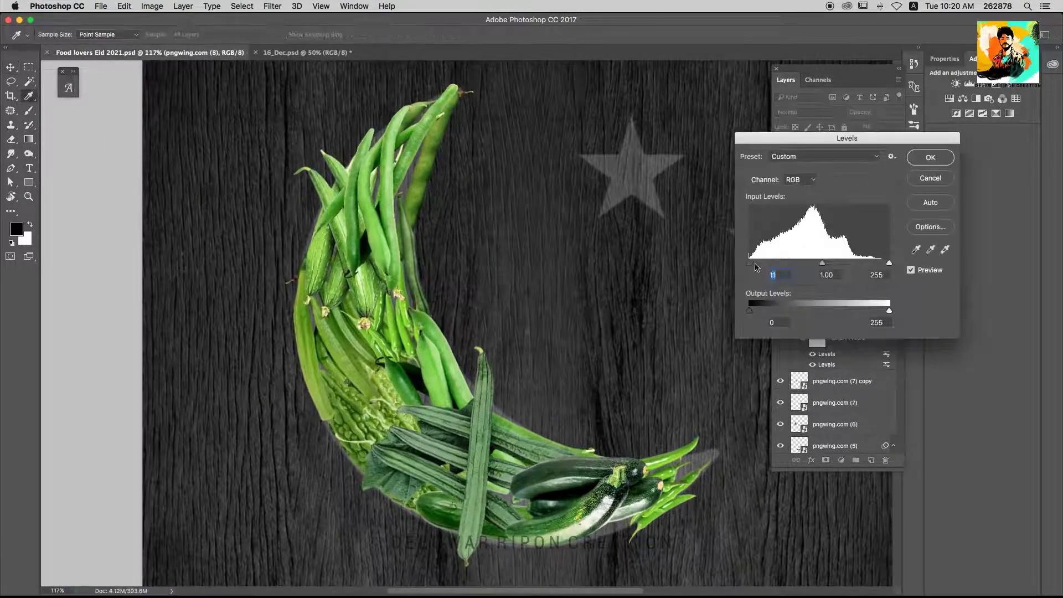
Apply the Levels adjustment and hide the stars layer, Layer 87
key("Return")
scroll(720, 266, "down", 5)
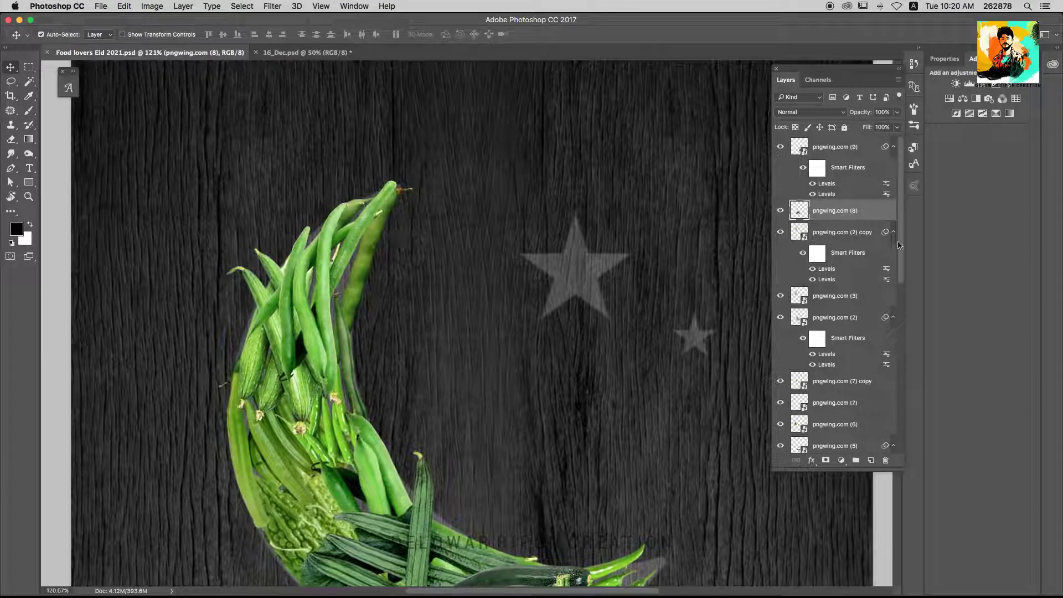
left_click(532, 242)
left_click(780, 442)
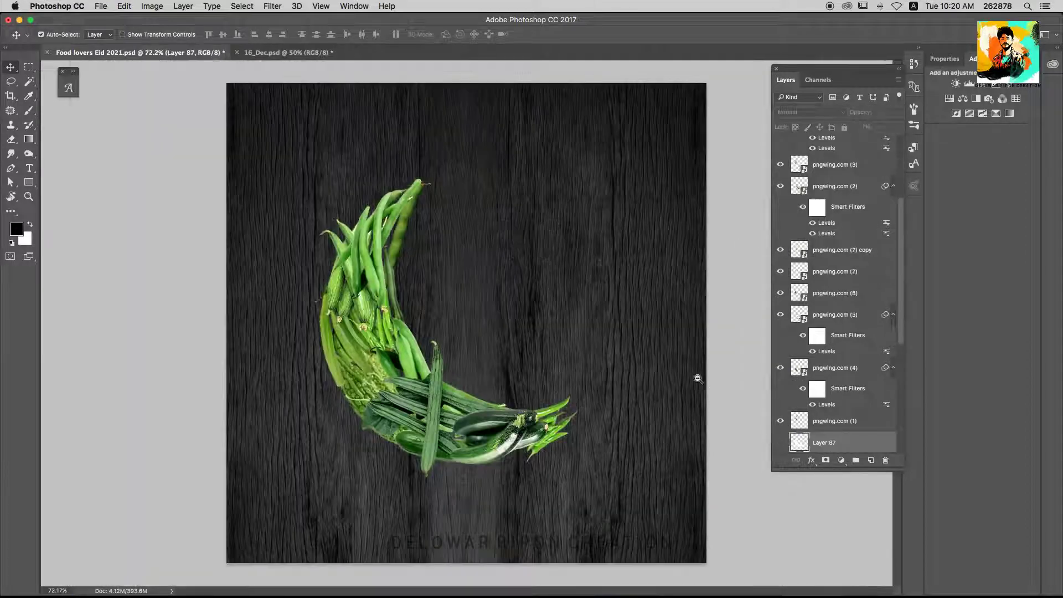
scroll(675, 382, "down", 3)
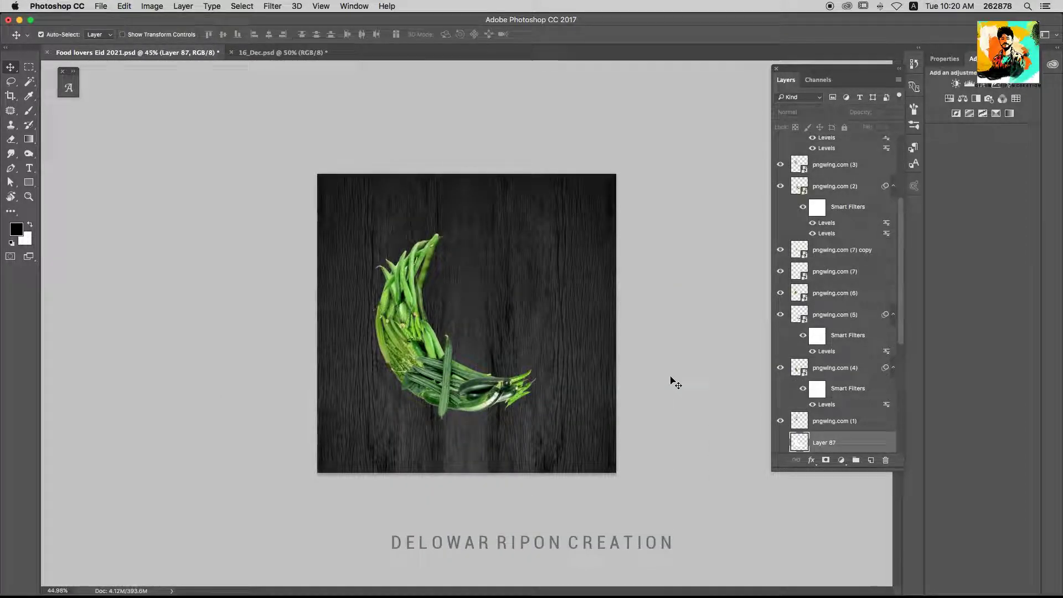
scroll(518, 319, "up", 3)
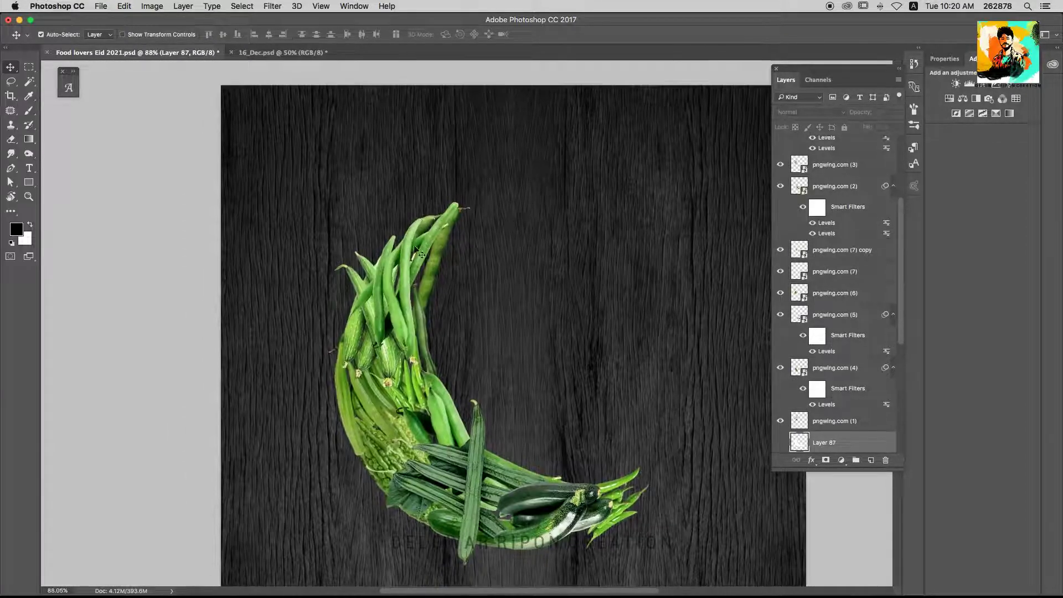
Warp a pngwing.com (2) bean copy into a curve along the crescent's top and save
left_click_drag(419, 252, 436, 220)
key("ctrl+t")
right_click(465, 221)
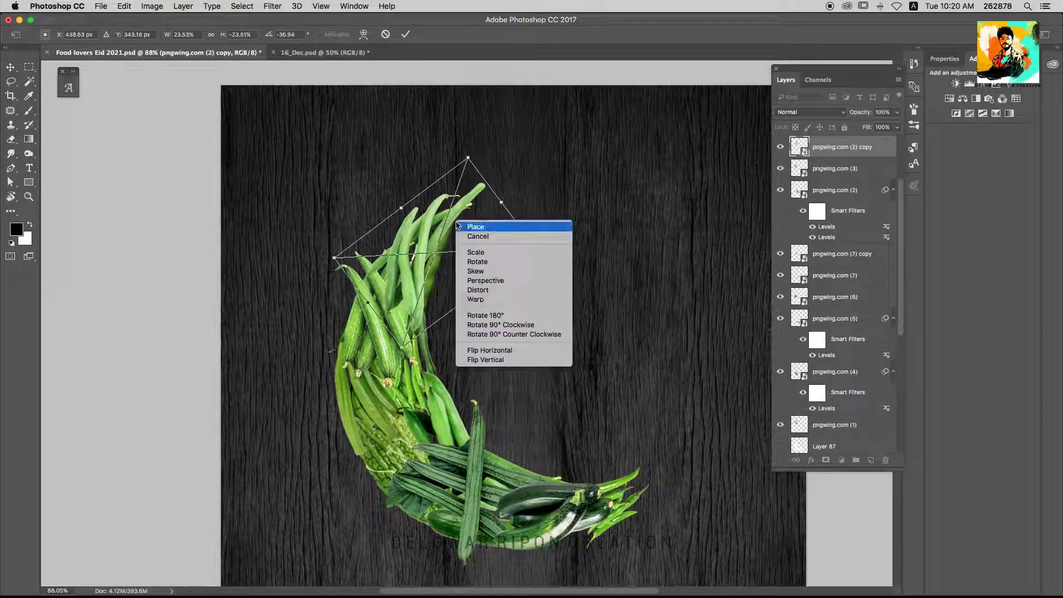
left_click(498, 294)
left_click_drag(490, 196, 518, 261)
left_click_drag(464, 217, 455, 222)
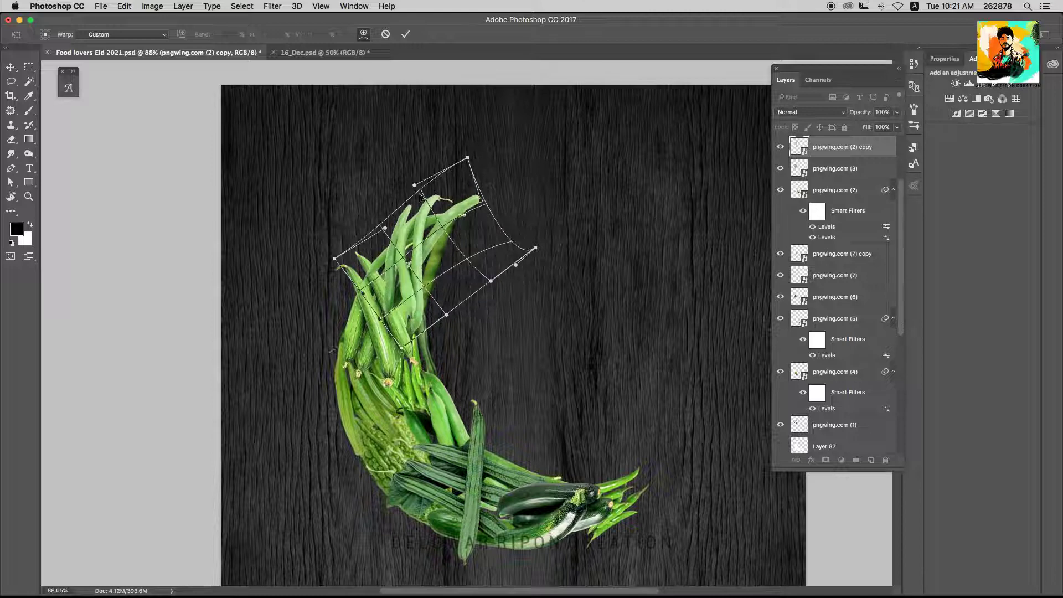
key("Return")
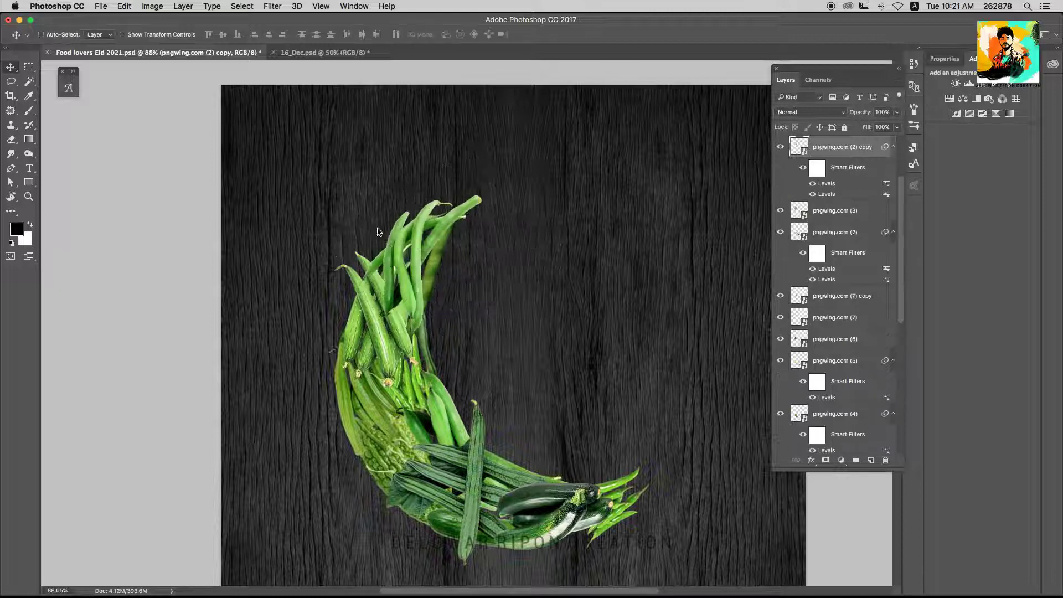
key("ctrl+s")
scroll(512, 206, "down", 3)
scroll(511, 207, "up", 3)
left_click(434, 342)
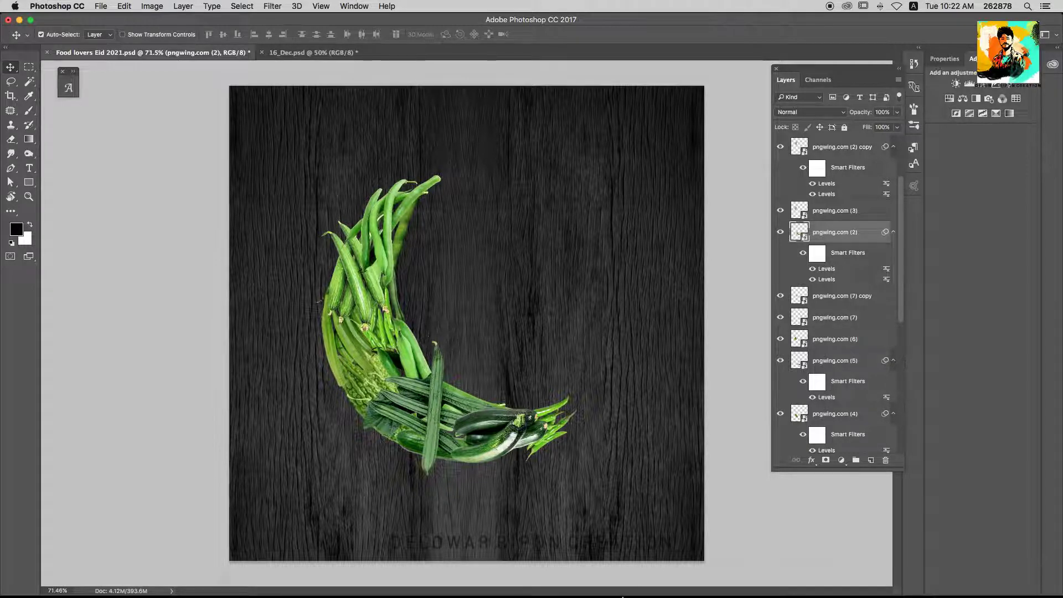
Check the 'RE: Need body copy' message in the Outlook inbox, then return to Photoshop
left_click(585, 580)
key("Down")
key("Down")
key("Down")
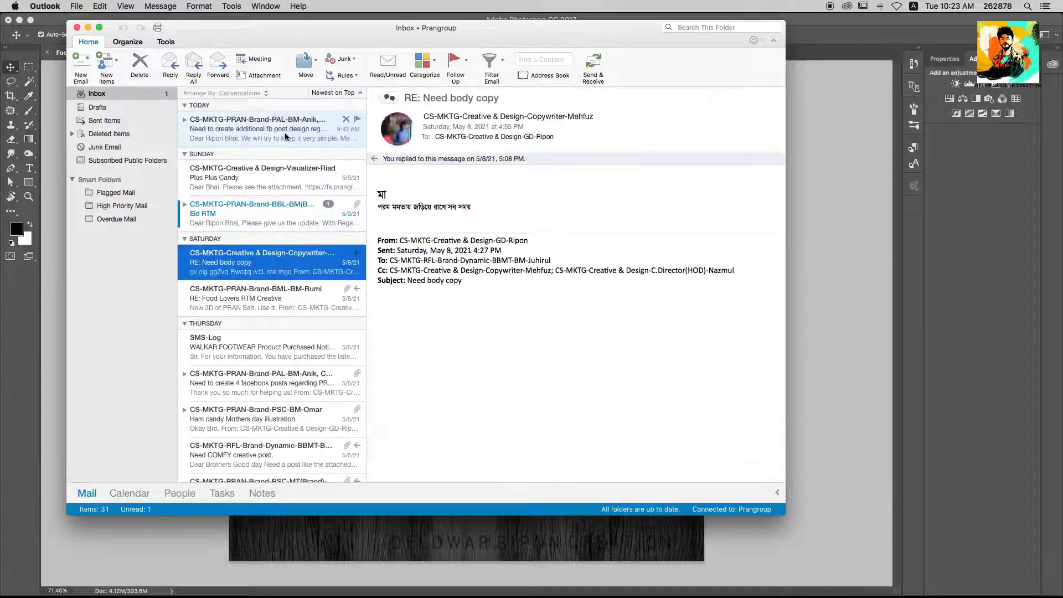
key("Up")
key("Up")
key("Up")
left_click(830, 181)
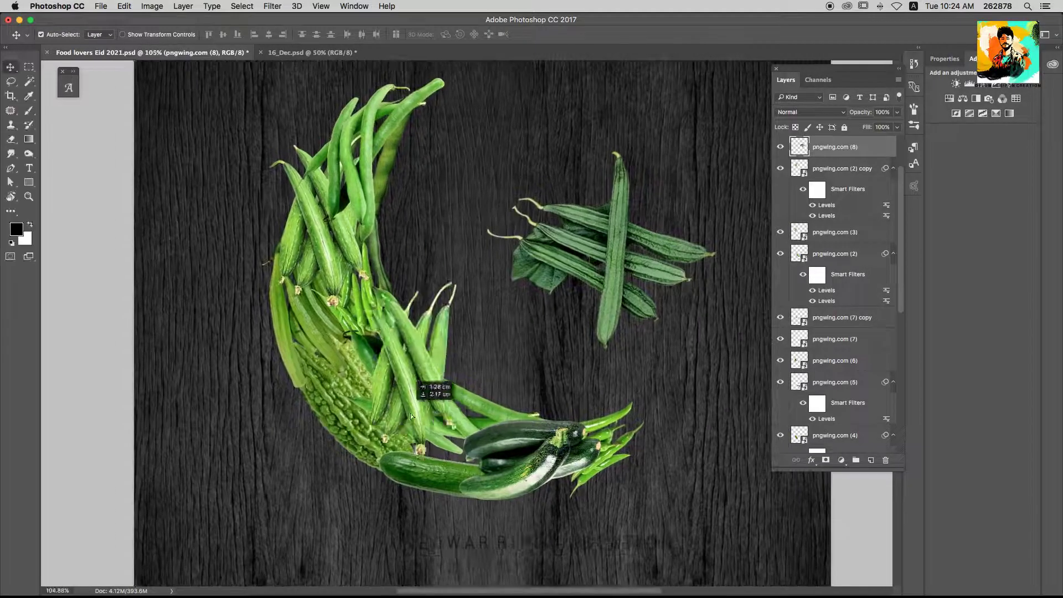
Rotate and flip the beans copy vertically to fit the crescent's lower curve
left_click_drag(521, 384, 483, 318)
right_click(421, 415)
left_click(443, 560)
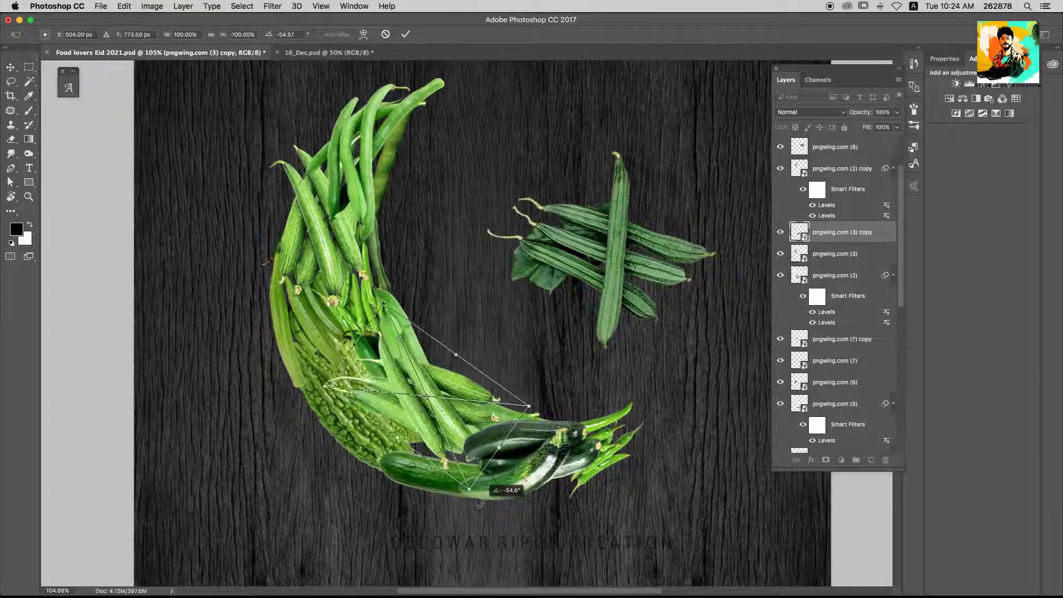
left_click_drag(458, 440, 461, 443)
key("Return")
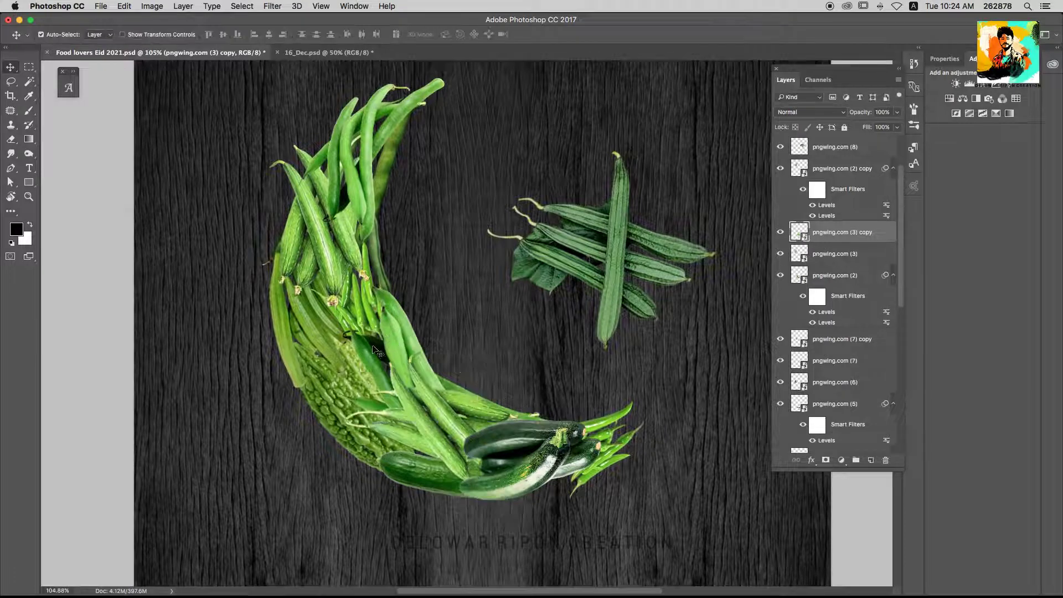
Duplicate the green beans, then flip the top copy vertically and rotate it along the curve
left_click(426, 340)
key("ctrl+j")
key("ctrl+t")
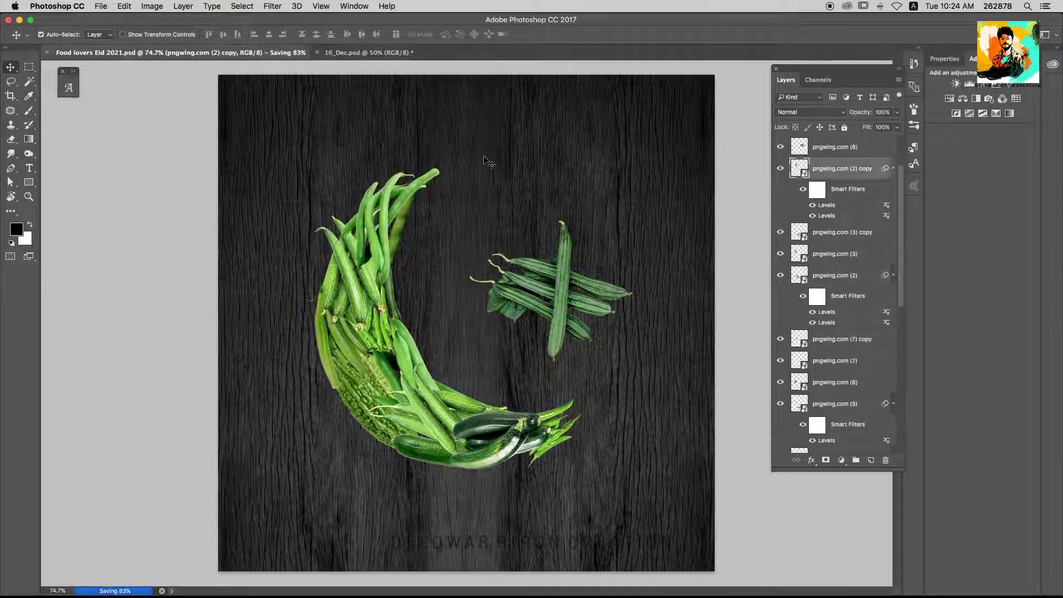
right_click(410, 202)
left_click(436, 339)
left_click_drag(454, 119, 496, 189)
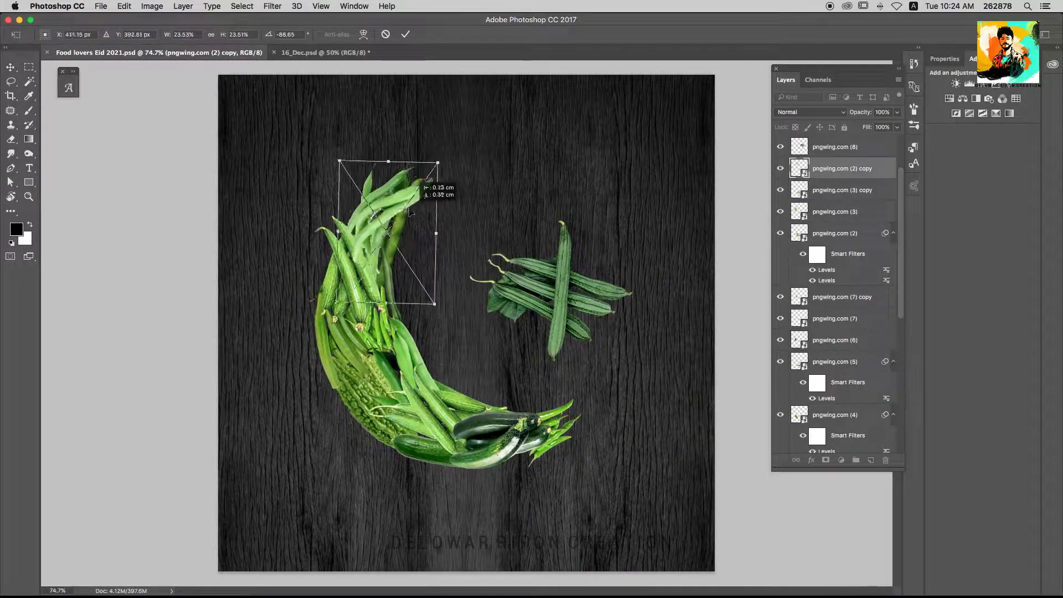
key("Return")
Nudge the bitter gourd and a beans piece, move the ridge gourds onto the crescent, then hide them
scroll(496, 189, "up", 3)
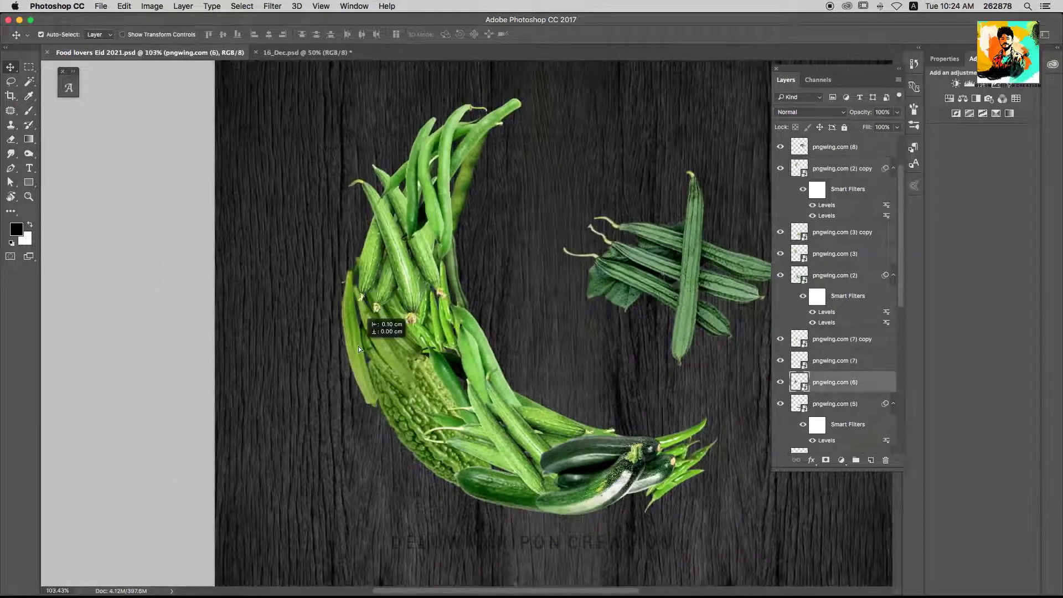
left_click_drag(388, 411, 388, 417)
left_click_drag(381, 241, 379, 314)
scroll(380, 314, "down", 3)
left_click_drag(529, 332, 401, 391)
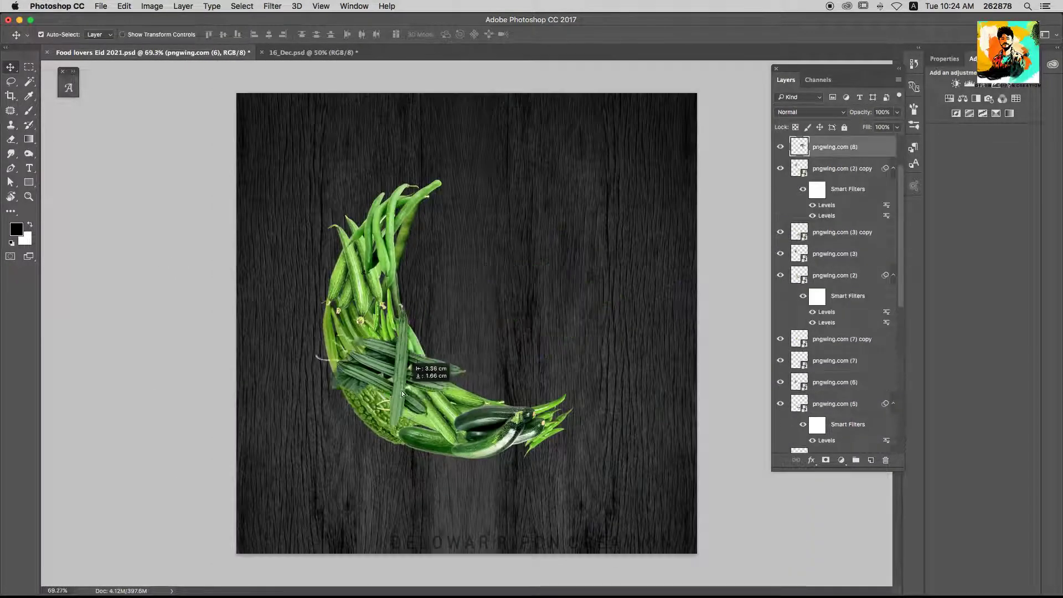
left_click(780, 147)
Reposition the chillies copy at the crescent's lower tip
scroll(360, 304, "up", 5)
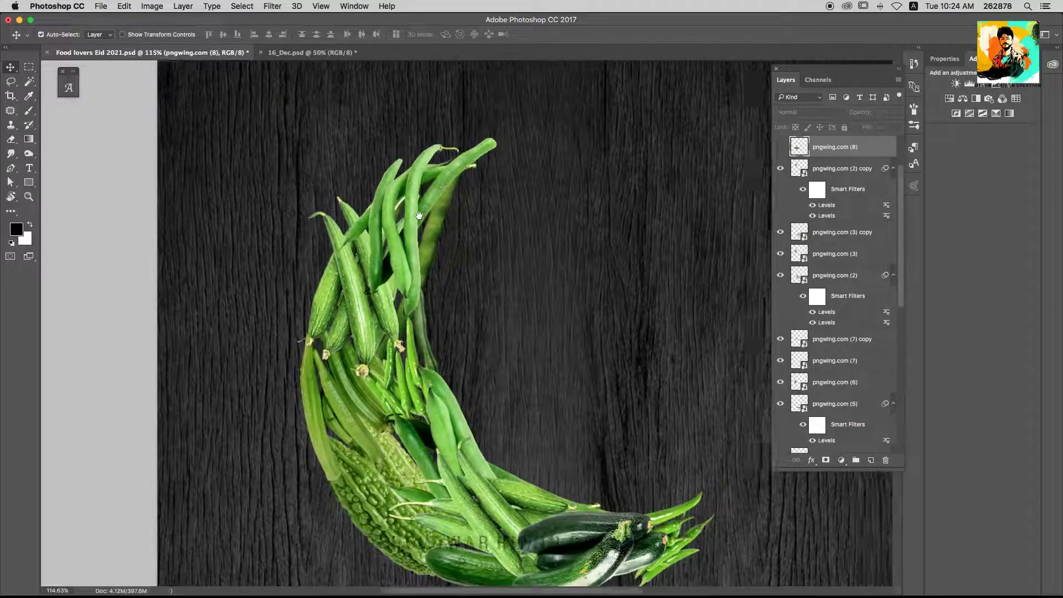
left_click_drag(451, 318, 459, 292)
left_click(394, 327)
left_click_drag(635, 399, 547, 299)
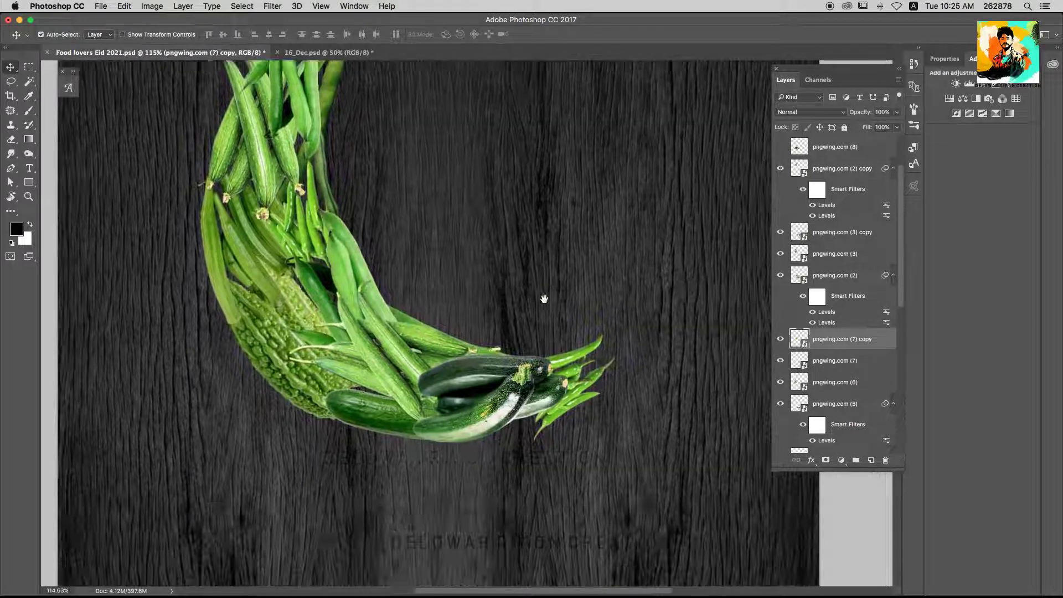
left_click_drag(620, 332, 626, 341)
scroll(626, 341, "up", 1)
Warp the chillies upward at the crescent tip and save the document
key("ctrl+t")
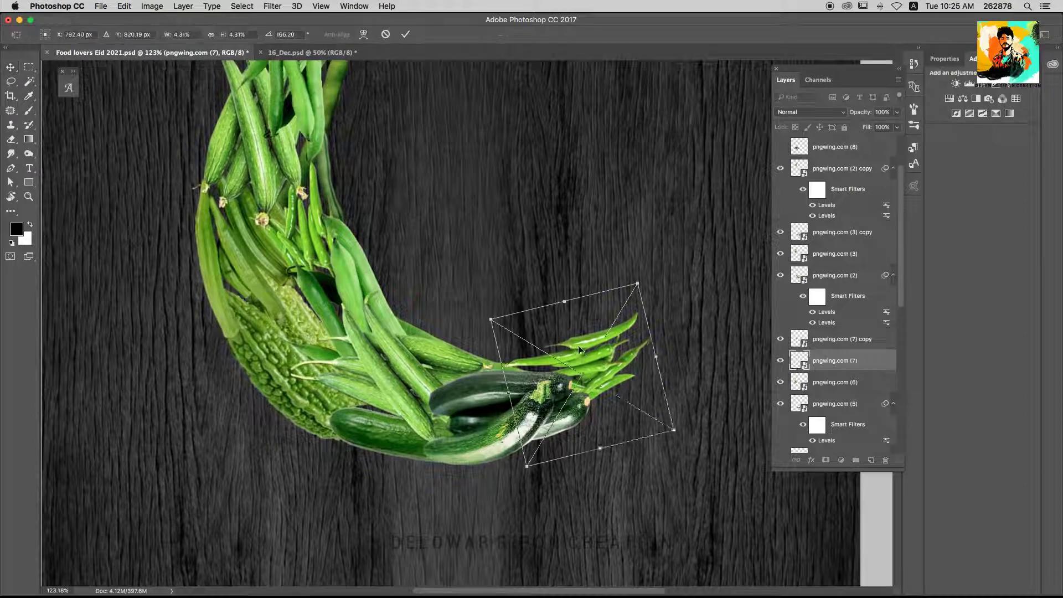
right_click(563, 380)
left_click(587, 463)
left_click_drag(563, 380, 558, 356)
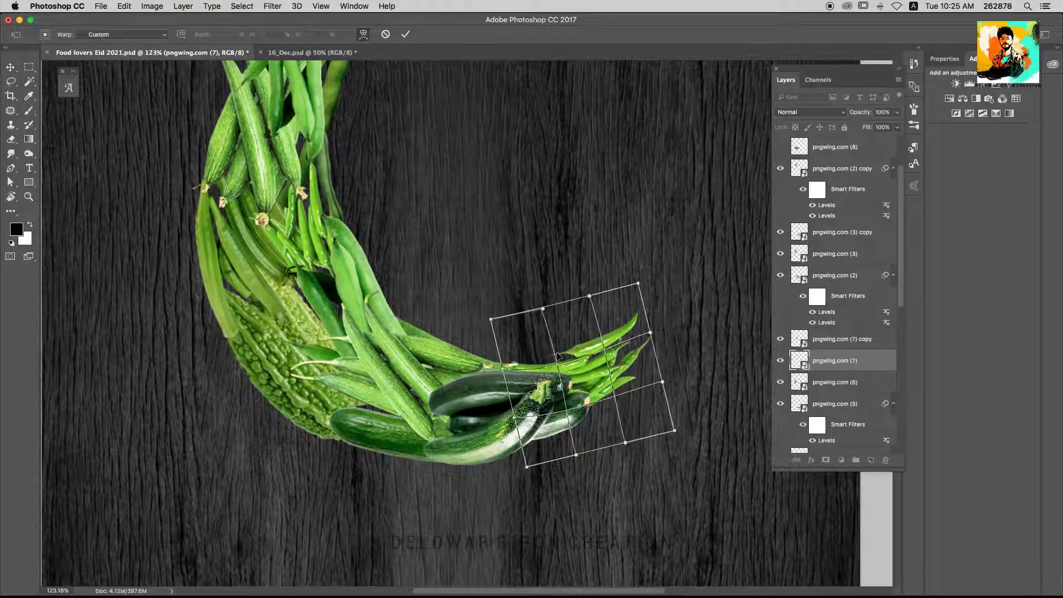
key("Return")
scroll(594, 379, "down", 5)
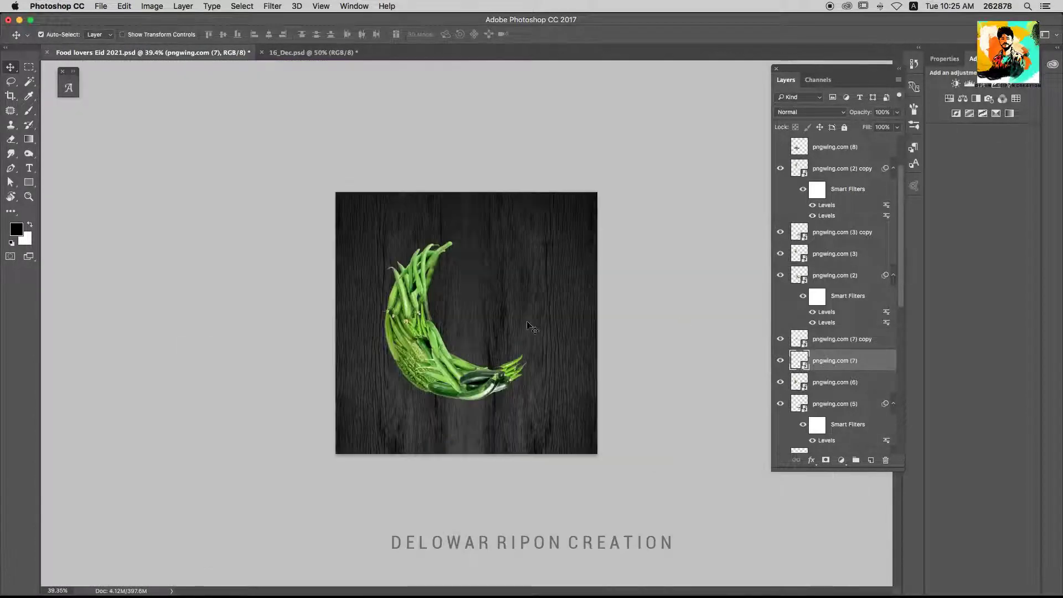
key("ctrl+s")
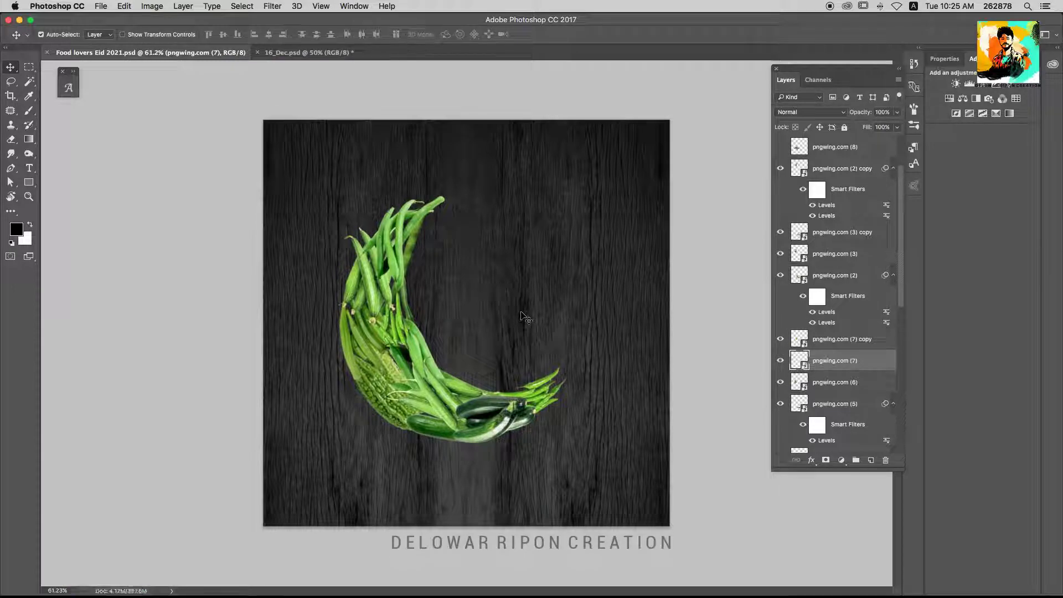
scroll(520, 299, "up", 2)
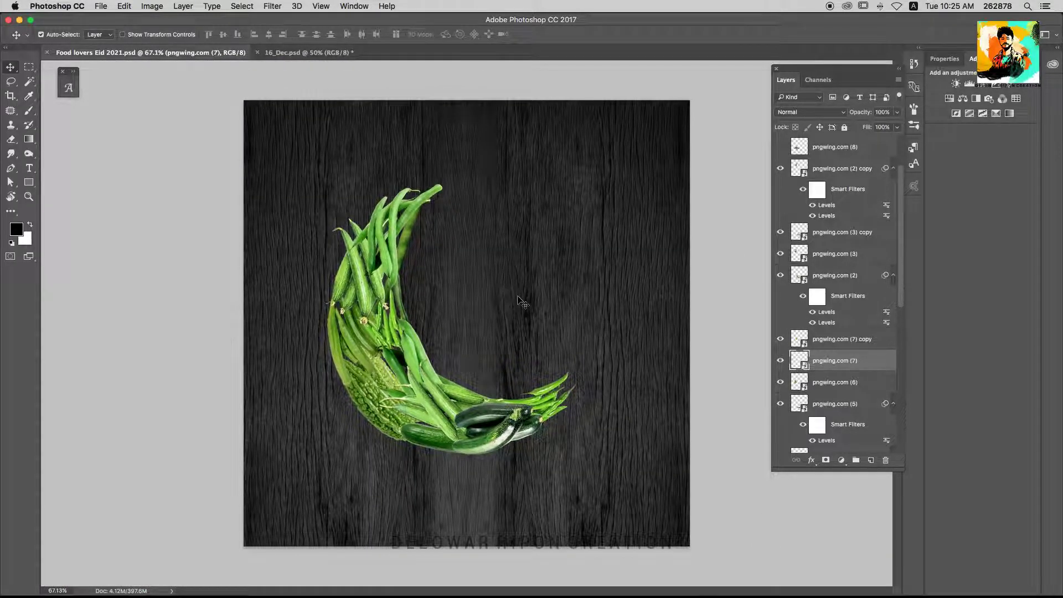
Delete the hidden stars layer, group the vegetables, duplicate the group and hide the original
scroll(836, 368, "down", 5)
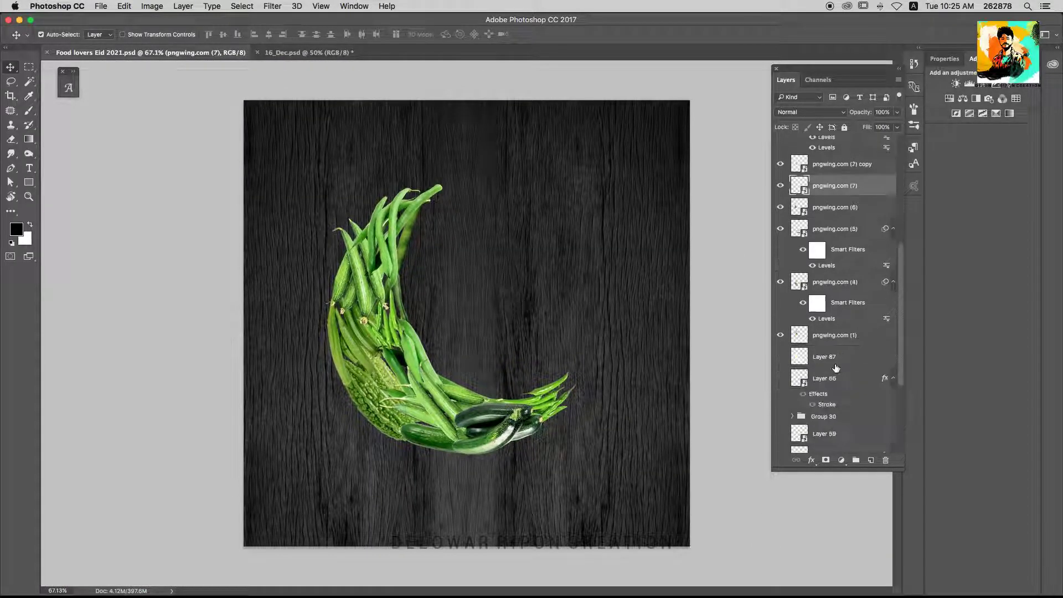
mouse_move(823, 361)
left_mouse_down()
mouse_move(818, 400)
mouse_move(841, 326)
left_mouse_up()
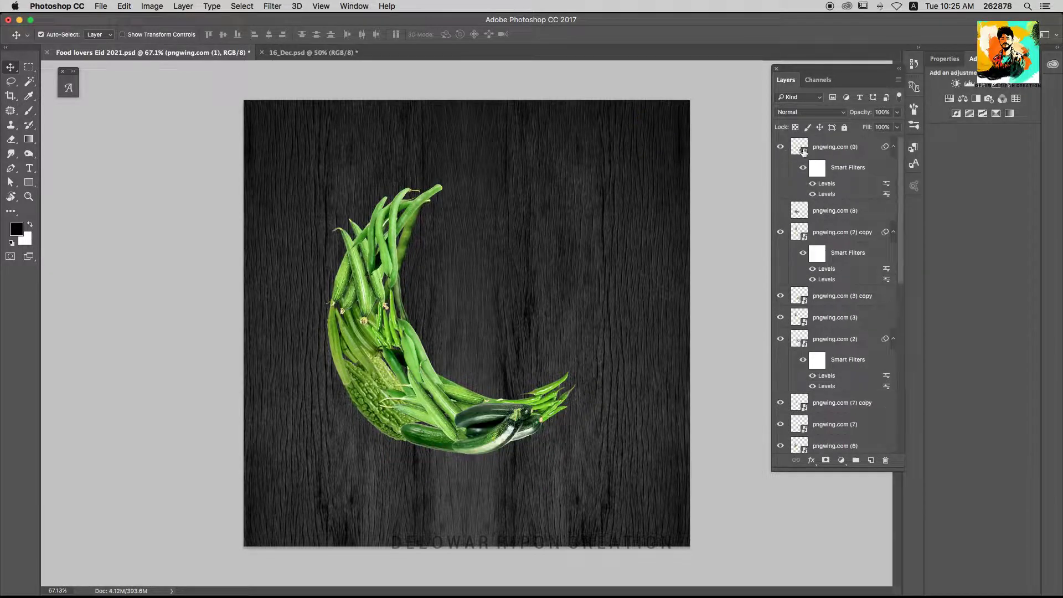
key("ctrl+g")
key("ctrl+j")
left_click(780, 156)
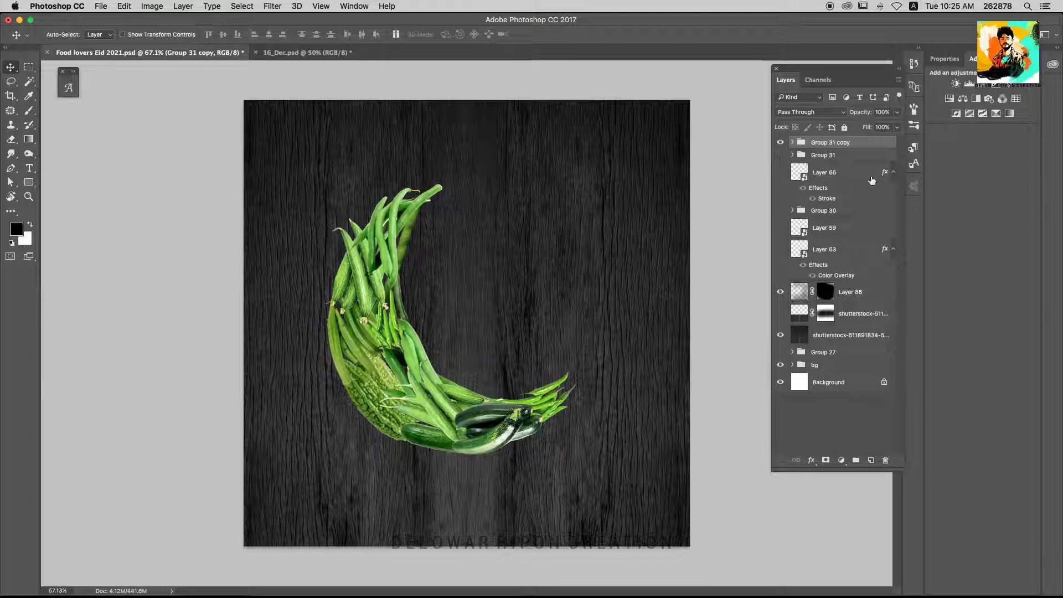
Rotate the crescent copy about 2° and merge it into a single layer
key("ctrl+t")
left_click_drag(684, 198, 688, 206)
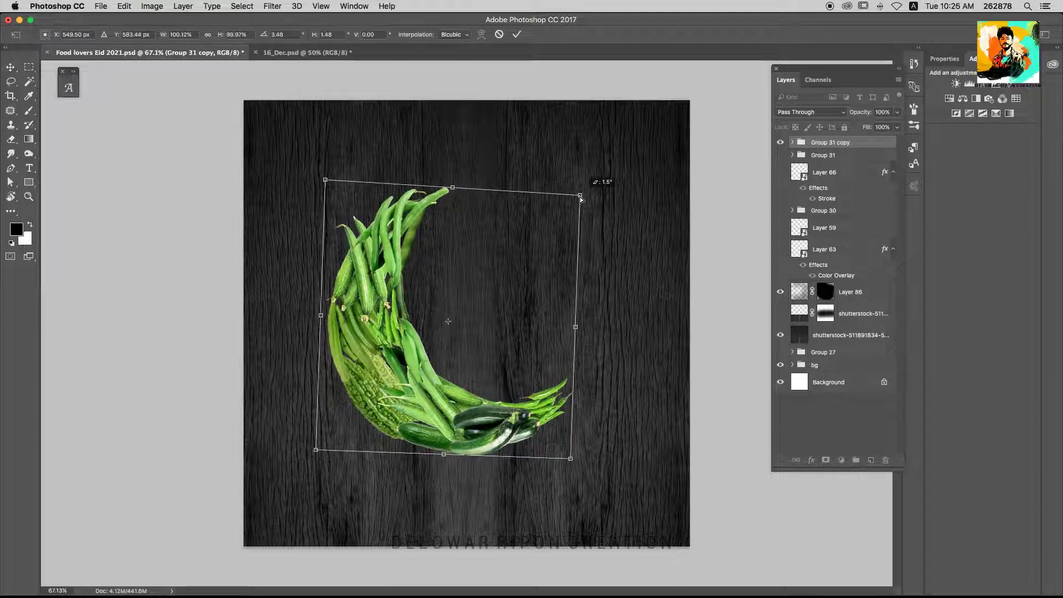
key("Return")
key("ctrl+e")
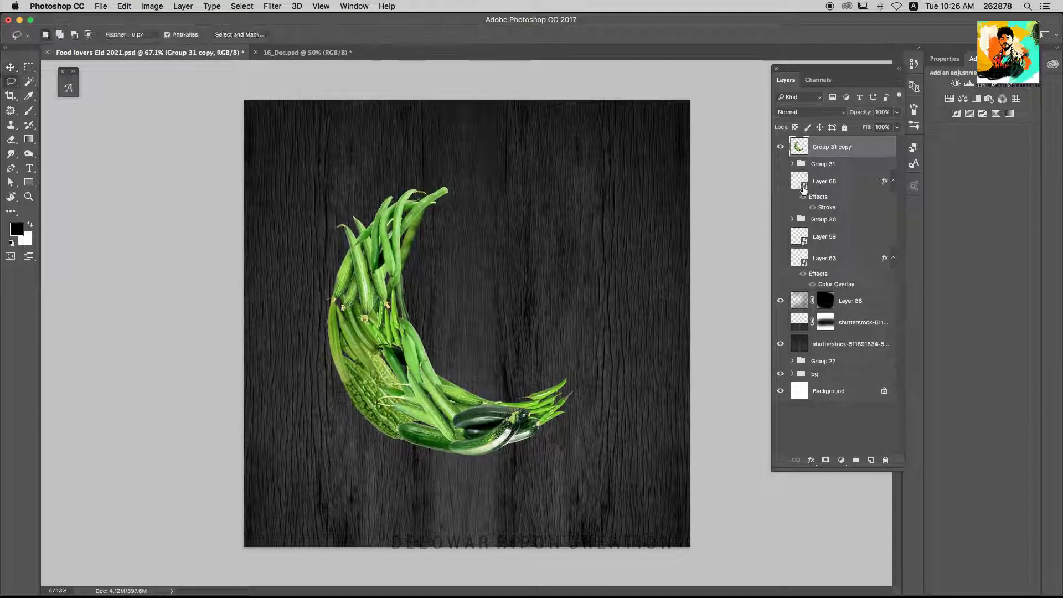
Darken the crescent with Levels by raising its black point, save, and nudge it right
key("ctrl+l")
left_click_drag(750, 263, 764, 263)
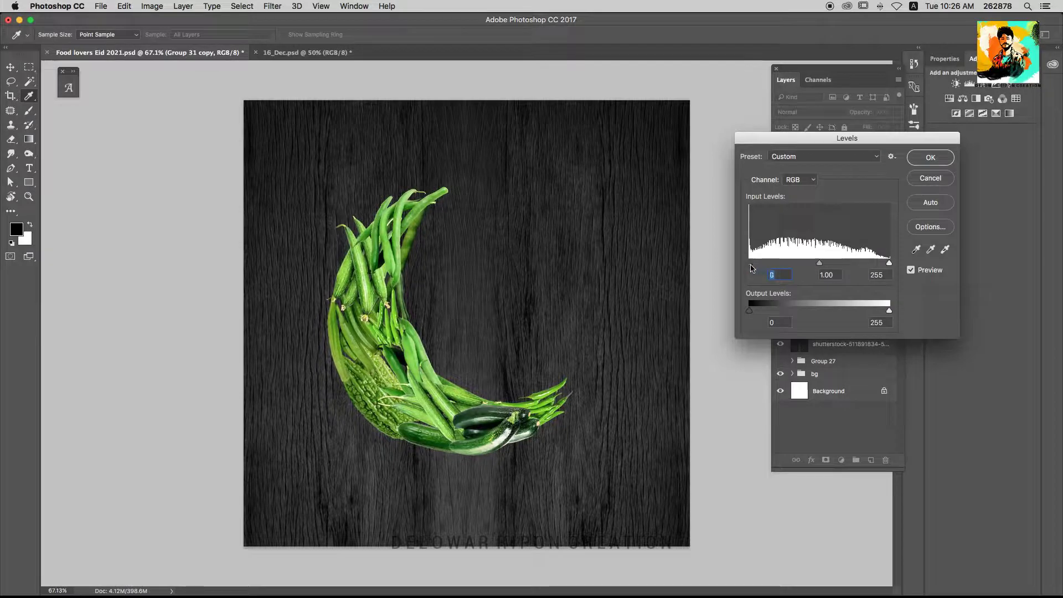
key("Return")
key("ctrl+s")
left_click_drag(406, 346, 421, 346)
Set the pasteboard colour around the canvas to medium gray
key("ctrl+minus")
key("ctrl+minus")
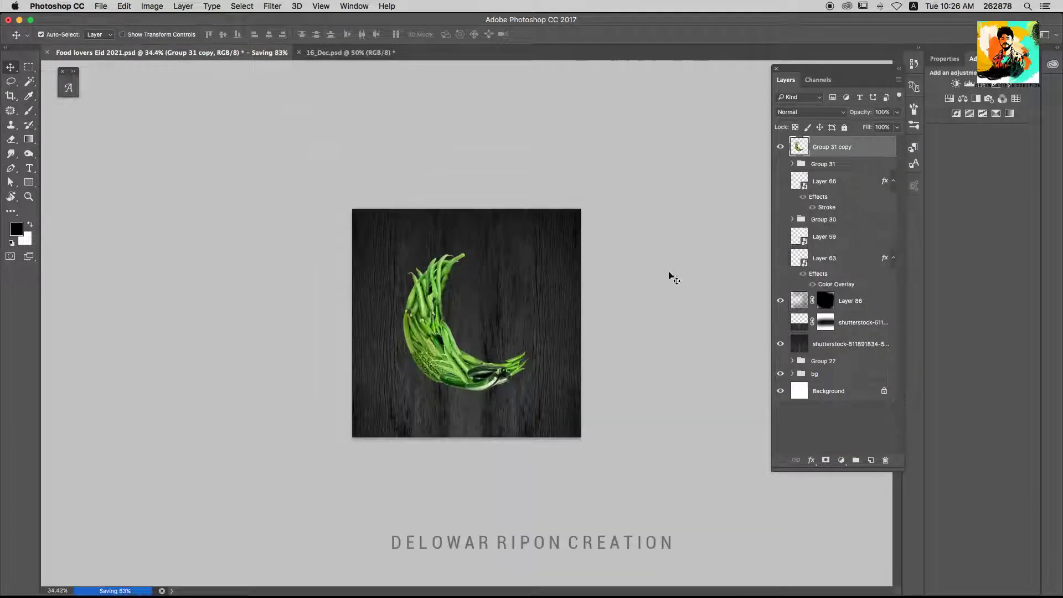
right_click(670, 278)
left_click(692, 291)
right_click(662, 248)
left_click(687, 262)
right_click(701, 239)
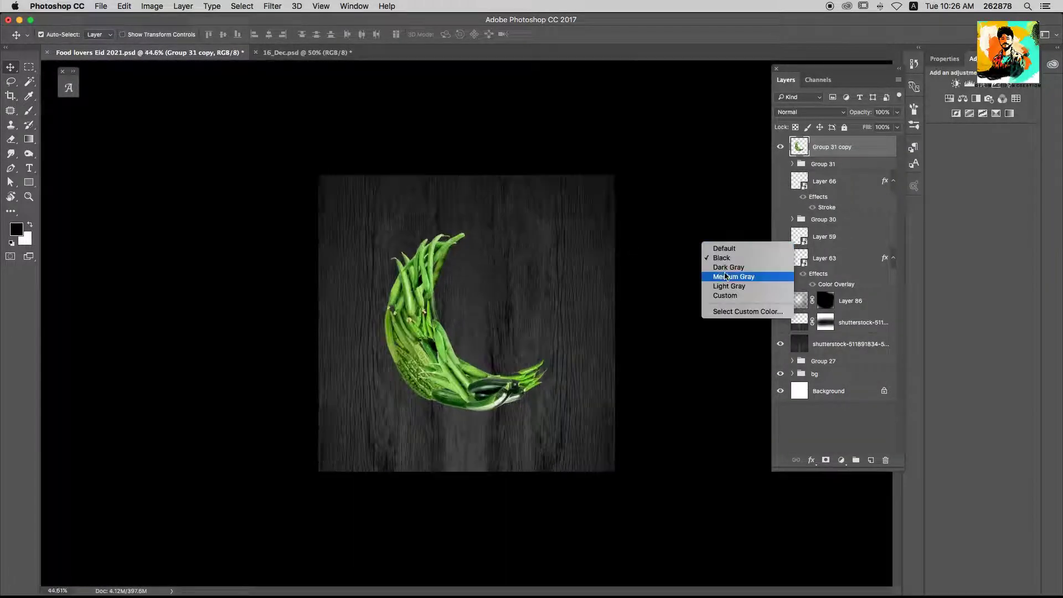
left_click(720, 277)
key("ctrl+plus")
Create a new Layer 87 above Group 31 and hide the dark wood background
left_click(810, 165)
key("ctrl+shift+n")
key("Return")
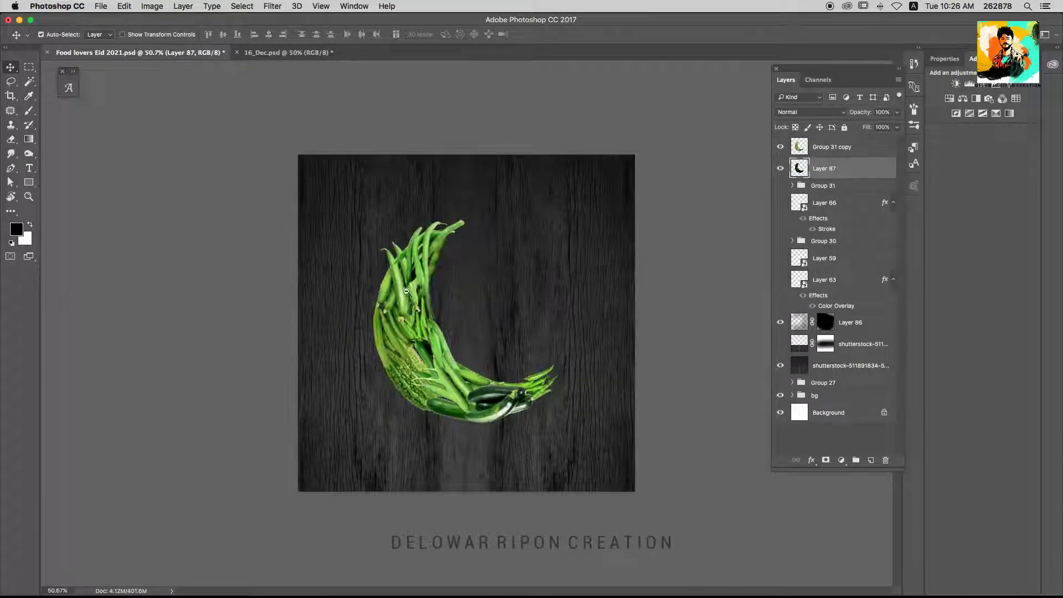
scroll(416, 289, "up", 1)
scroll(416, 289, "up", 2)
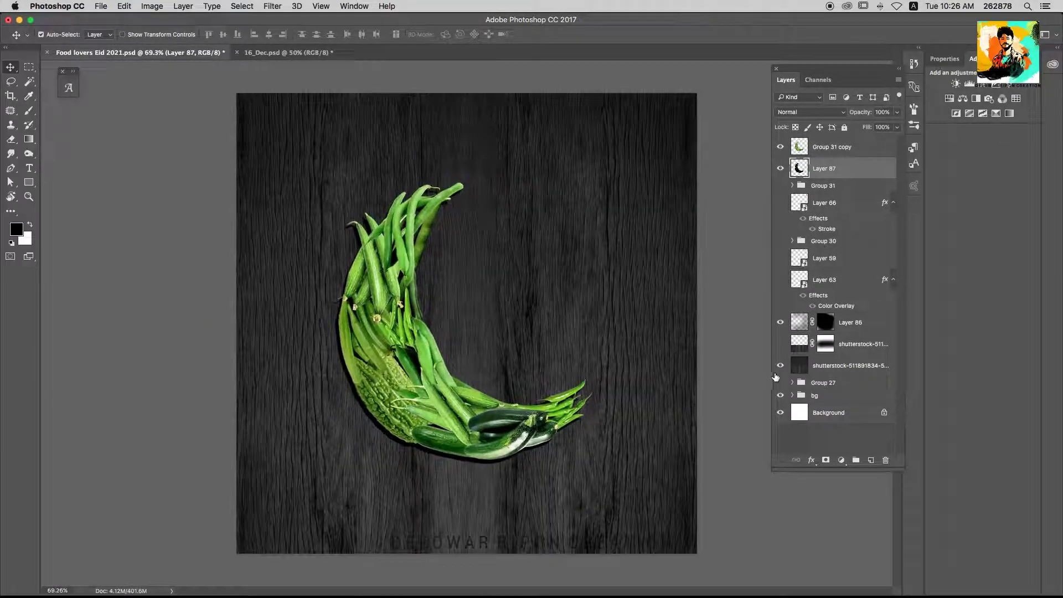
left_click(780, 366)
scroll(535, 317, "up", 1)
Apply a motion blur to the shadow layer and set it to Multiply at 79% opacity
left_click(271, 6)
mouse_move(278, 138)
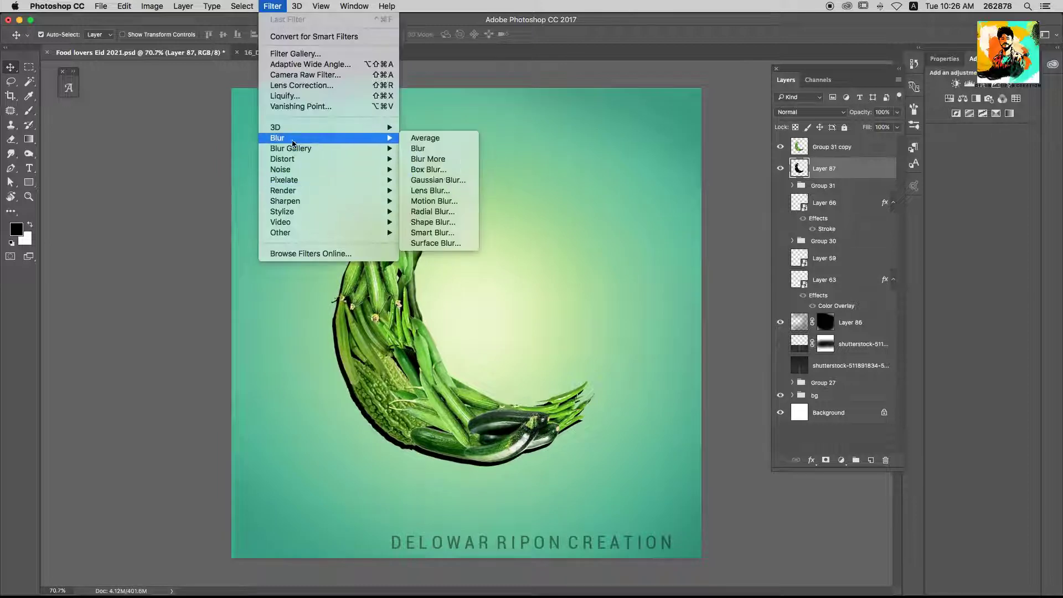
left_click(439, 199)
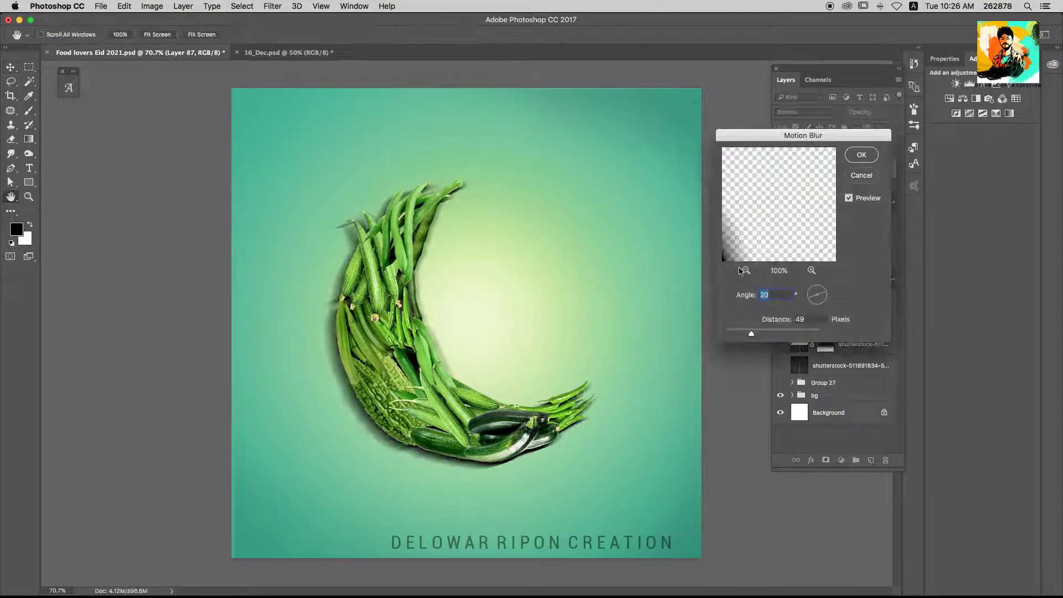
left_click(861, 154)
left_click(810, 112)
left_click(827, 143)
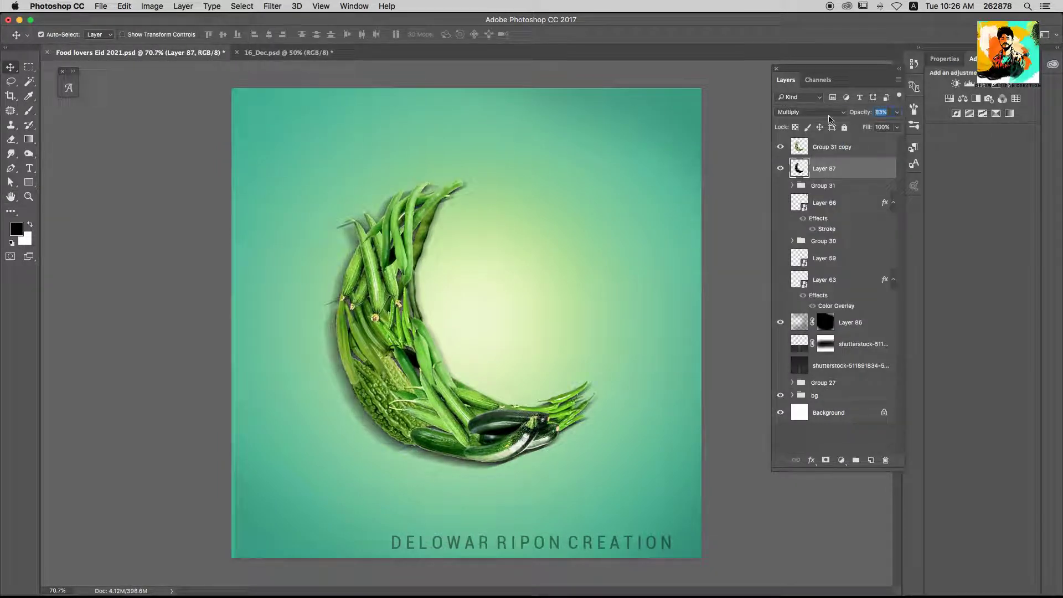
type("79")
Transform the shadow layer and set up a 150 eraser brush for trimming it
key("ctrl+t")
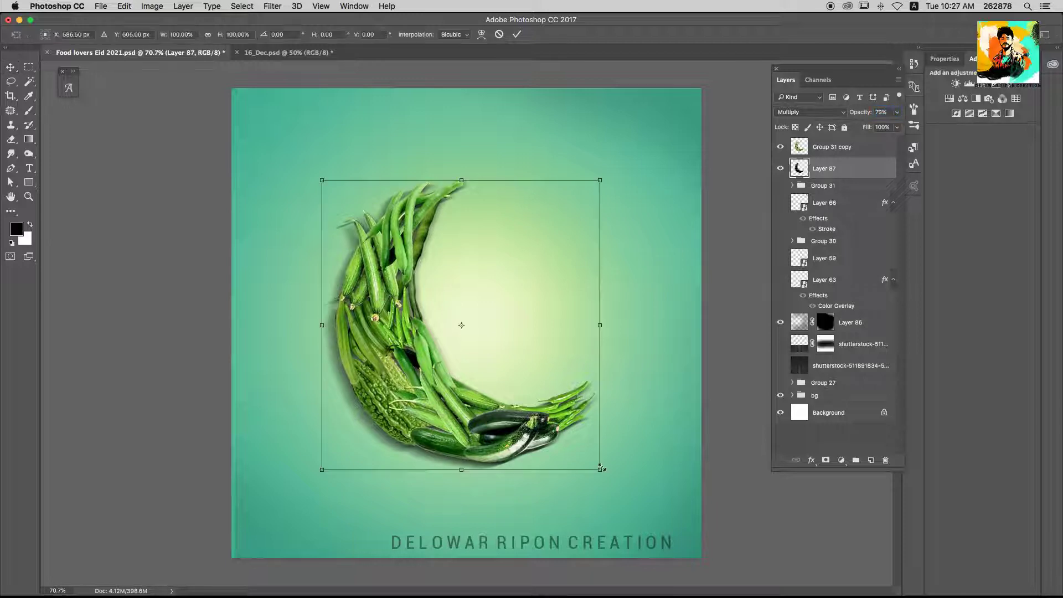
key("Return")
key("e")
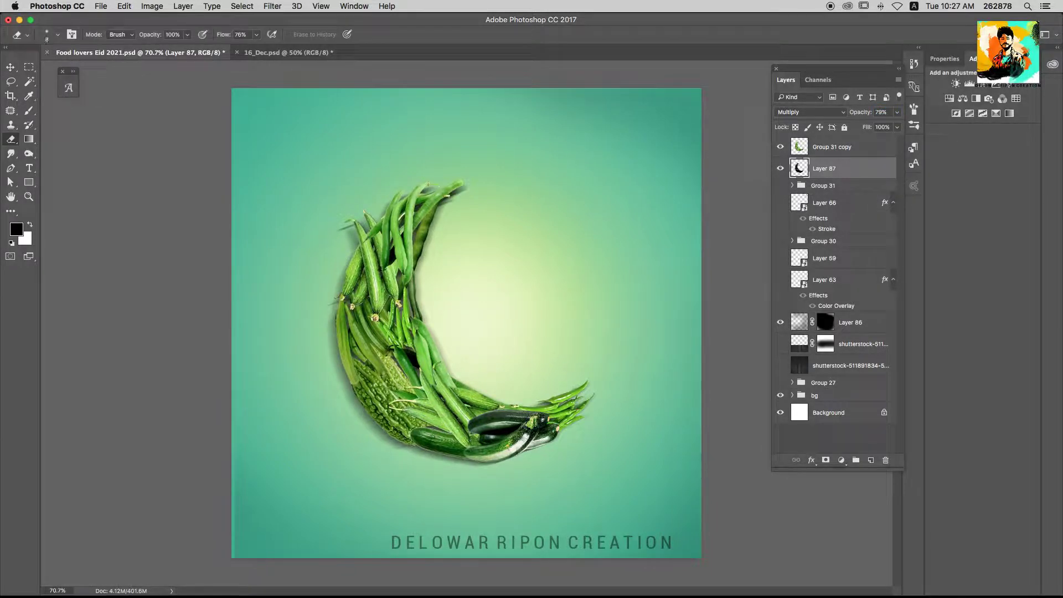
key("bracketright")
key("bracketright")
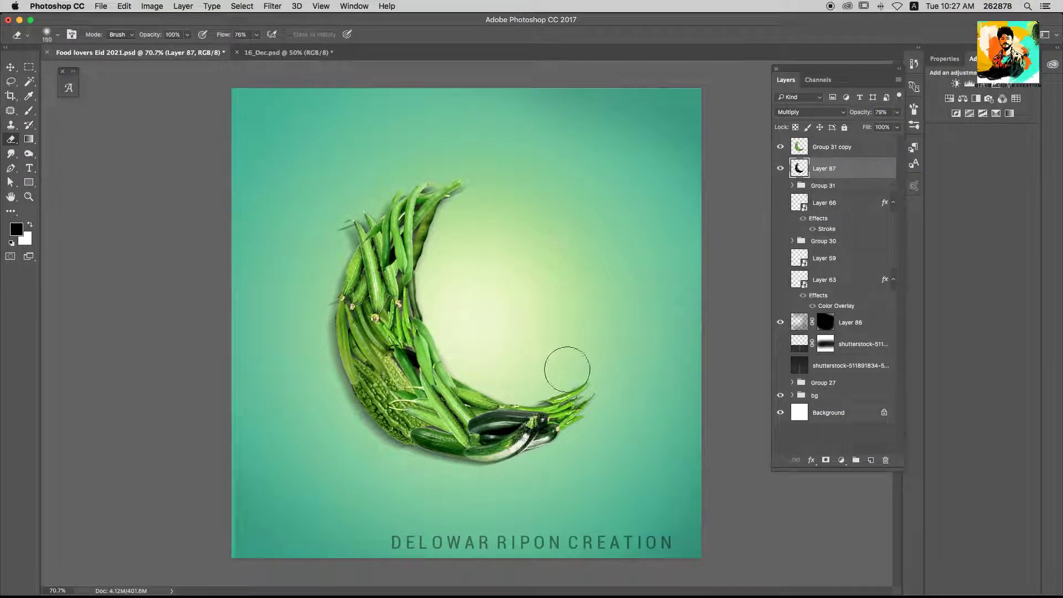
key("s")
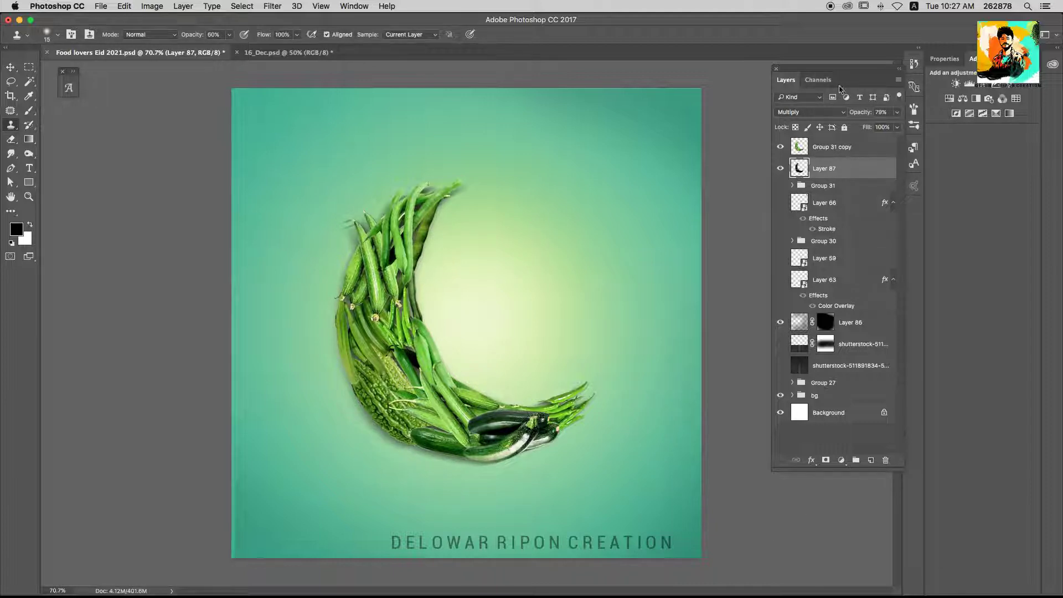
key("v")
key("super+minus")
Show the background layers again and warp the top edge of Group 31 copy
left_click(780, 395)
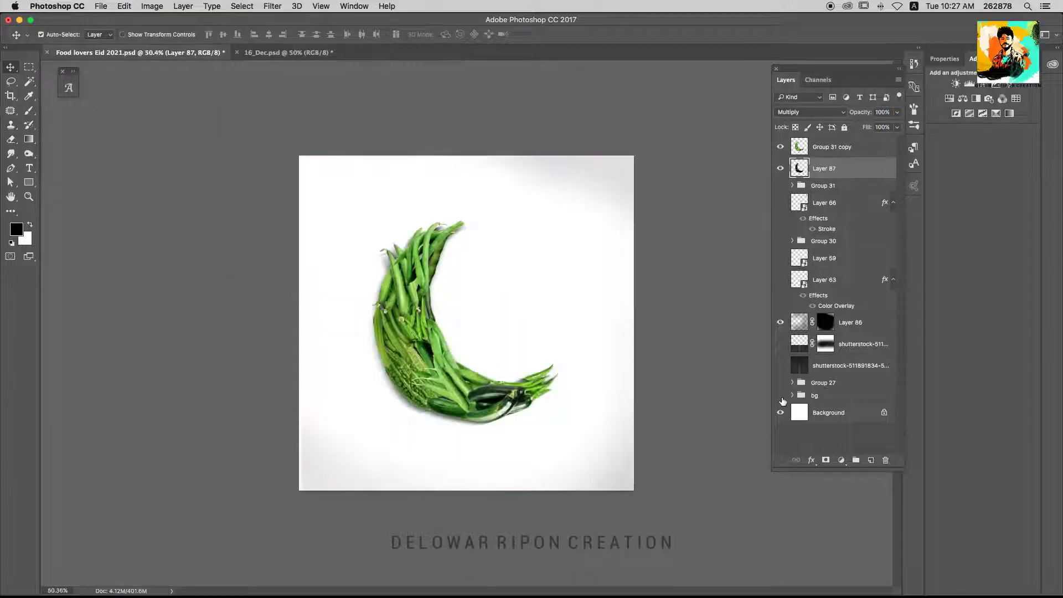
left_click_drag(780, 395, 780, 369)
left_click(831, 146)
key("ctrl+t")
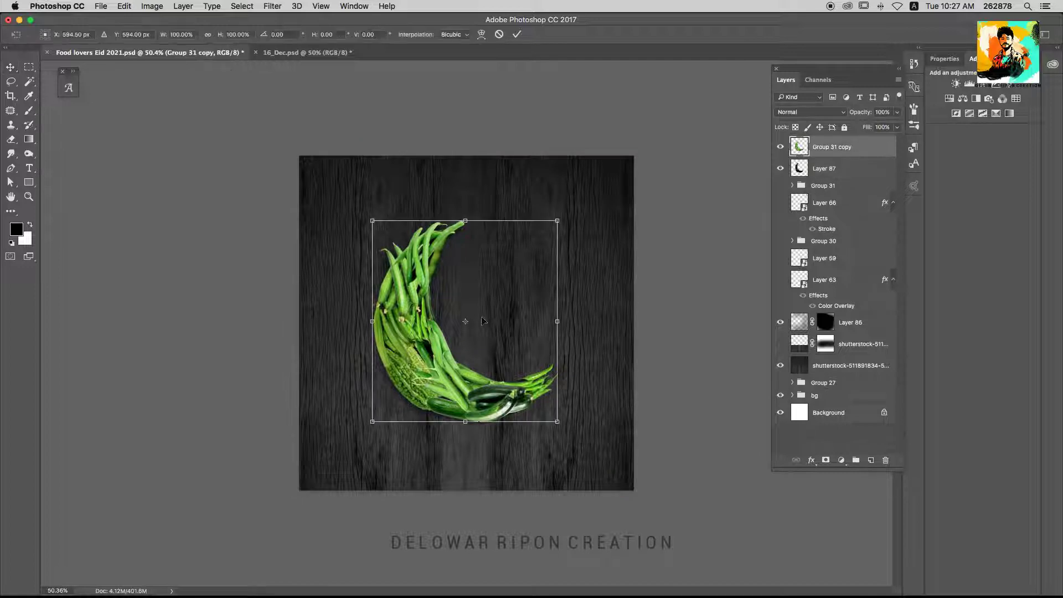
left_click(481, 34)
left_click_drag(497, 222, 499, 231)
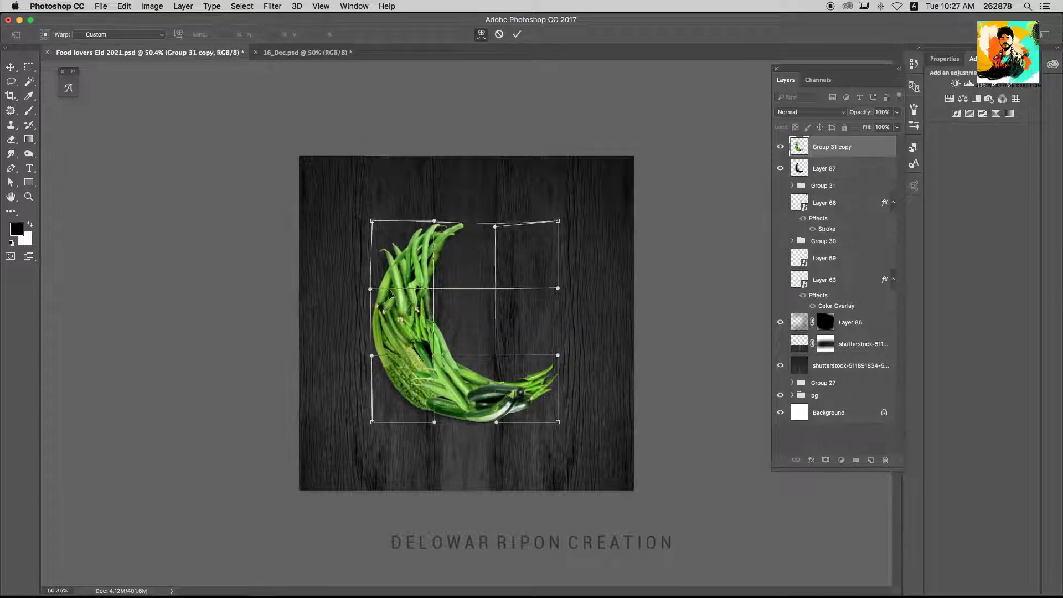
Finish warping the beans' upper left and apply a motion blur to Layer 91
left_click_drag(393, 299, 390, 305)
key("Return")
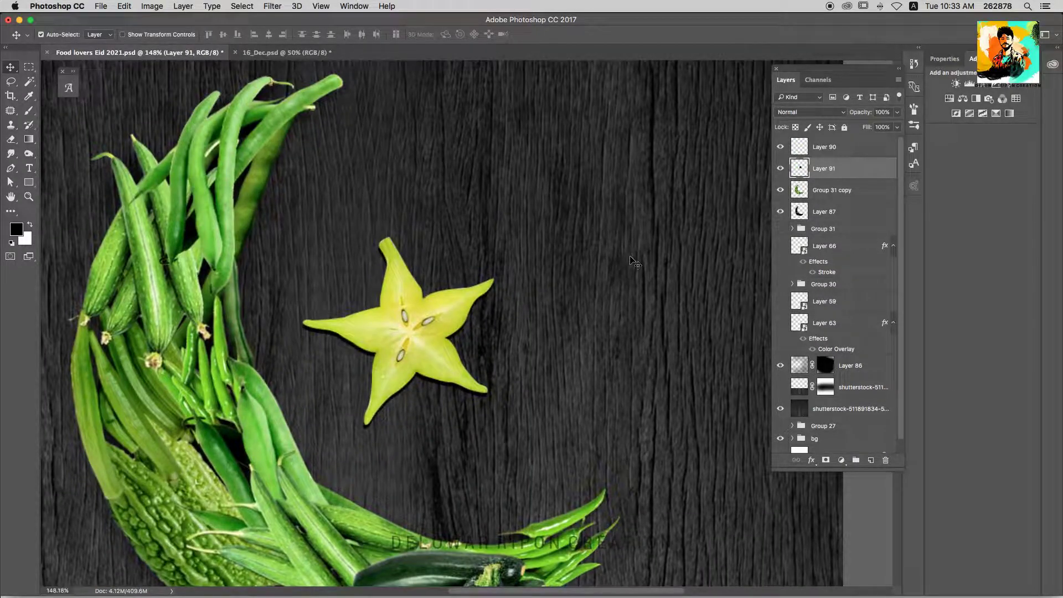
left_click(272, 7)
mouse_move(277, 138)
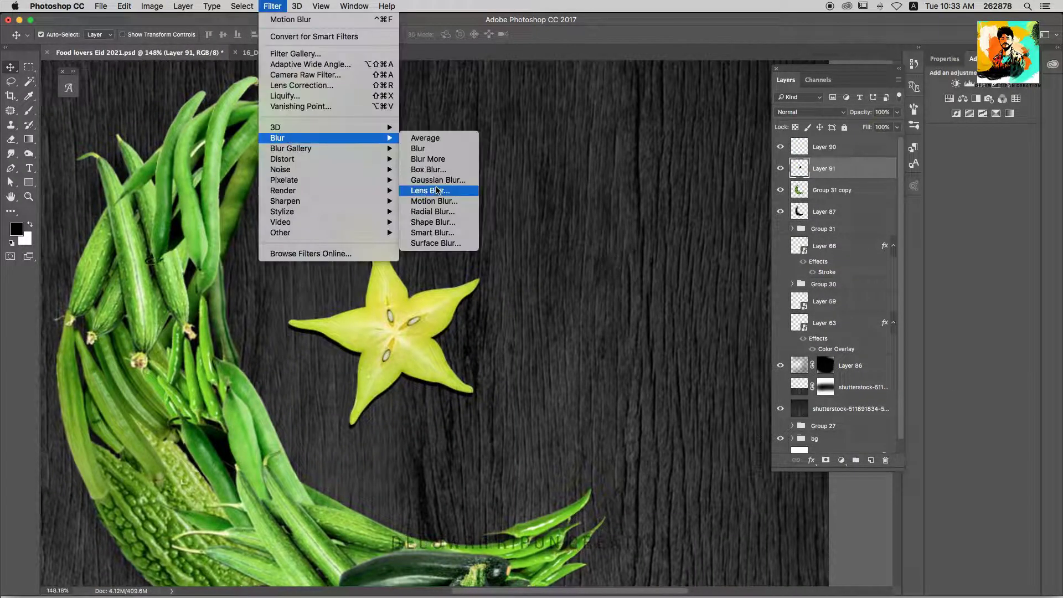
left_click(448, 201)
key("Return")
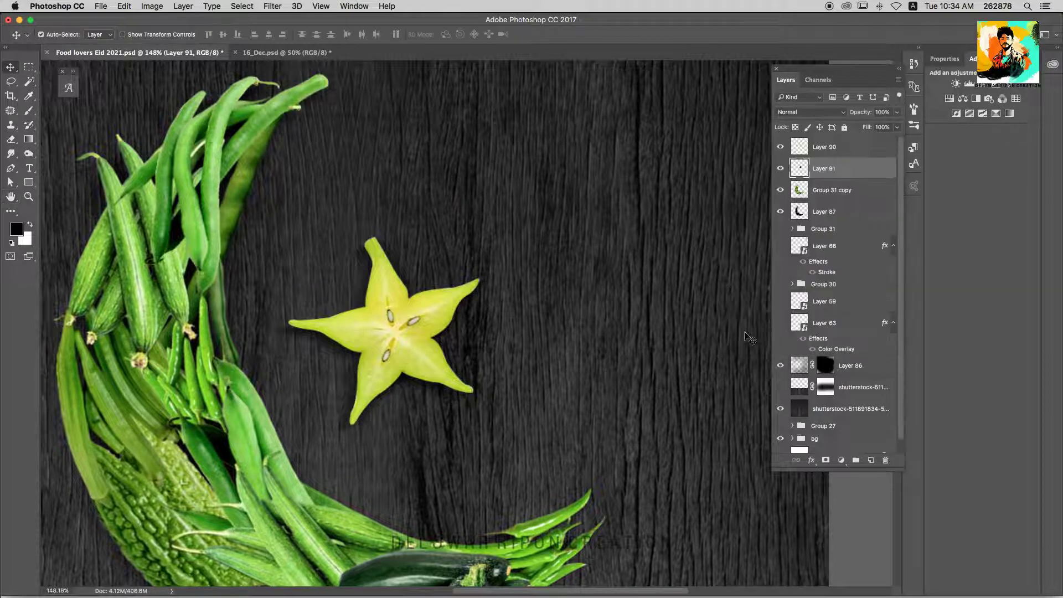
Fit the canvas on screen and select the dark wood background layer
key("super+0")
scroll(548, 350, "down", 3)
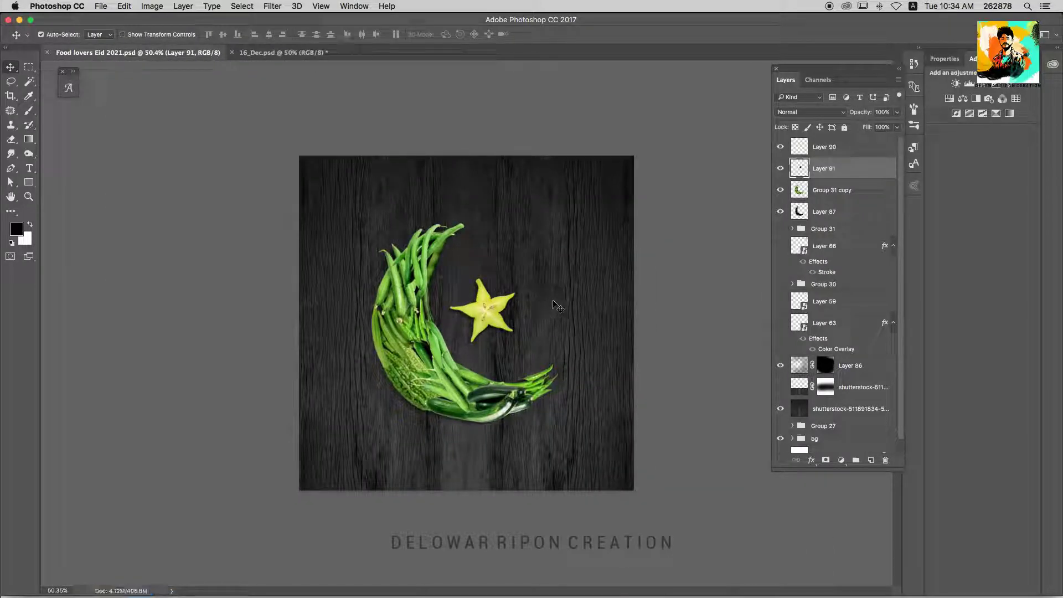
left_click(556, 305)
scroll(646, 359, "up", 1)
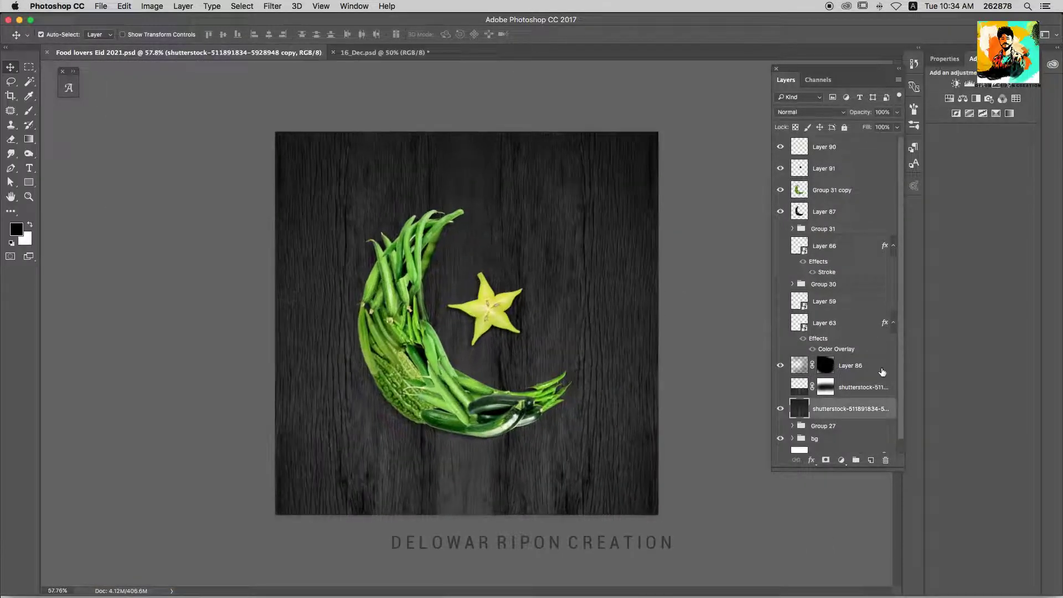
Hide the wood and fill Layer 73 with a star-picked yellow-green, then a paler yellow
left_click(780, 408)
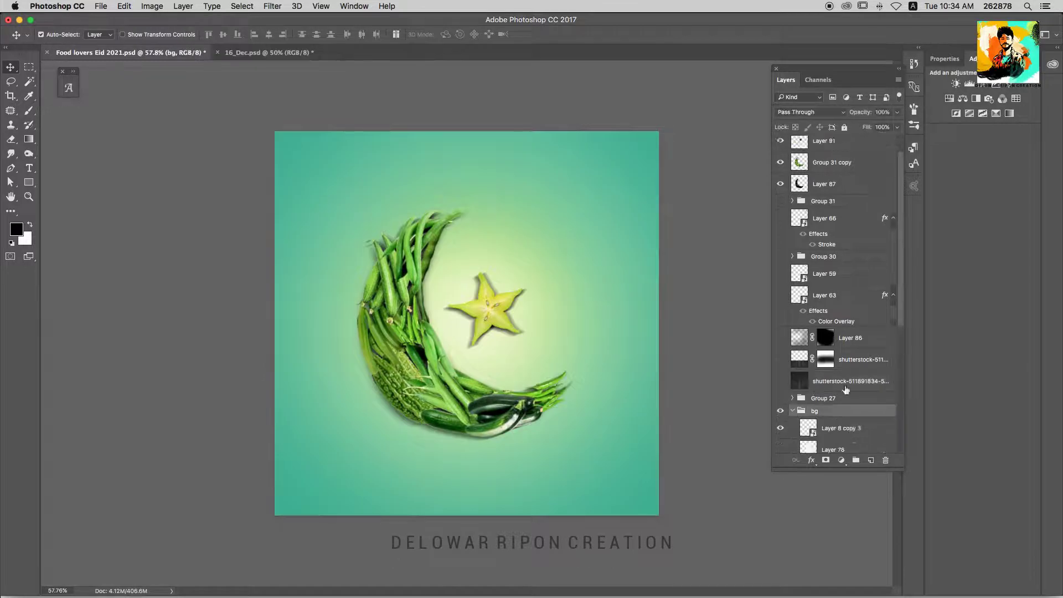
key("b")
left_click(489, 307, "alt")
key("alt+BackSpace")
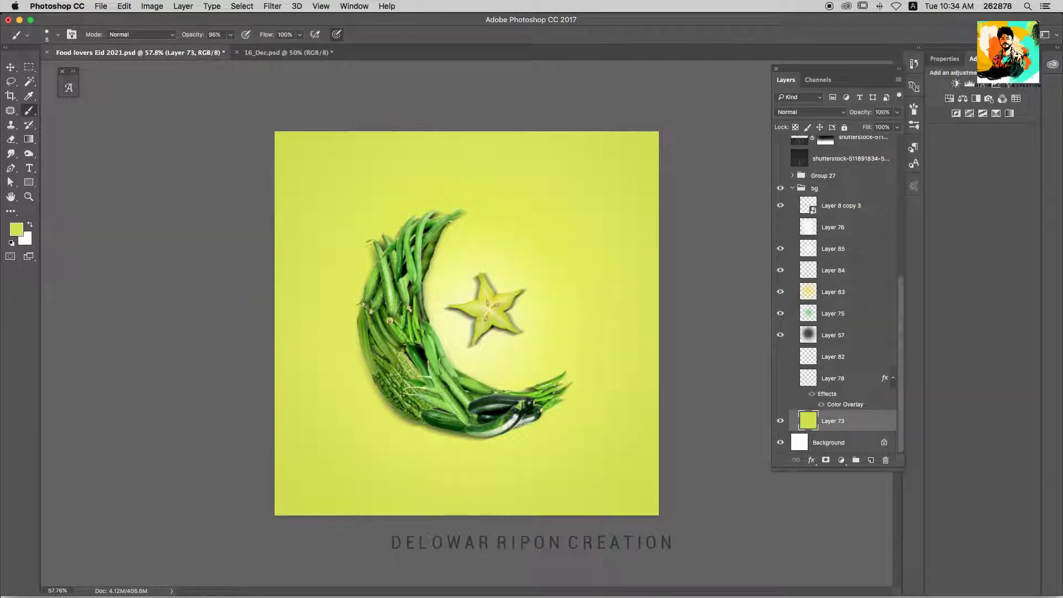
left_click(16, 229)
left_click(783, 232)
left_click(957, 221)
key("alt+BackSpace")
Refill the background layer with green and save the document
left_click(16, 229)
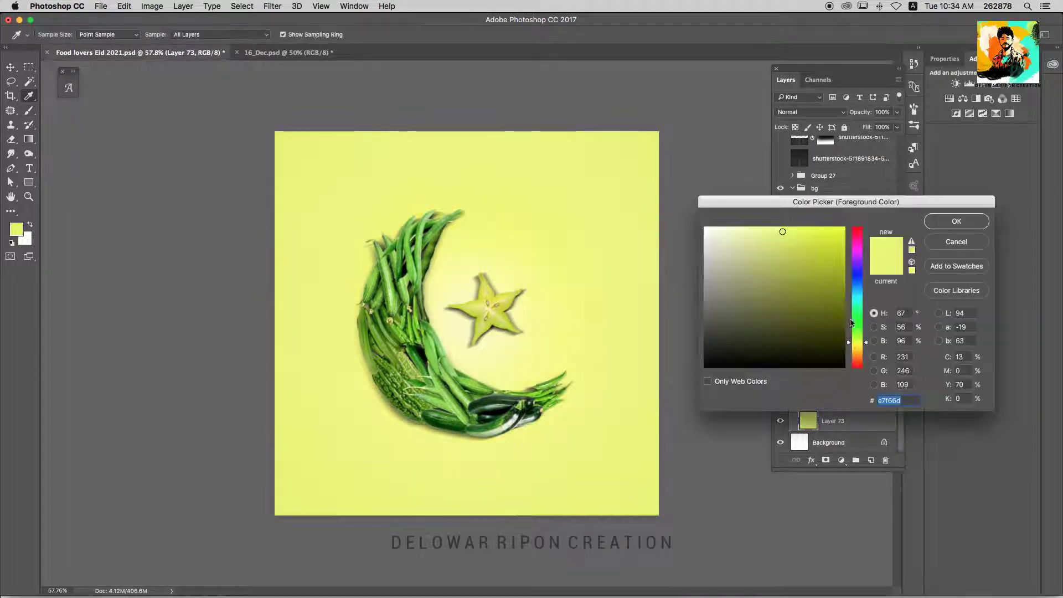
left_click(852, 323)
key("Return")
key("alt+BackSpace")
key("v")
key("ctrl+s")
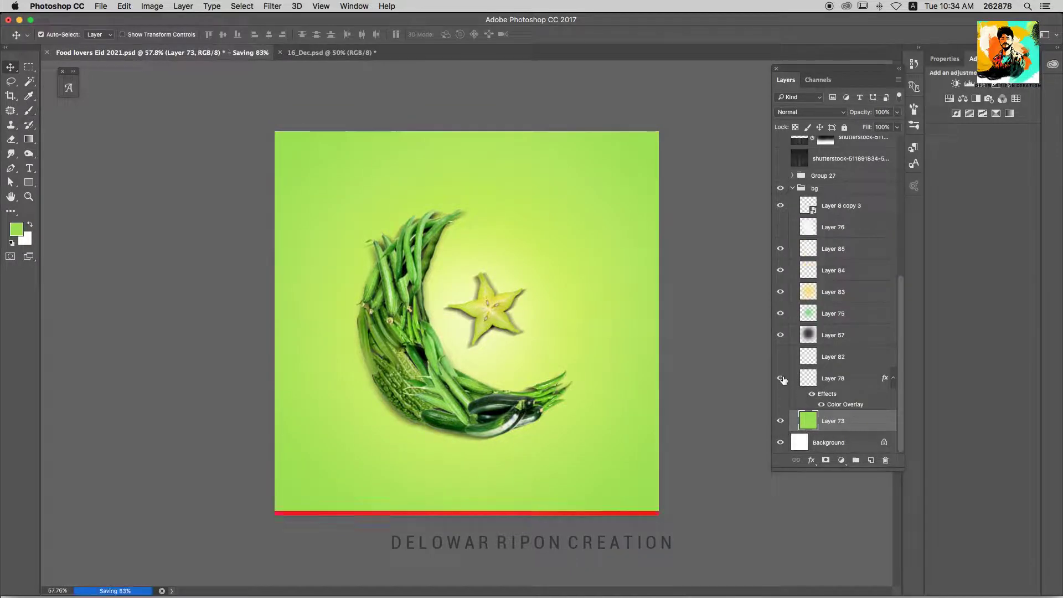
Hide Layer 78's red bar and apply Color Balance to the green background
left_click(783, 379)
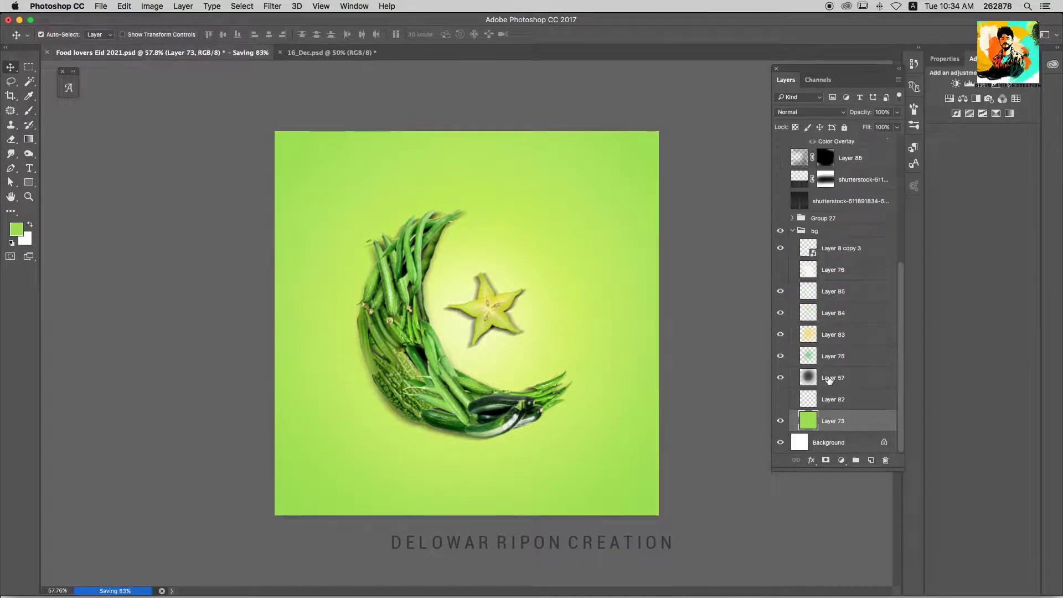
left_click(780, 334)
left_click(780, 335)
left_click(780, 291)
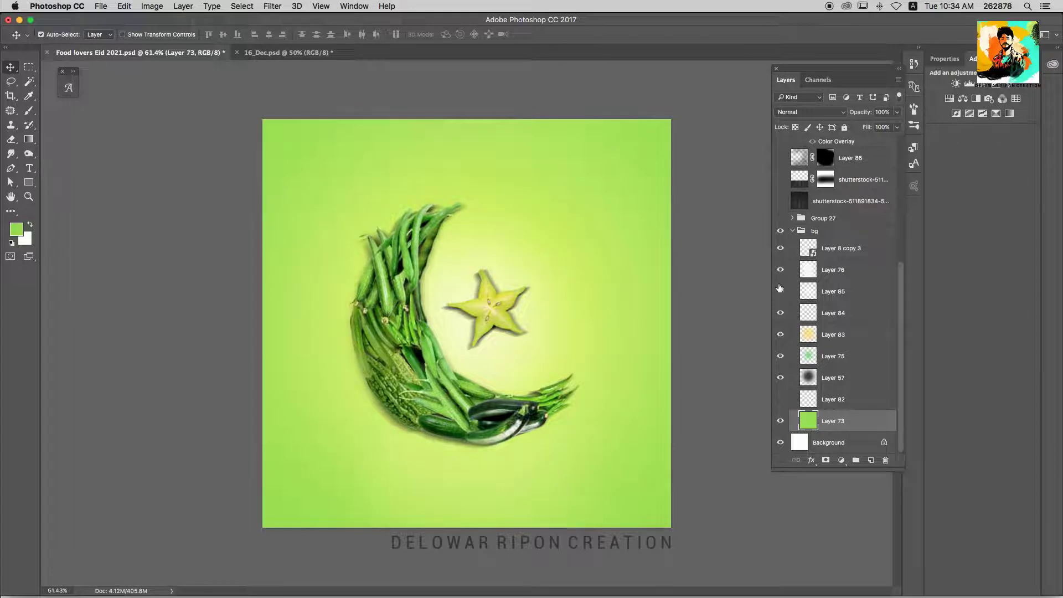
key("ctrl+b")
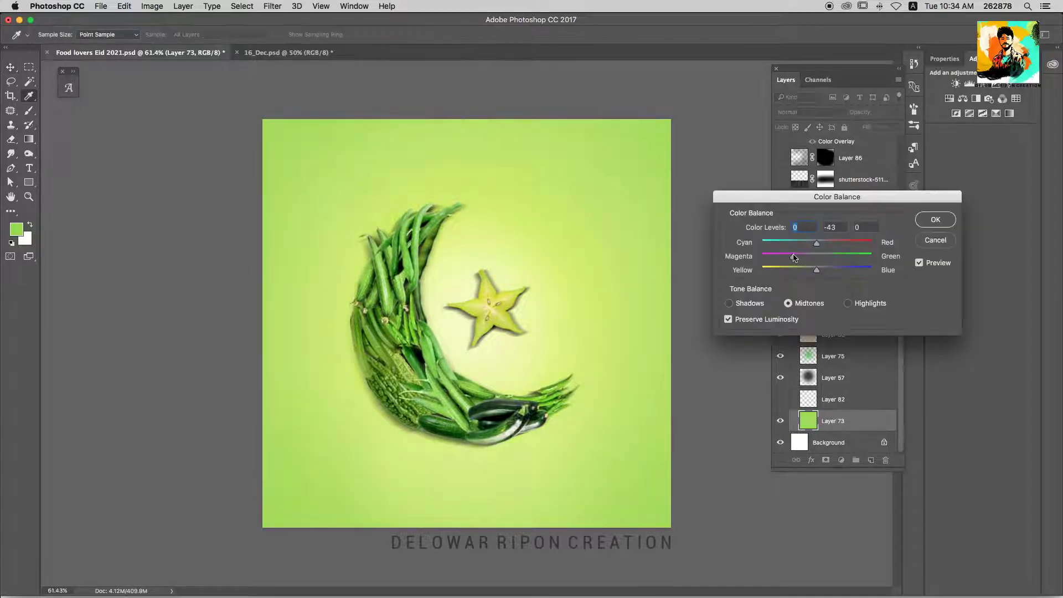
key("Return")
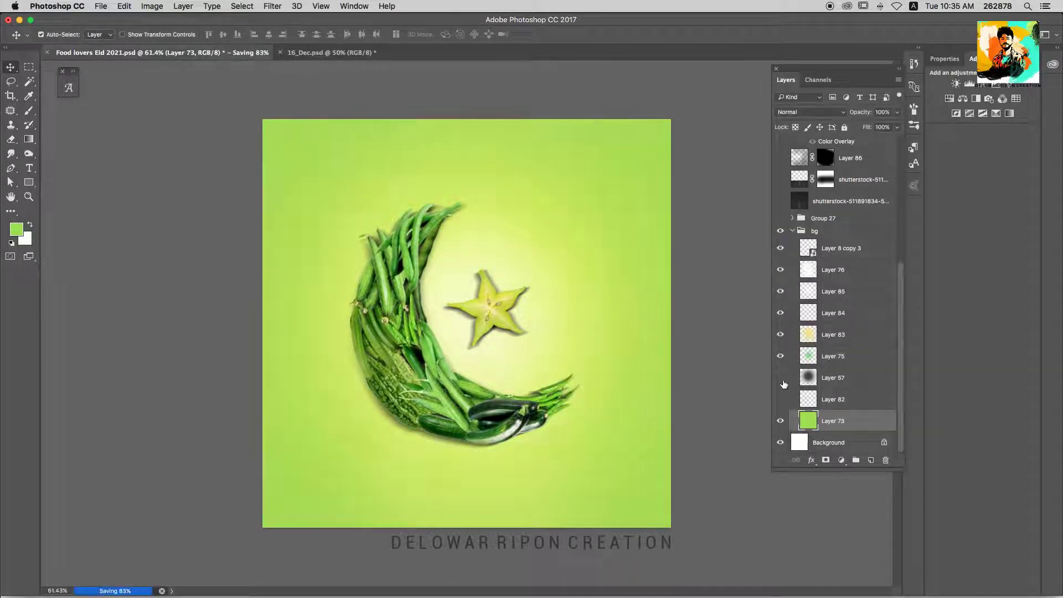
Select Layer 83 and shift its hue with Hue/Saturation
left_click(781, 270)
left_click(780, 269)
left_click(833, 335)
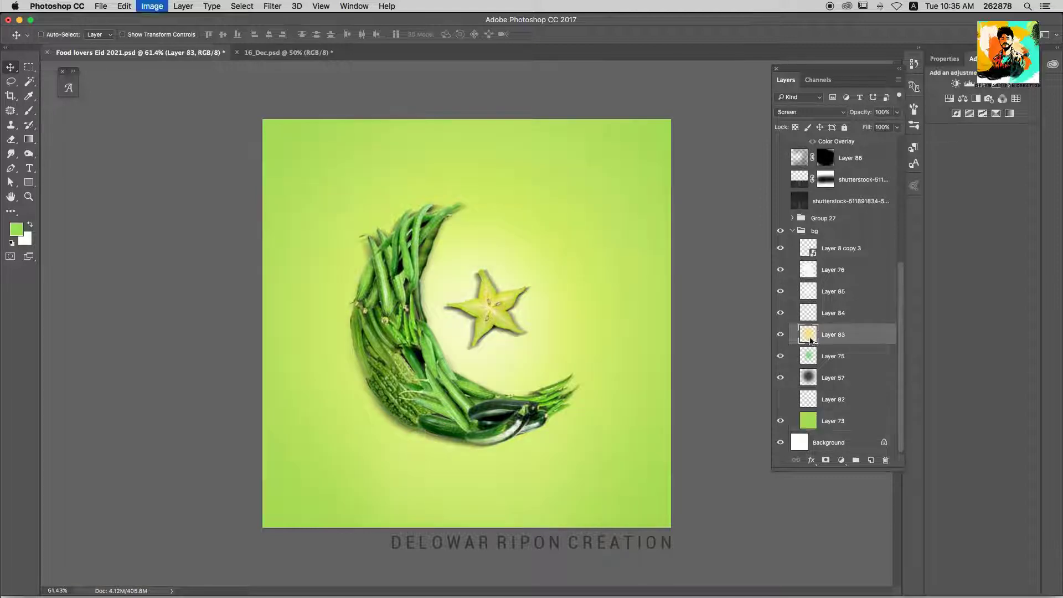
key("ctrl+u")
mouse_move(911, 156)
left_mouse_down()
mouse_move(871, 156)
mouse_move(875, 170)
left_mouse_up()
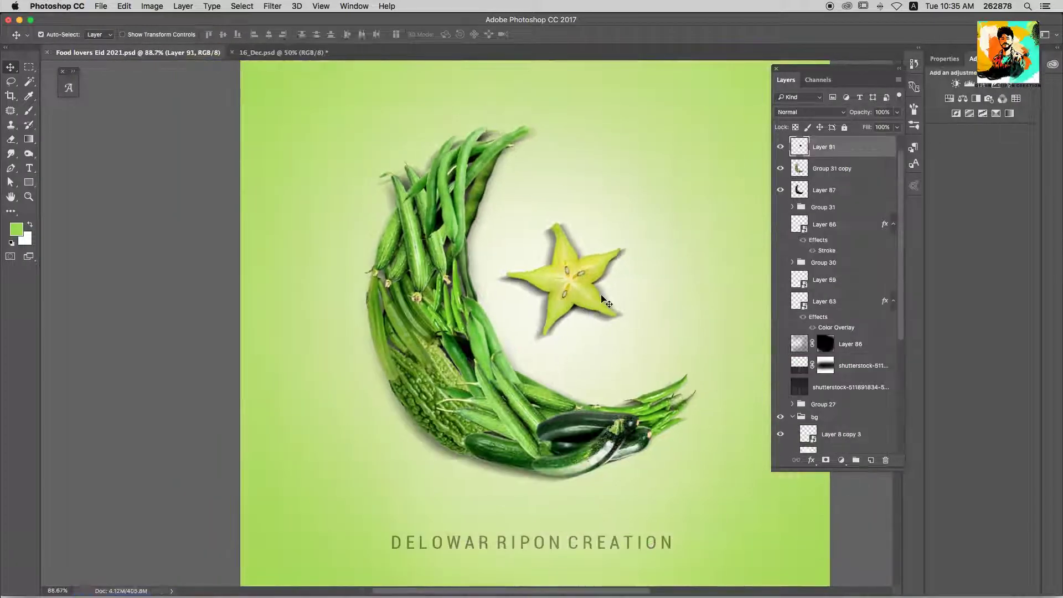
Lighten the starfruit's drop shadow on Layer 91 and save the document
key("e")
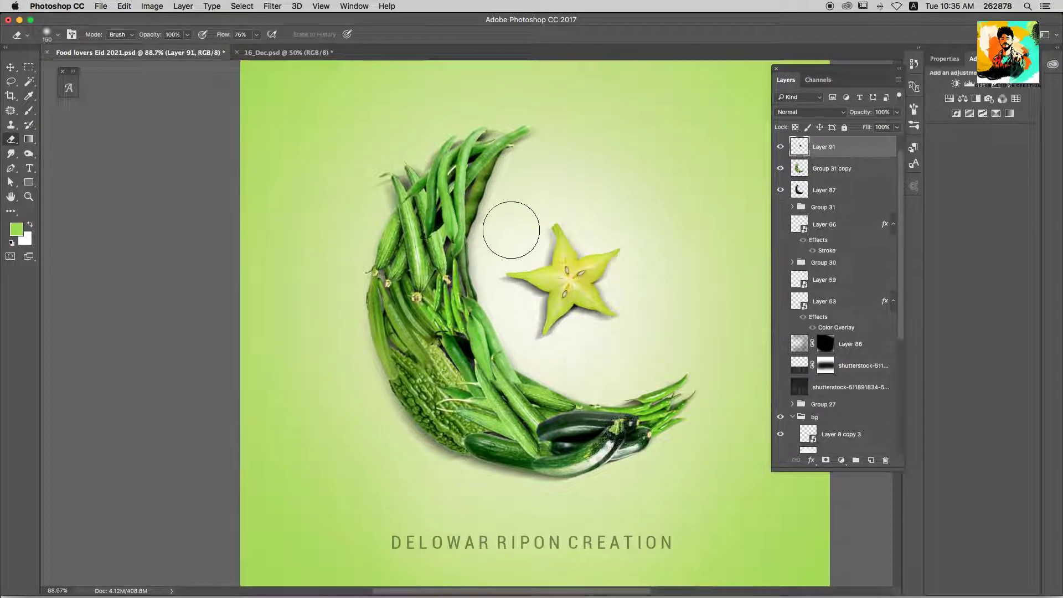
mouse_move(860, 112)
left_mouse_down()
mouse_move(838, 123)
mouse_move(876, 114)
left_mouse_up()
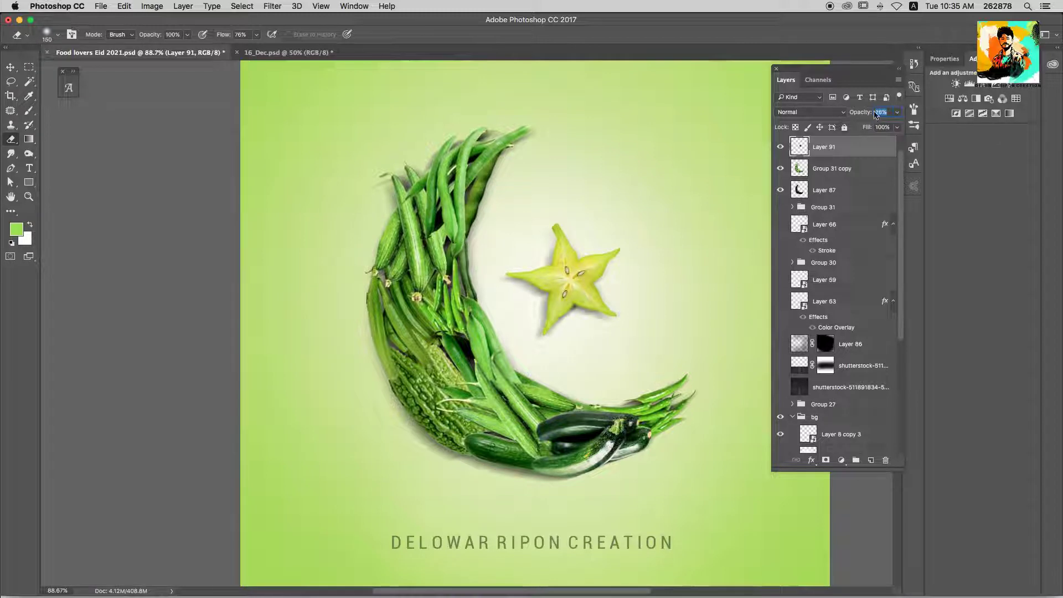
key("v")
key("alt+bracketleft")
key("alt+bracketleft")
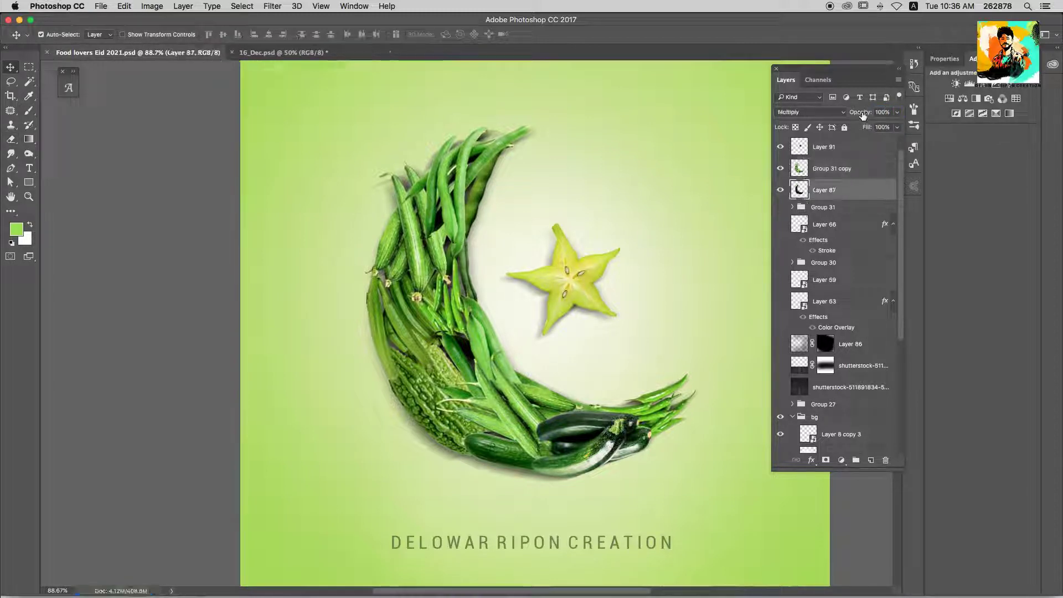
key("ctrl+0")
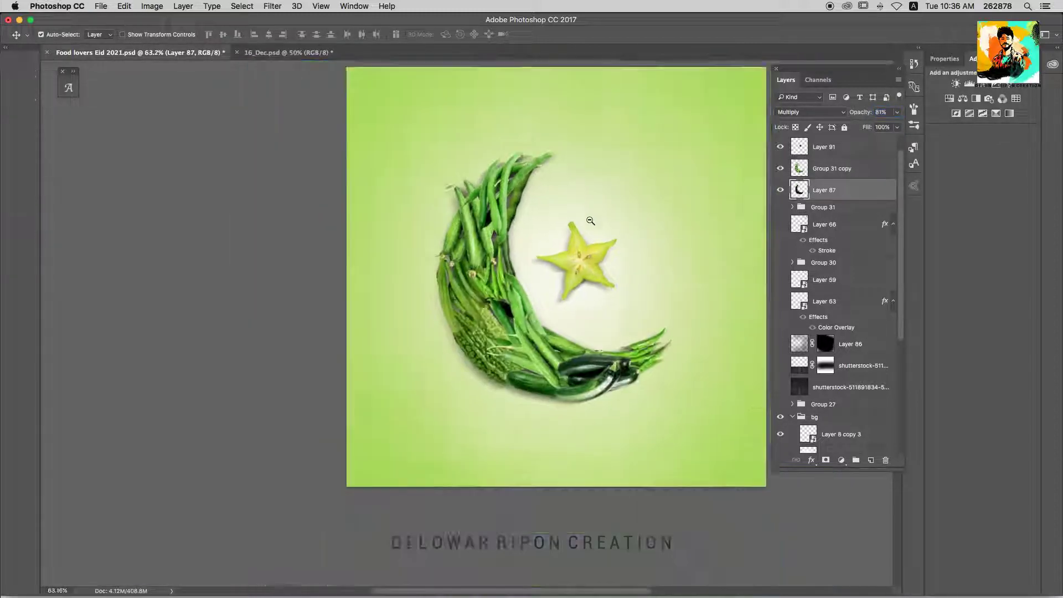
key("ctrl+s")
Give Group 31 copy Color Balance (0, +18, -6) and Levels black input 28
key("alt+bracketright")
key("ctrl+b")
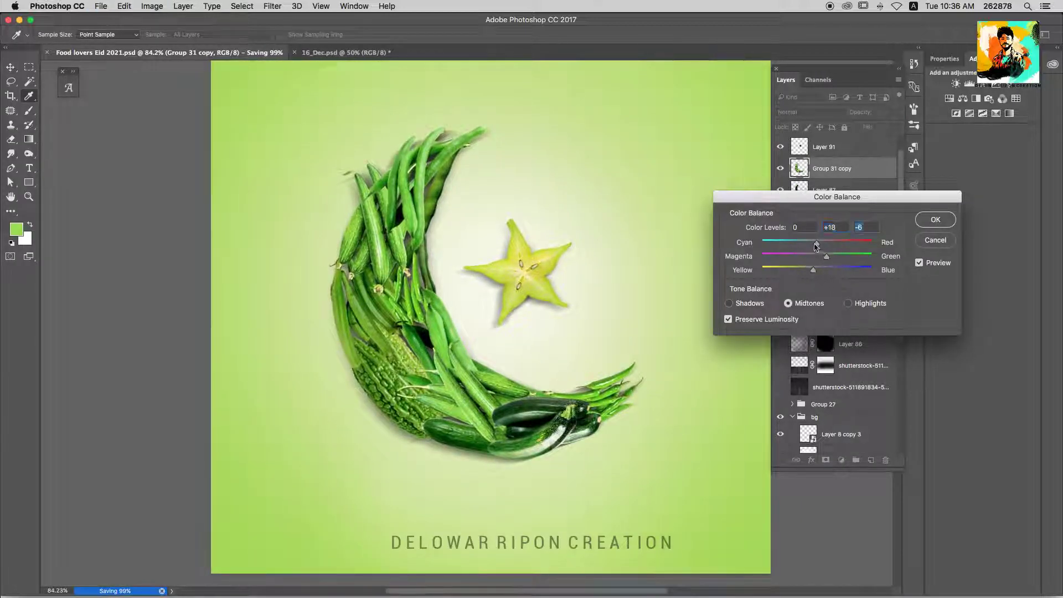
left_click_drag(816, 247, 813, 247)
key("Return")
key("ctrl+l")
mouse_move(749, 264)
left_mouse_down()
mouse_move(766, 265)
mouse_move(738, 260)
left_mouse_up()
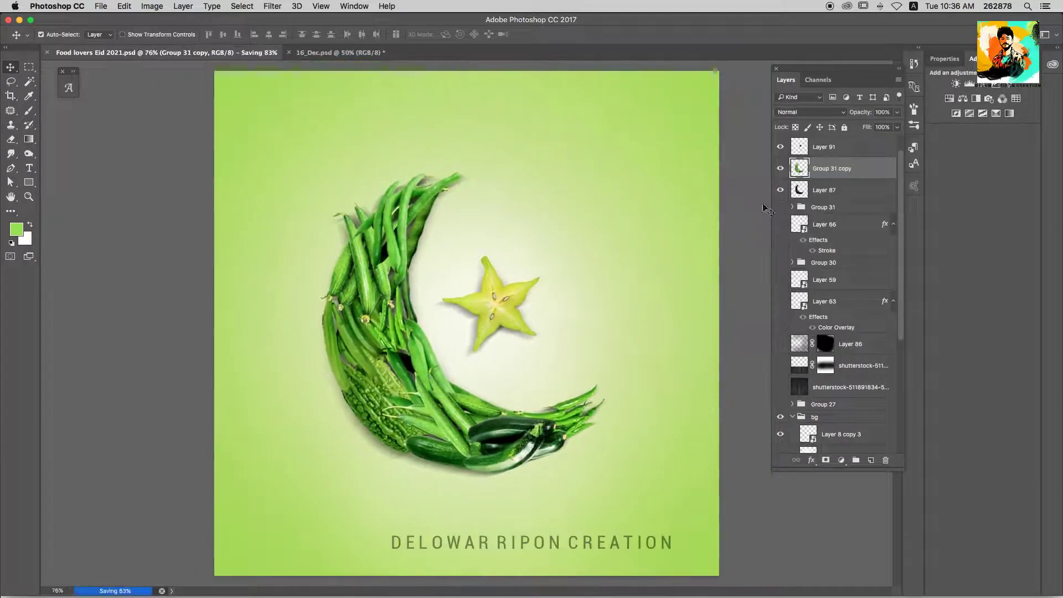
left_click(822, 190)
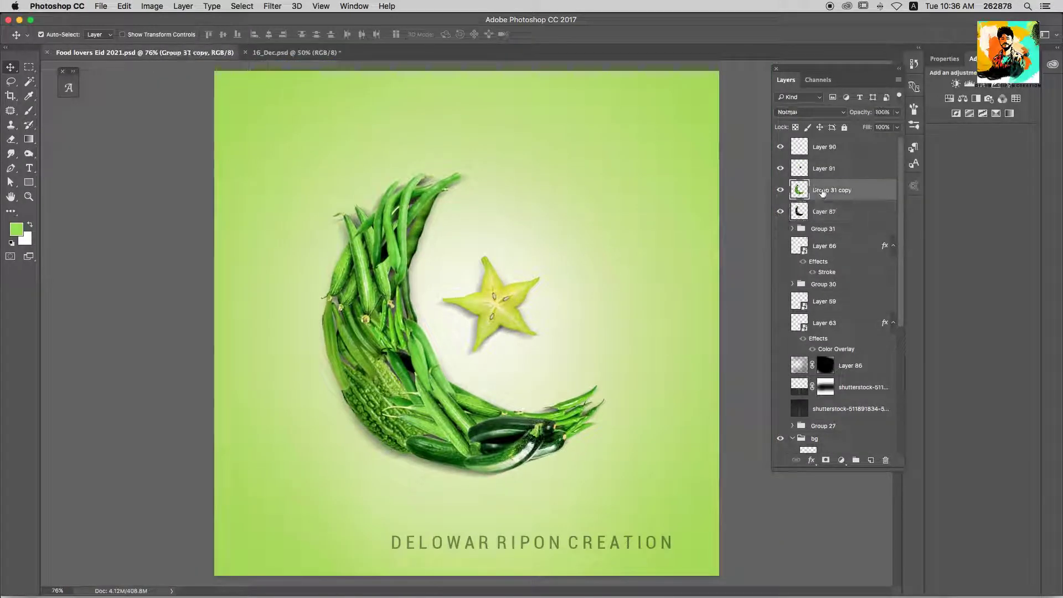
Group the top crescent and star layers, collapse the bg group and expand Group 27
key("ctrl+g")
scroll(820, 249, "down", 3)
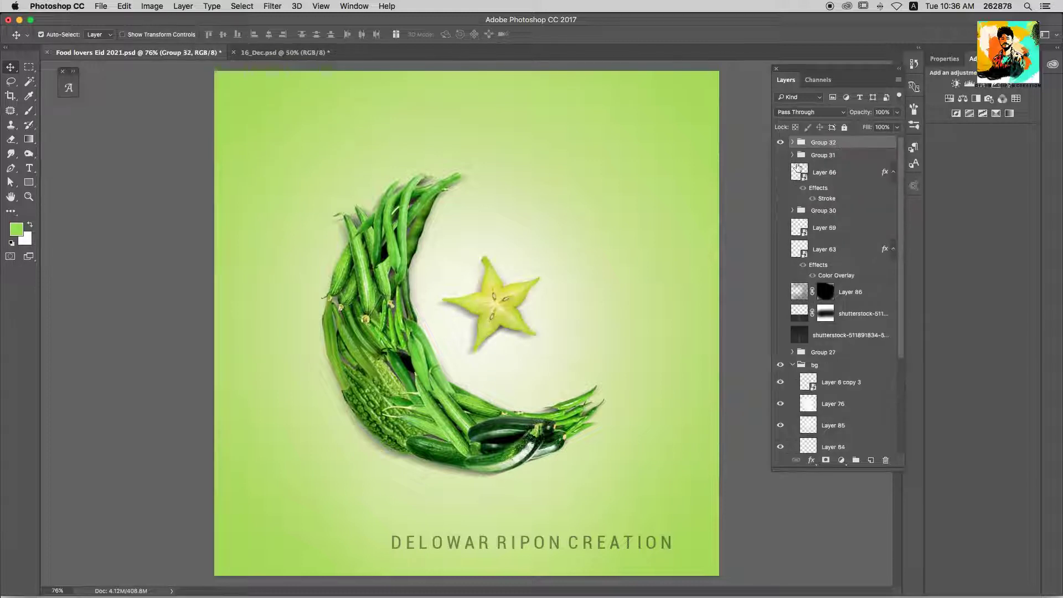
scroll(805, 306, "down", 2)
left_click(805, 306)
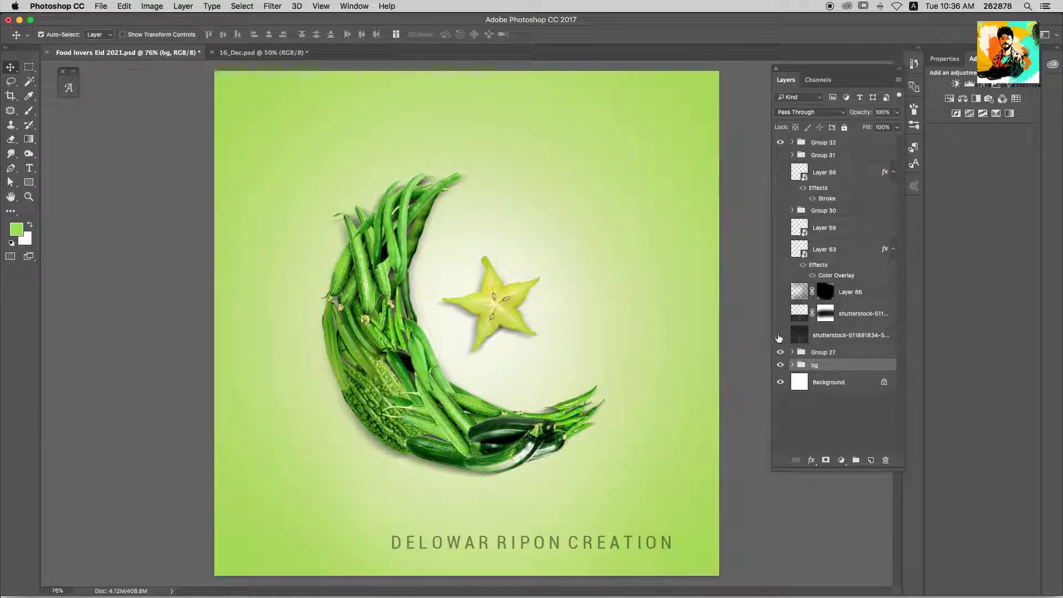
left_click(814, 352)
scroll(836, 310, "down", 5)
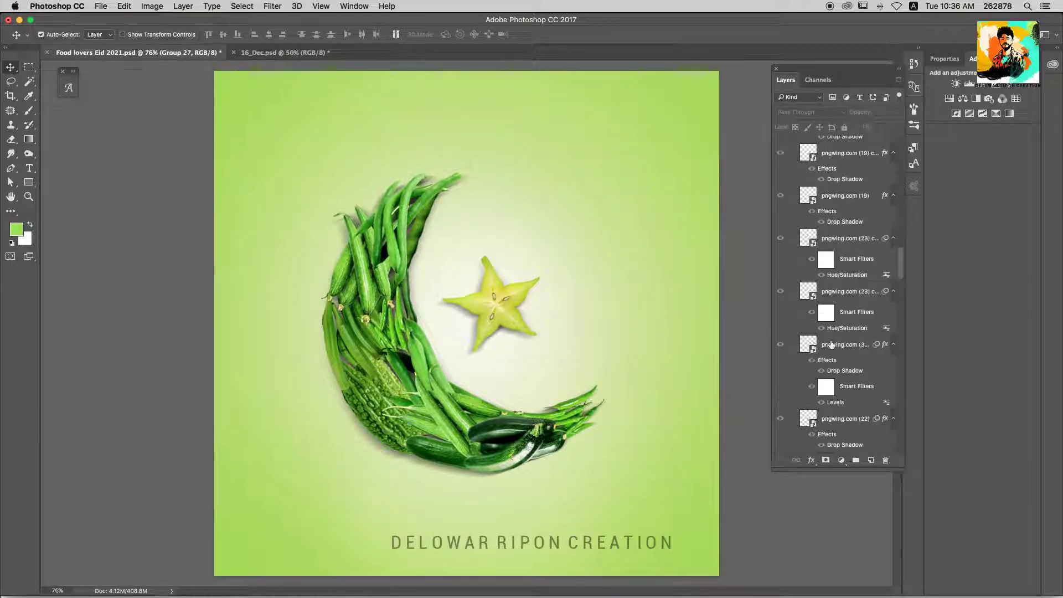
scroll(851, 308, "down", 5)
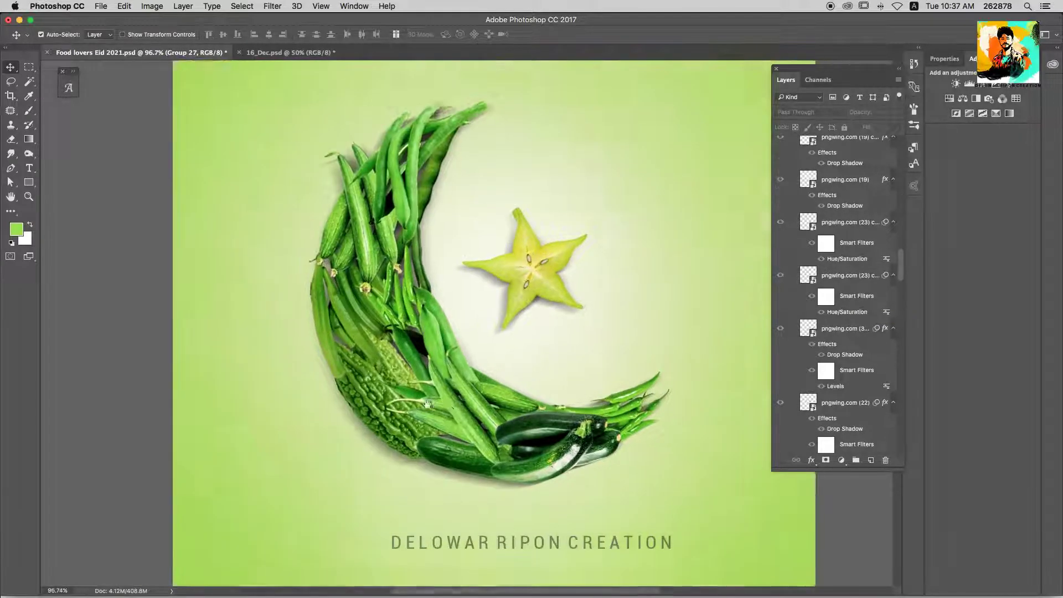
Select the bg group and expand Group 30 to reveal the title layers
scroll(405, 430, "up", 5)
left_click_drag(475, 361, 460, 384)
scroll(460, 384, "down", 3)
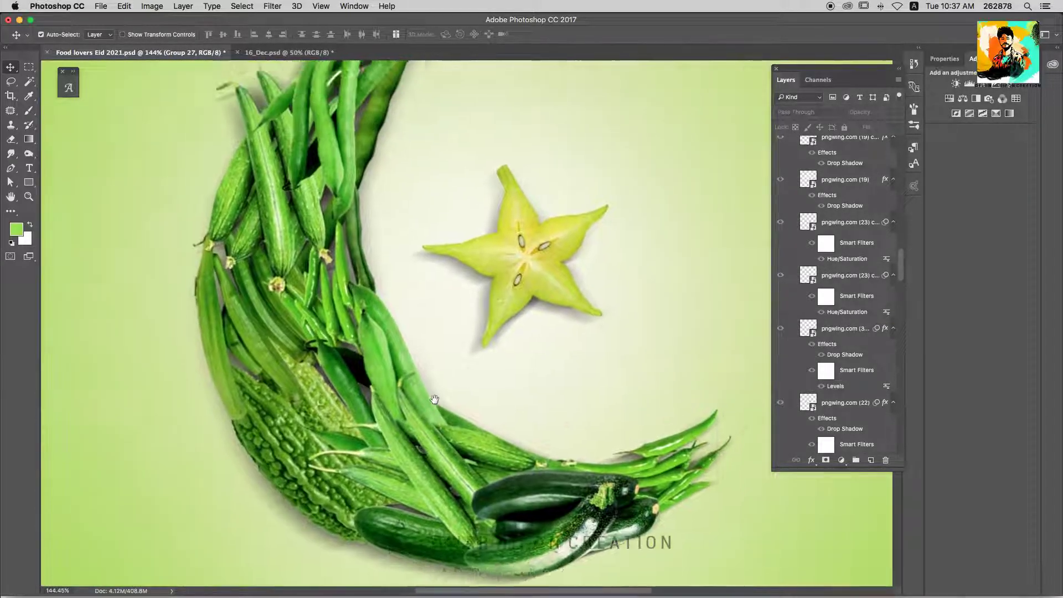
scroll(541, 307, "down", 3)
scroll(541, 307, "up", 1)
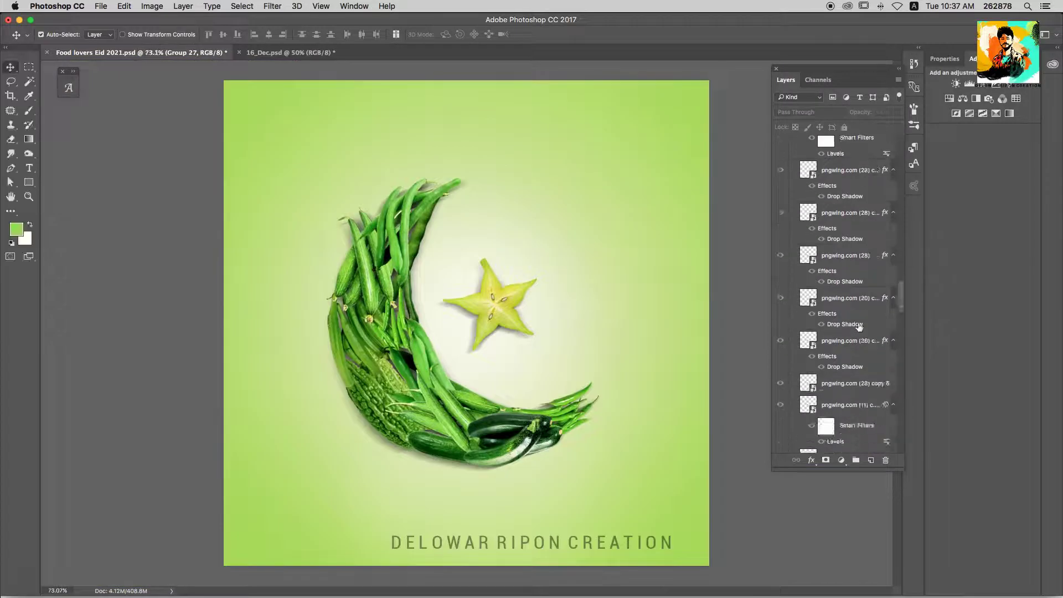
scroll(836, 277, "up", 10)
left_click(821, 354)
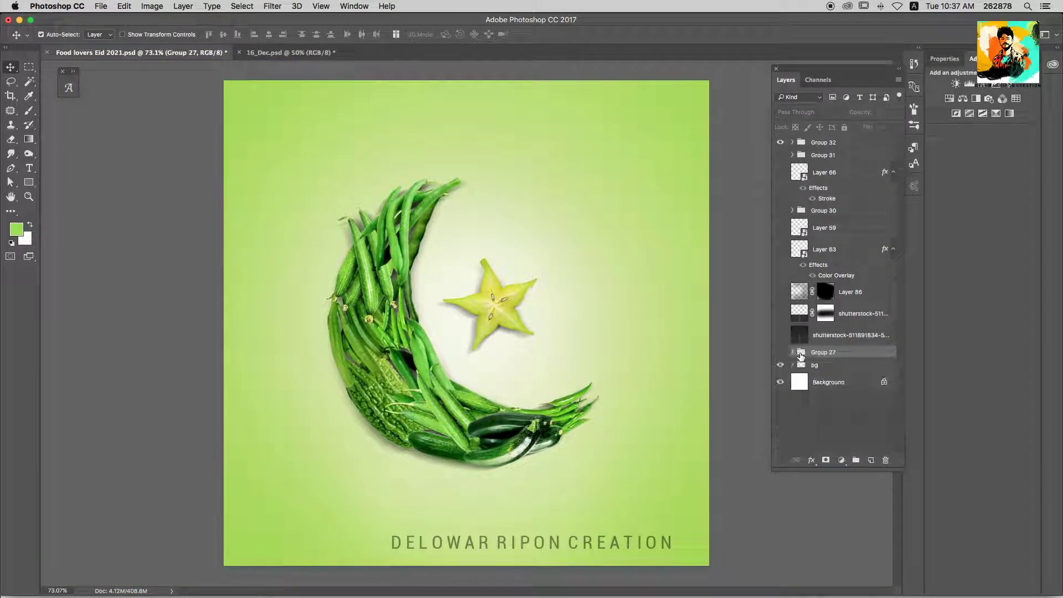
left_click(824, 210)
Ungroup Group 29 and delete the red Bengali title layer, leaving the text layer hidden
left_click(780, 223)
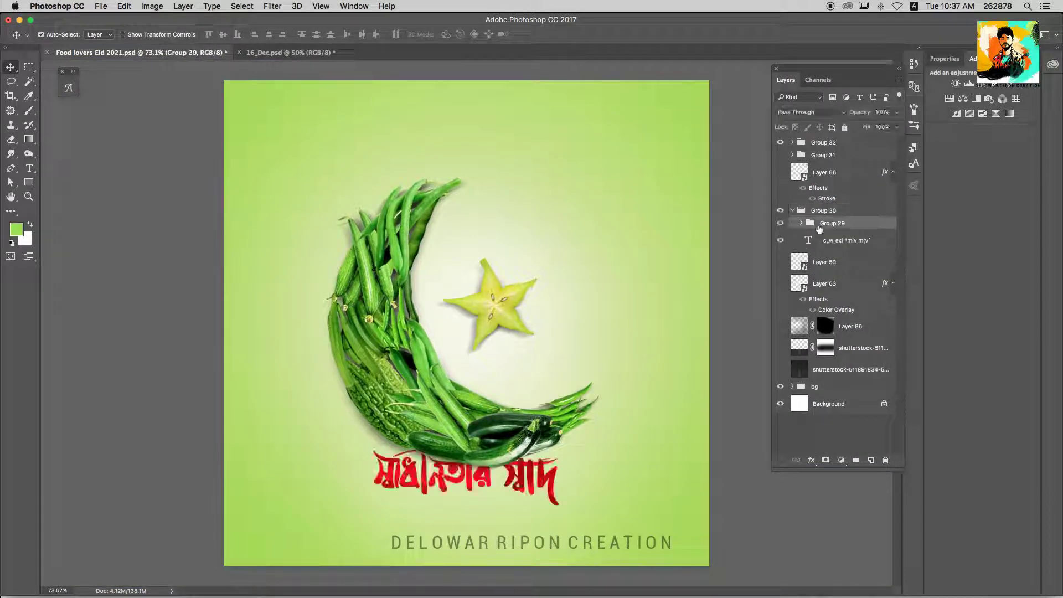
left_click(780, 223)
key("ctrl+shift+g")
key("Delete")
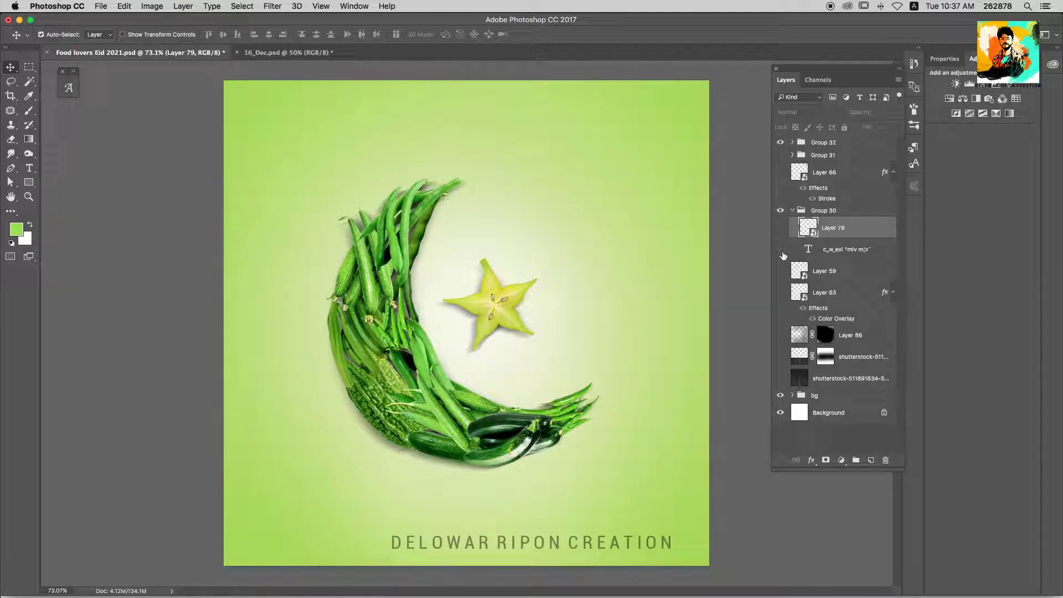
left_click(781, 249)
left_click(803, 252)
left_click(781, 271)
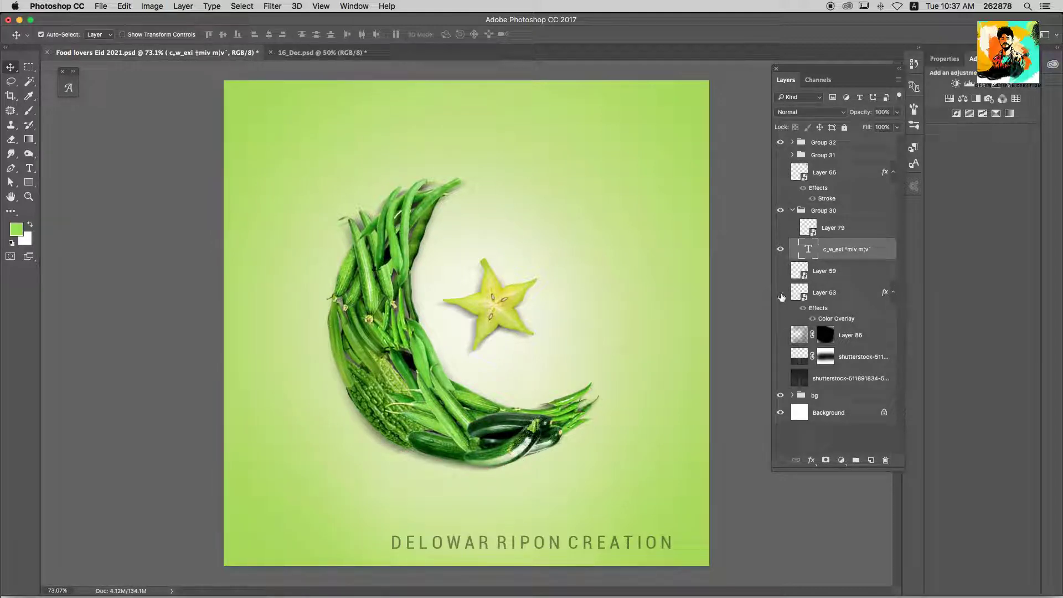
Turn on the Layer 86 vignette, stretch its left edge, and set its opacity to 64%
left_click(781, 314)
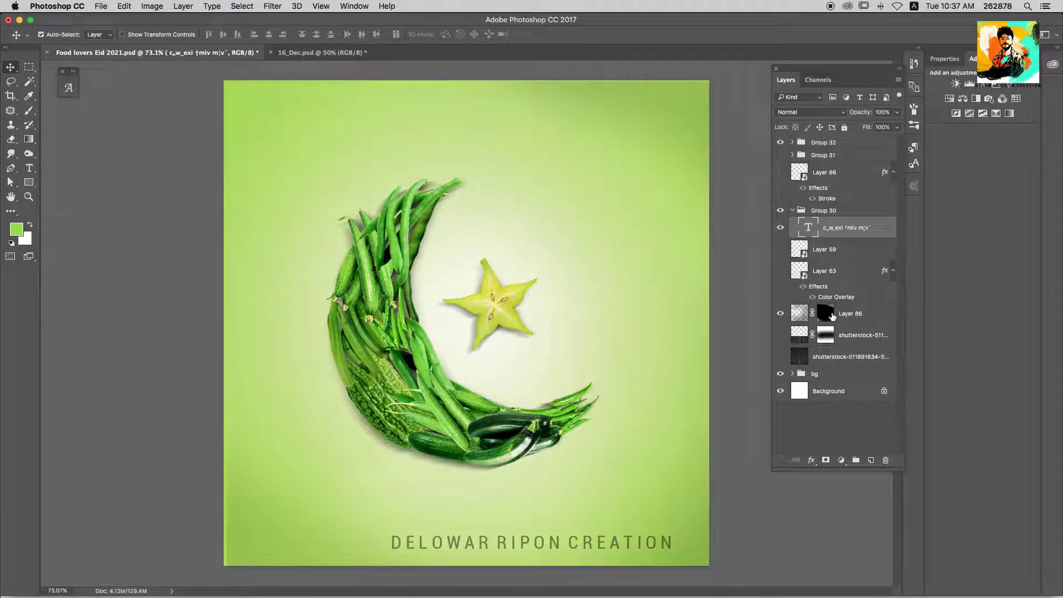
left_click(435, 390)
key("ctrl+t")
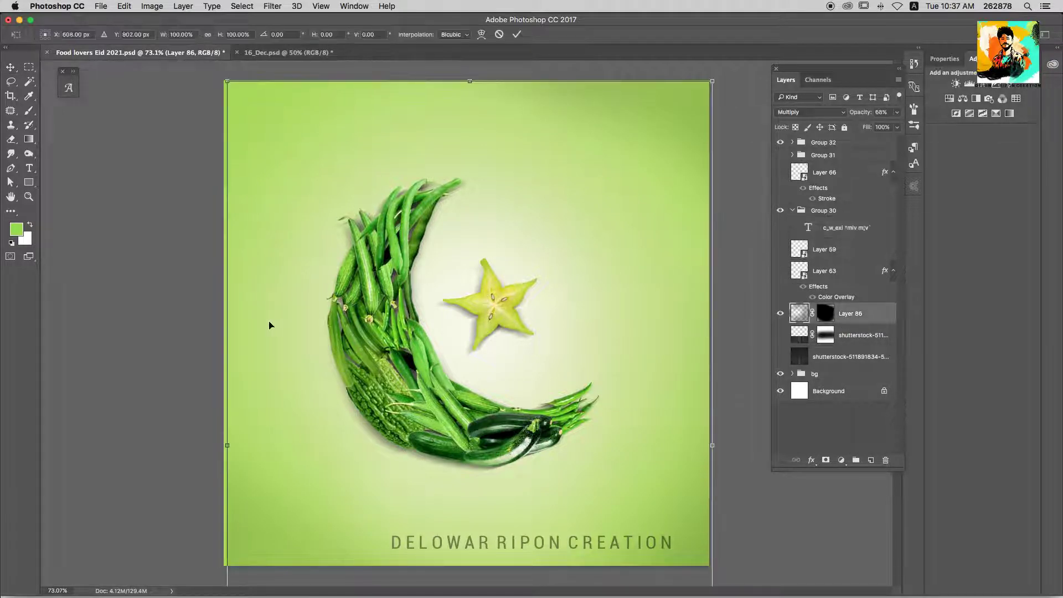
left_click_drag(224, 360, 221, 361)
key("Return")
left_click(880, 112)
type("64")
key("Return")
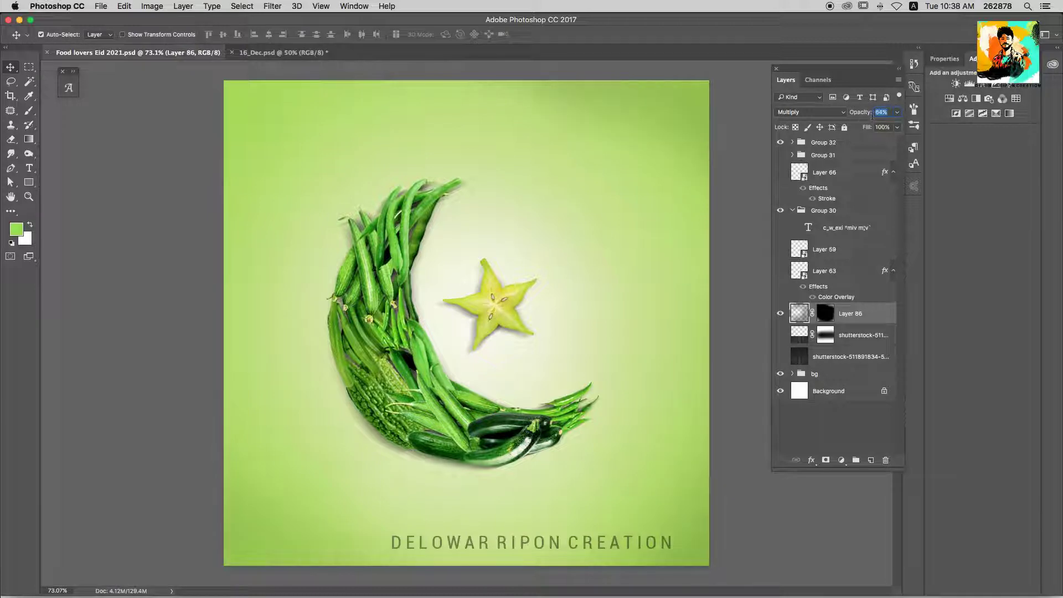
Enlarge the vignette with Free Transform, stretching its top, bottom and both sides over the canvas
key("ctrl+t")
scroll(648, 347, "down", 2)
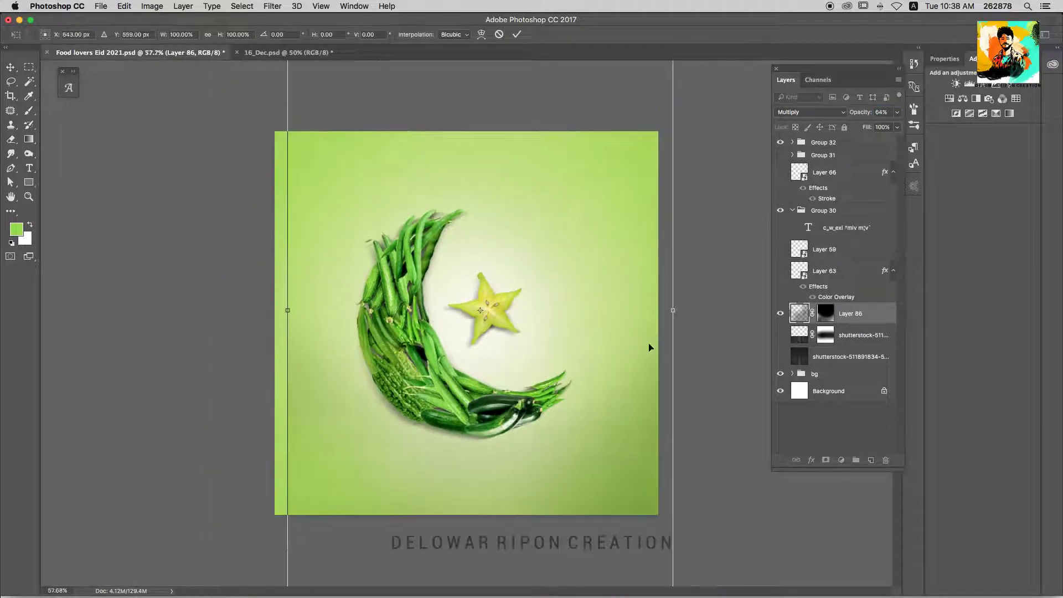
scroll(647, 347, "down", 4)
scroll(465, 266, "up", 5)
left_click_drag(474, 66, 474, 84)
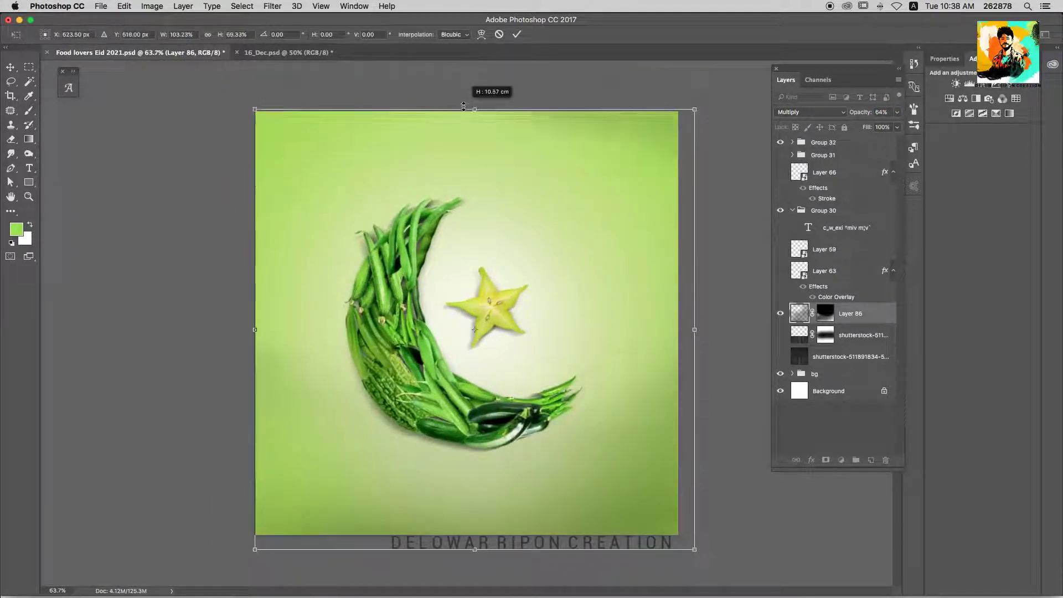
left_click_drag(472, 556, 493, 532)
left_click_drag(255, 318, 224, 332)
left_click_drag(694, 317, 736, 332)
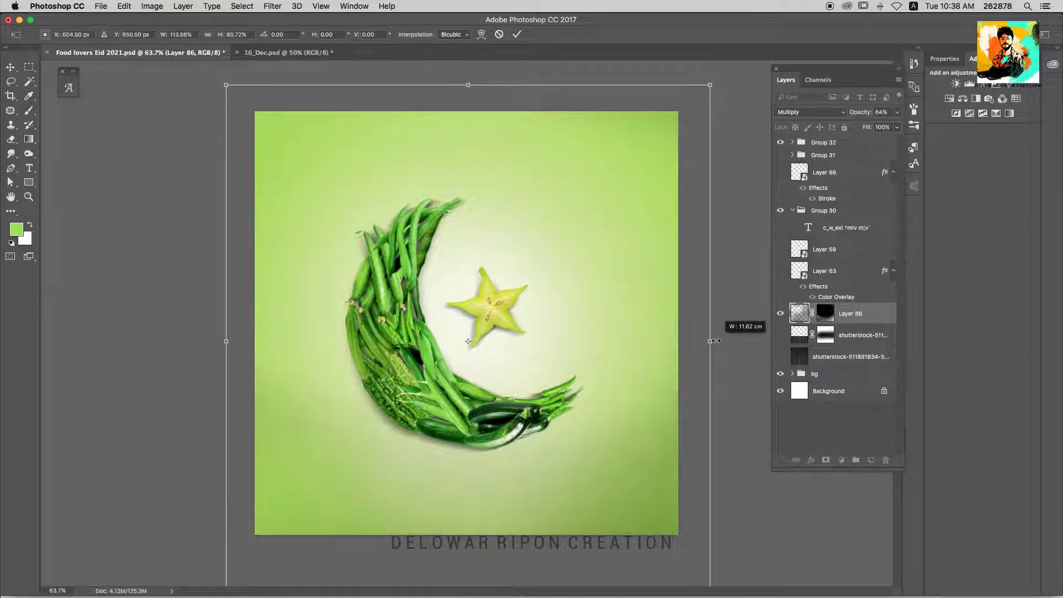
key("Return")
Save the document and lower the vignette's opacity to 16%
scroll(498, 301, "up", 3)
key("ctrl+s")
scroll(497, 301, "down", 3)
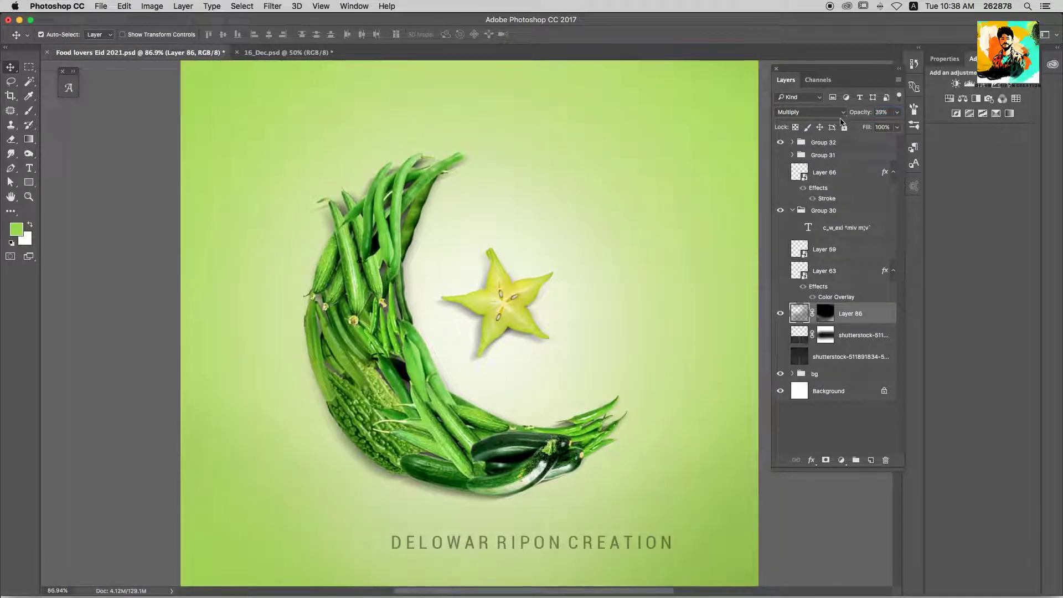
scroll(844, 122, "down", 2)
type("39")
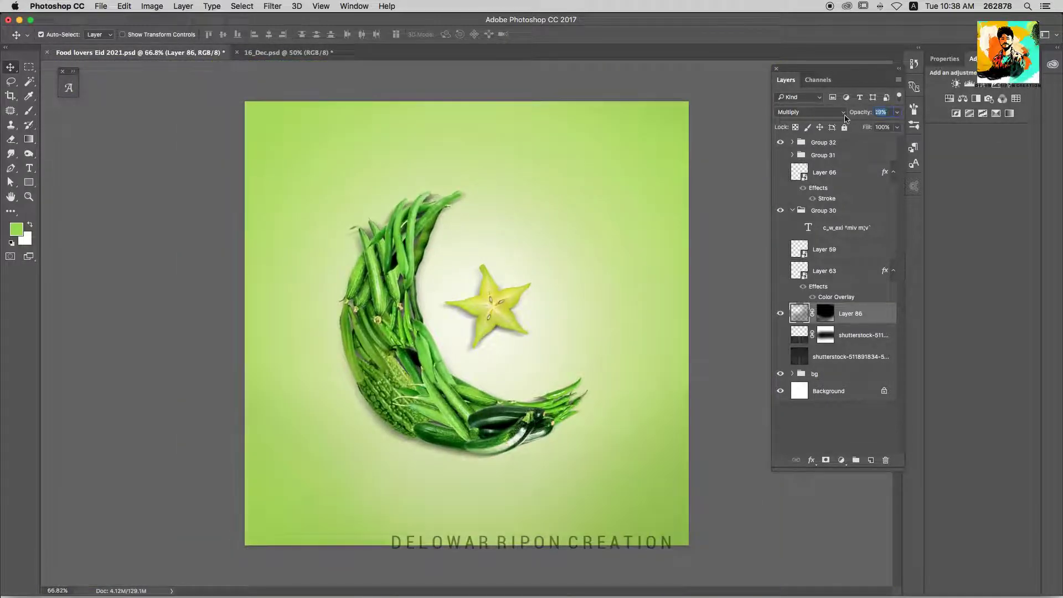
type("16")
key("ctrl+s")
scroll(530, 271, "up", 1)
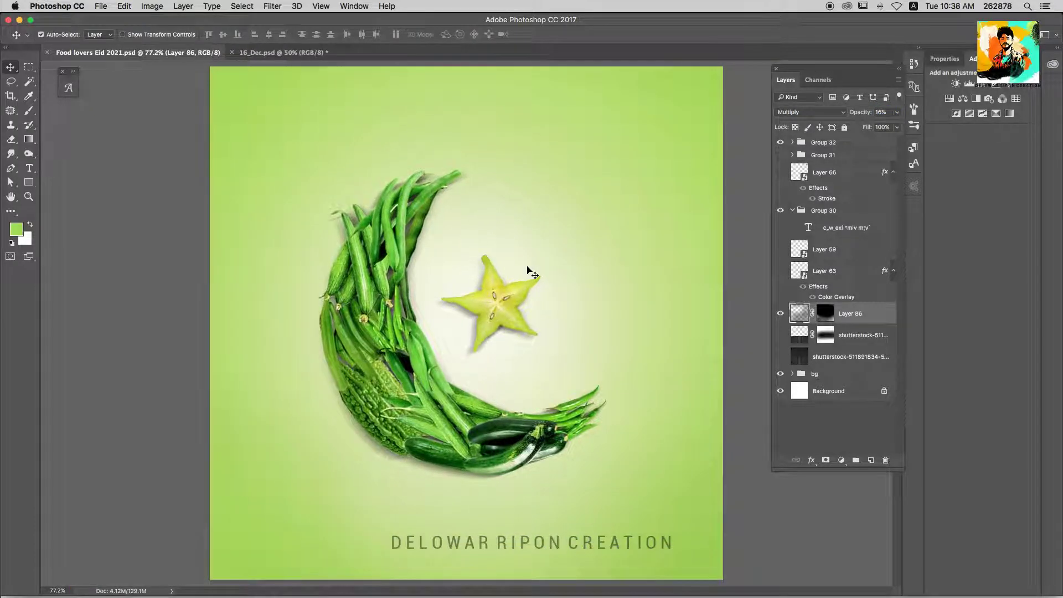